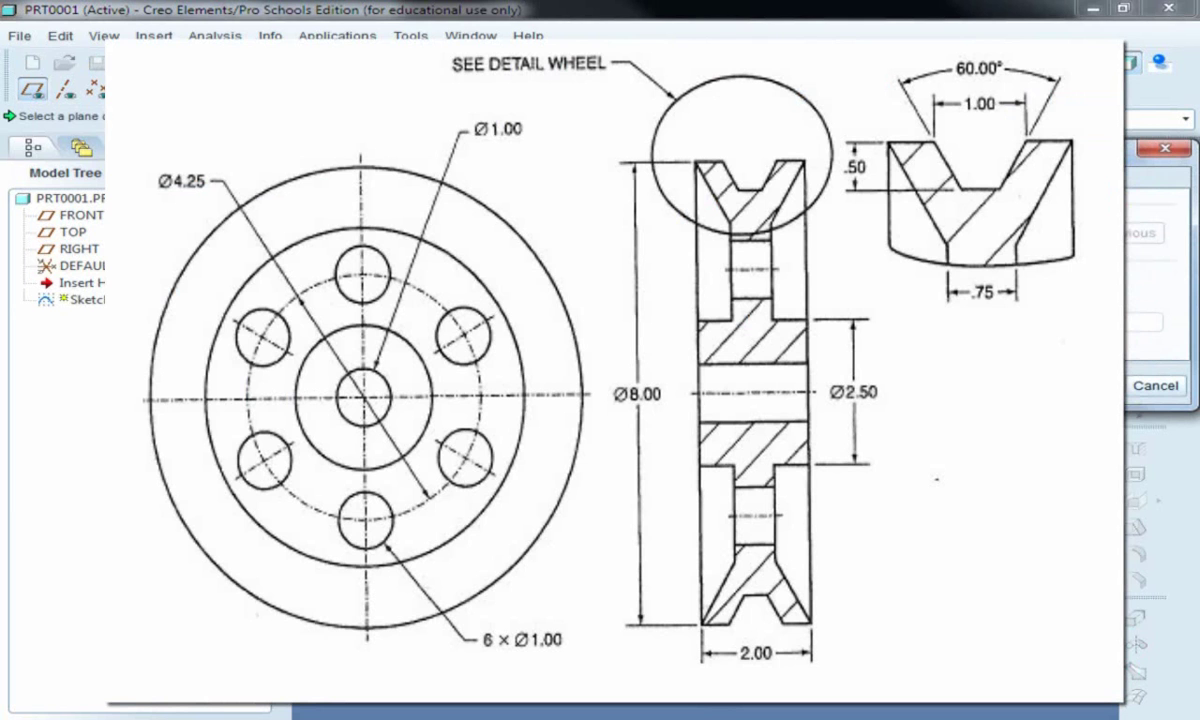
# Open a sketch on the TOP plane with FRONT as the orientation reference, and draw a circle about 137.6 in diameter centred on the origin
pyautogui.click(81, 215)
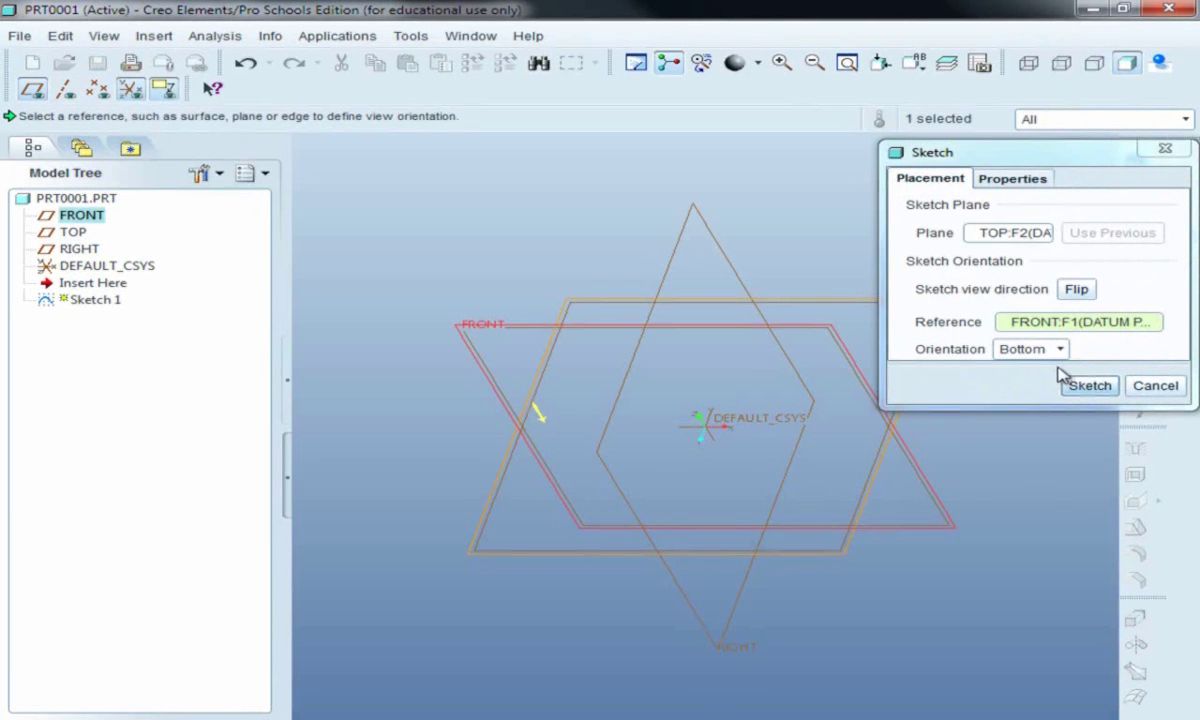
pyautogui.click(1088, 384)
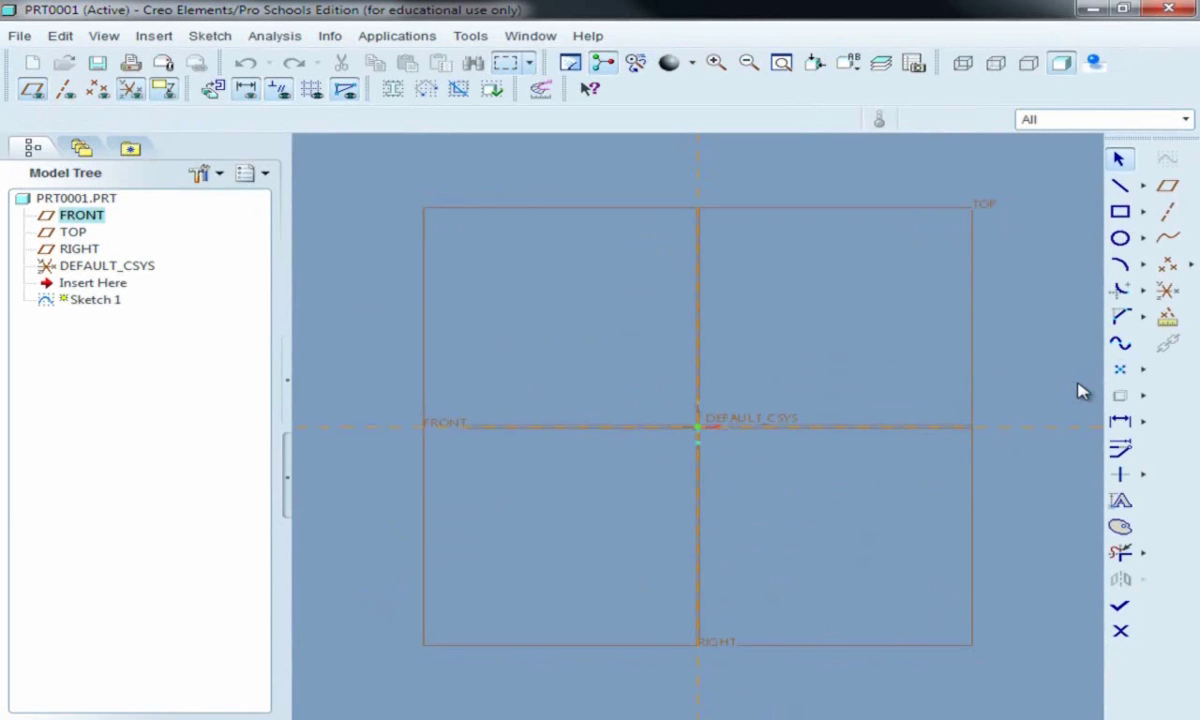
pyautogui.click(1120, 238)
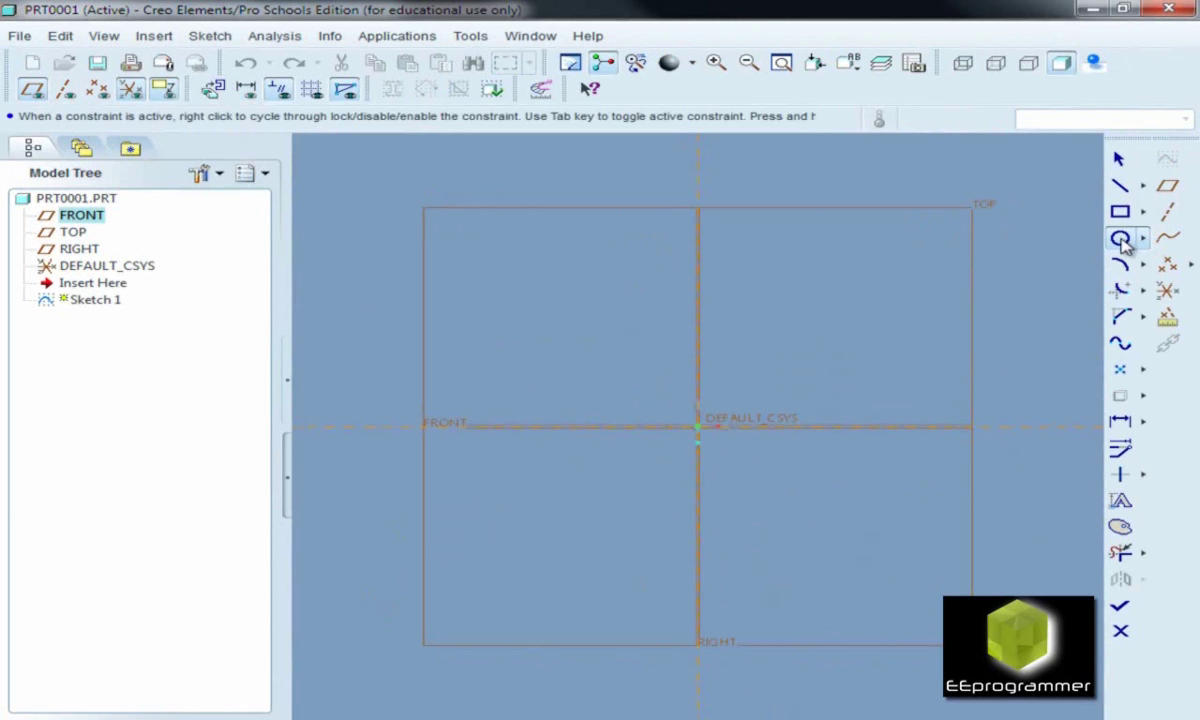
pyautogui.click(697, 427)
pyautogui.click(756, 391)
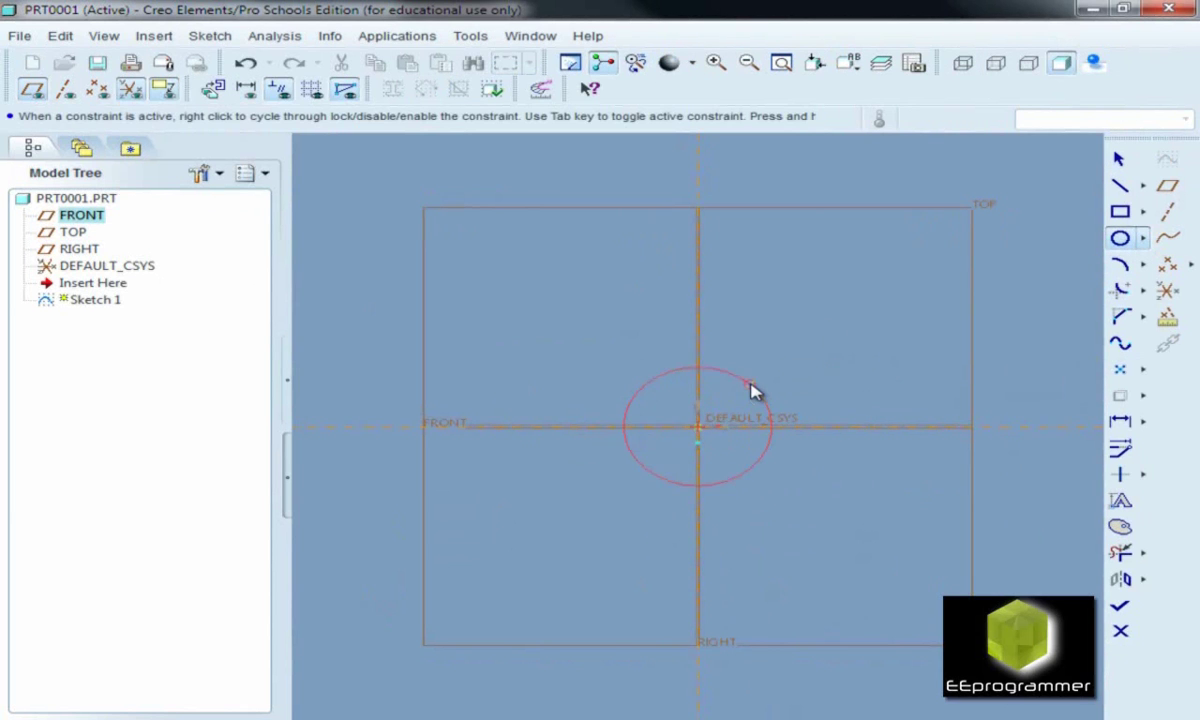
pyautogui.click(1120, 159)
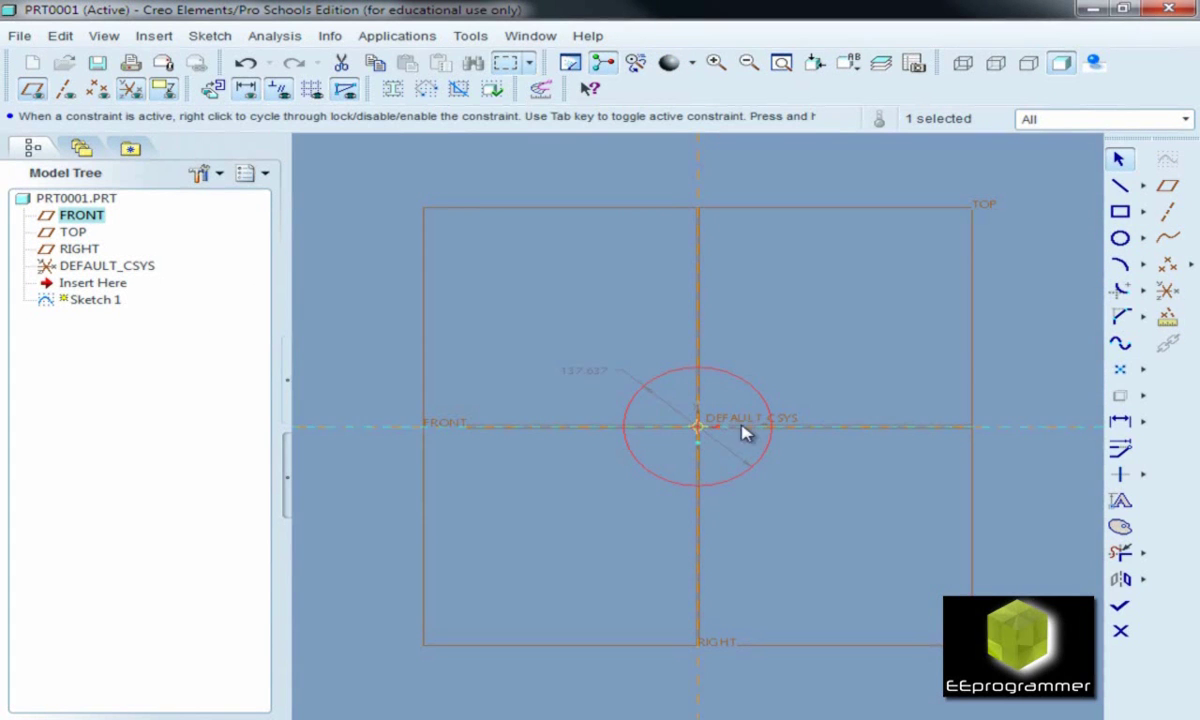
# Set the circle's diameter to 8 and finish the sketch
pyautogui.doubleClick(584, 370)
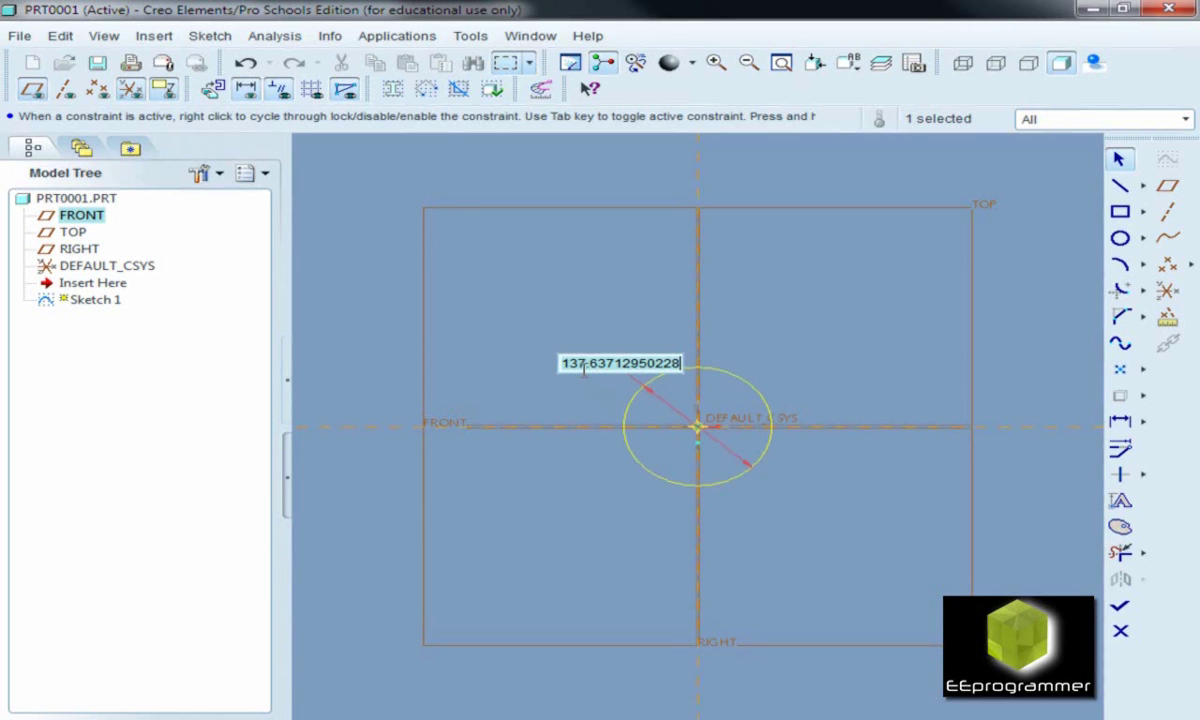
pyautogui.write('0')
pyautogui.press('Return')
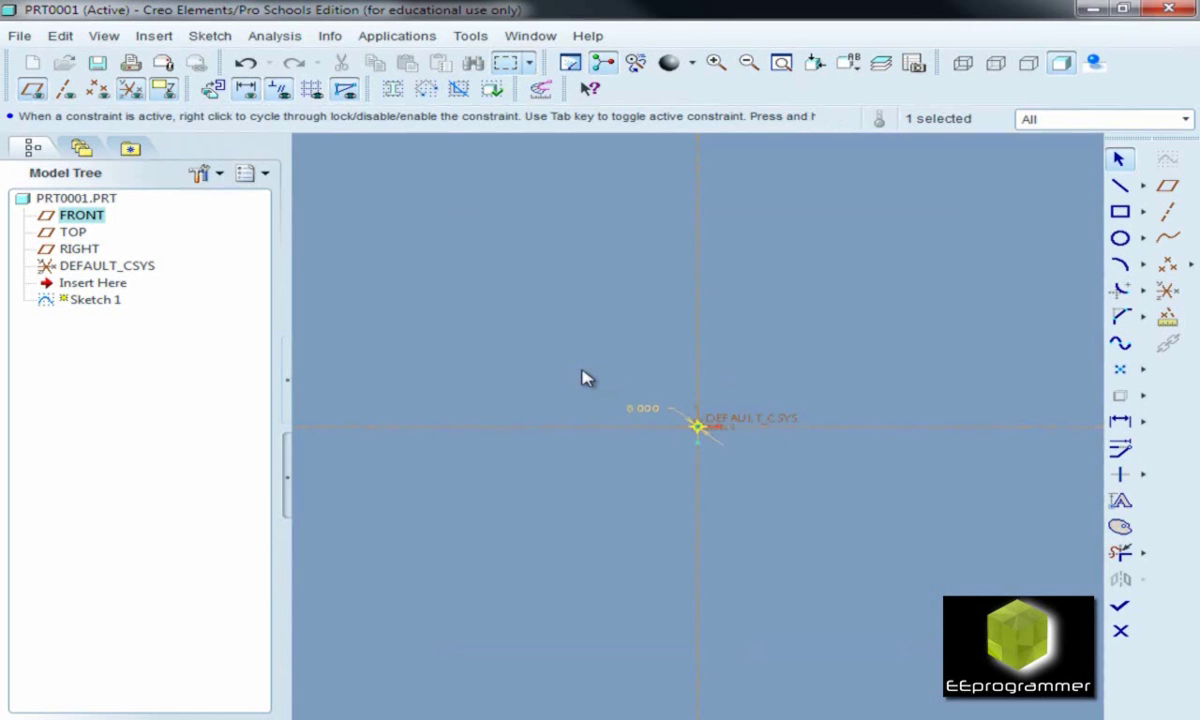
pyautogui.scroll(-3, 707, 463)
pyautogui.scroll(-3, 683, 325)
pyautogui.scroll(-2, 678, 443)
pyautogui.scroll(-3, 678, 398)
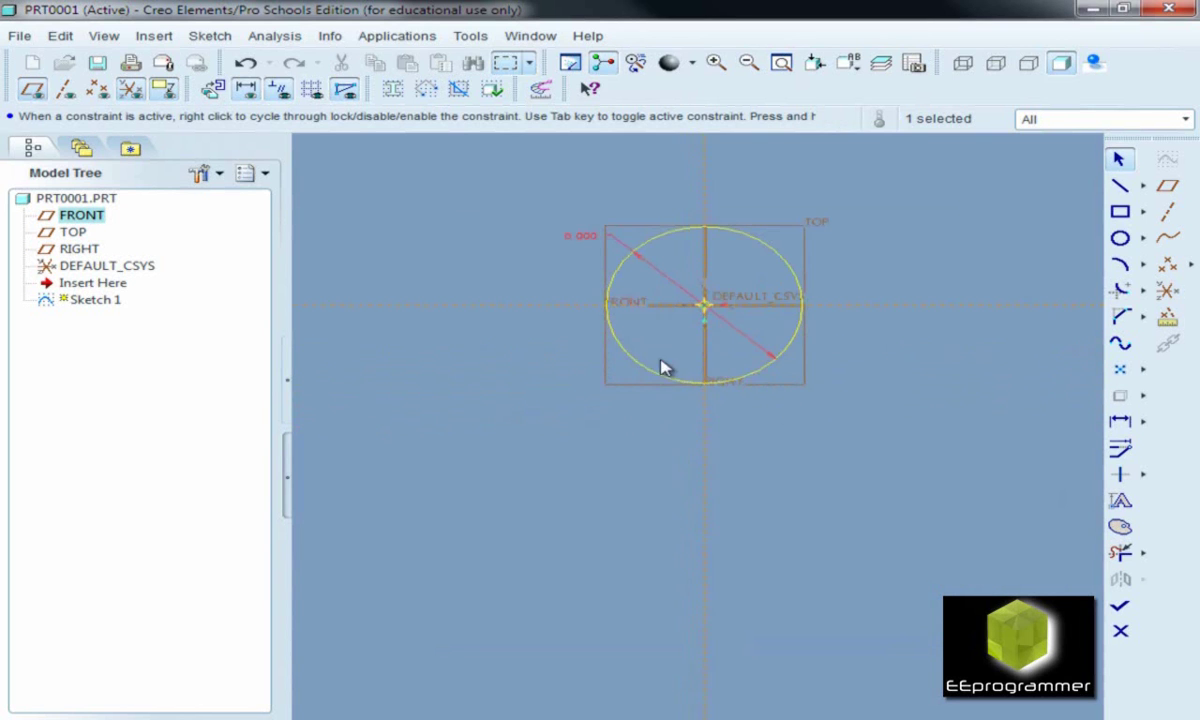
pyautogui.scroll(-2, 724, 289)
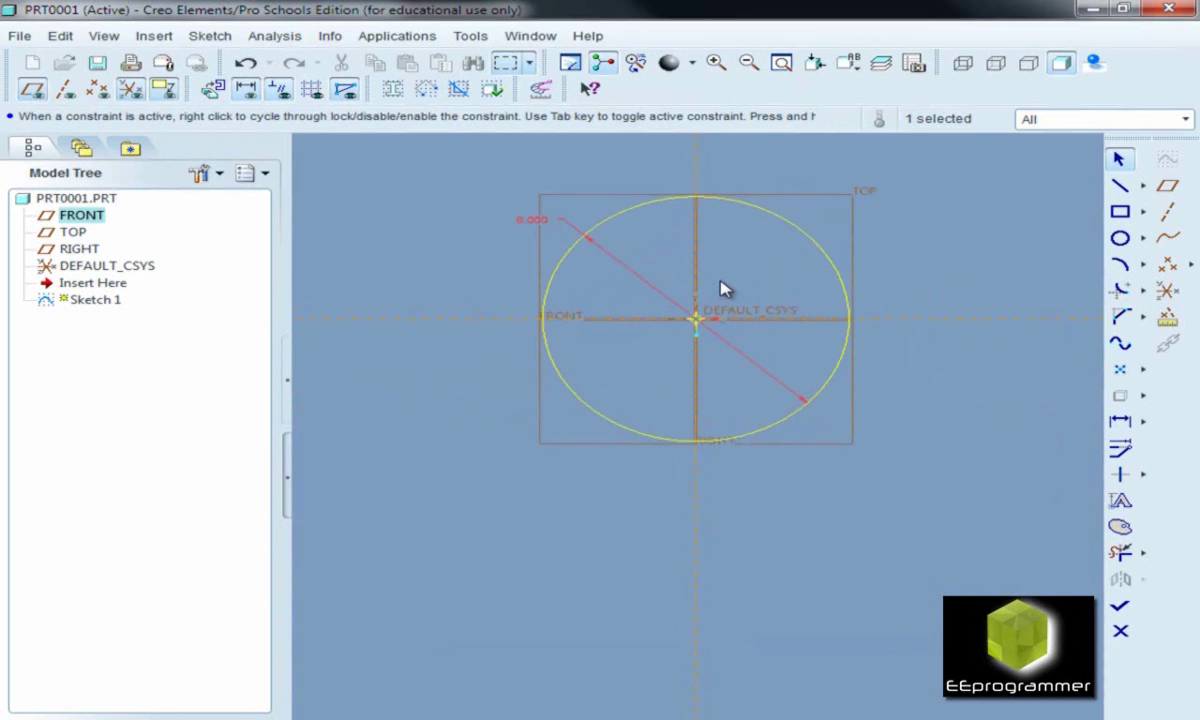
pyautogui.scroll(-1, 722, 288)
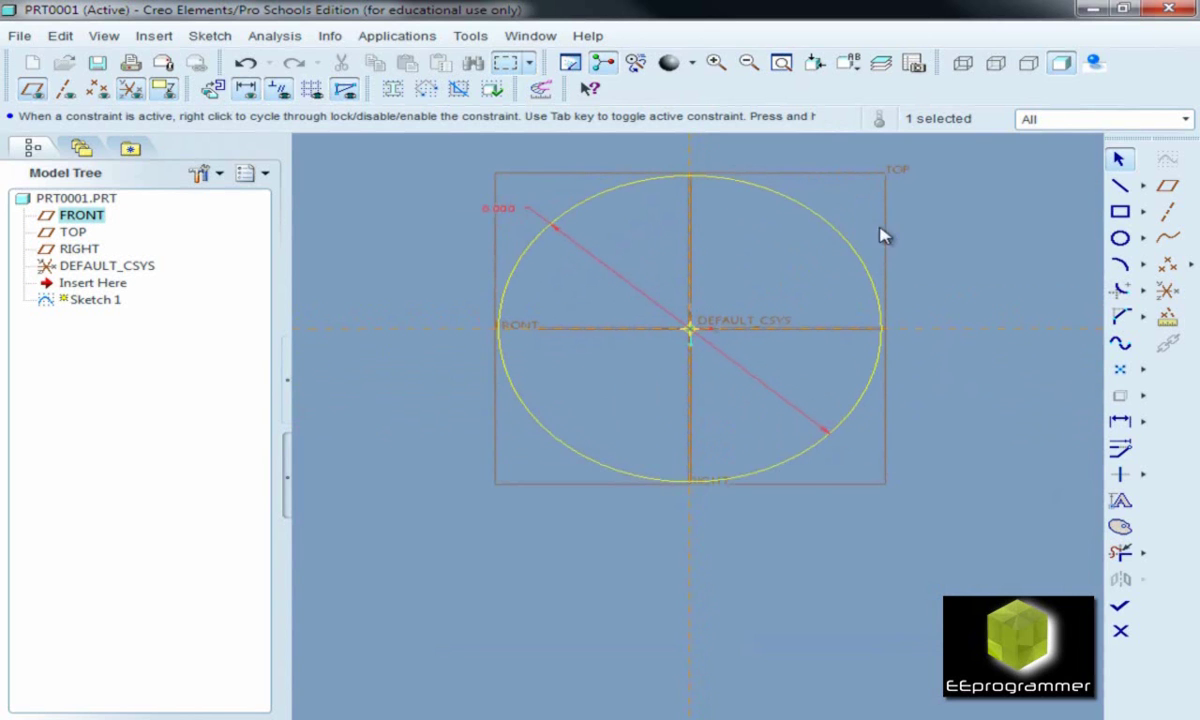
pyautogui.click(1119, 605)
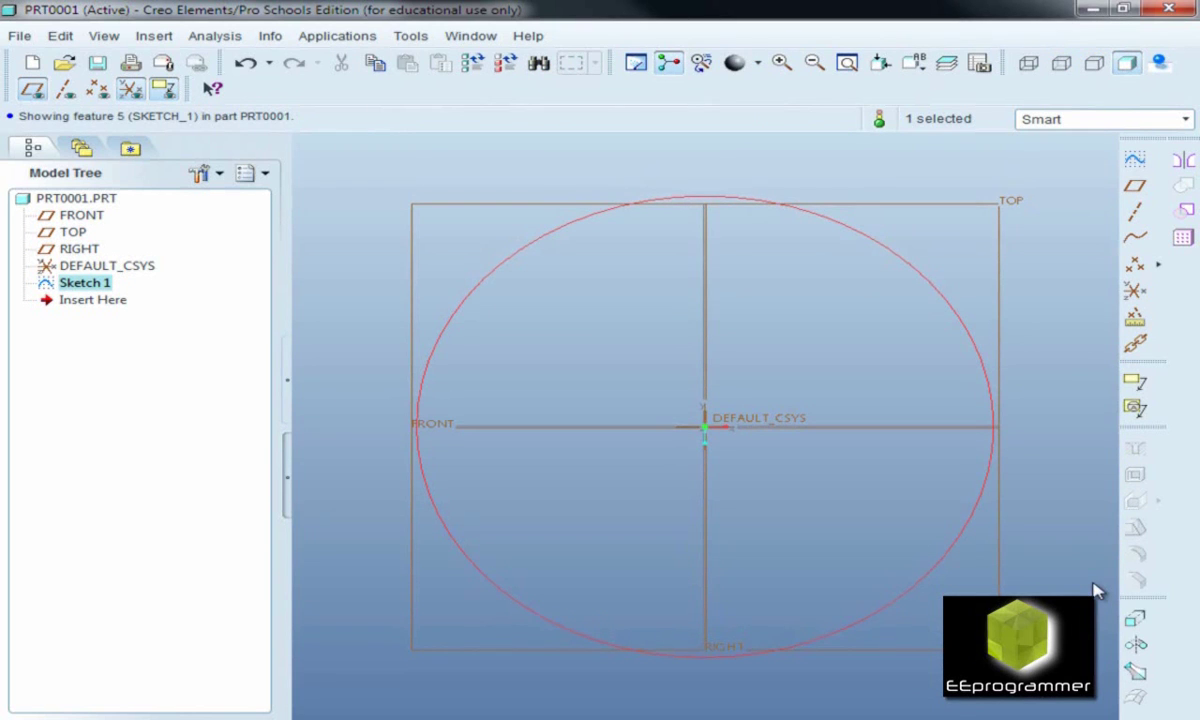
# Extrude the circle sketch to a depth of 2
pyautogui.click(1133, 617)
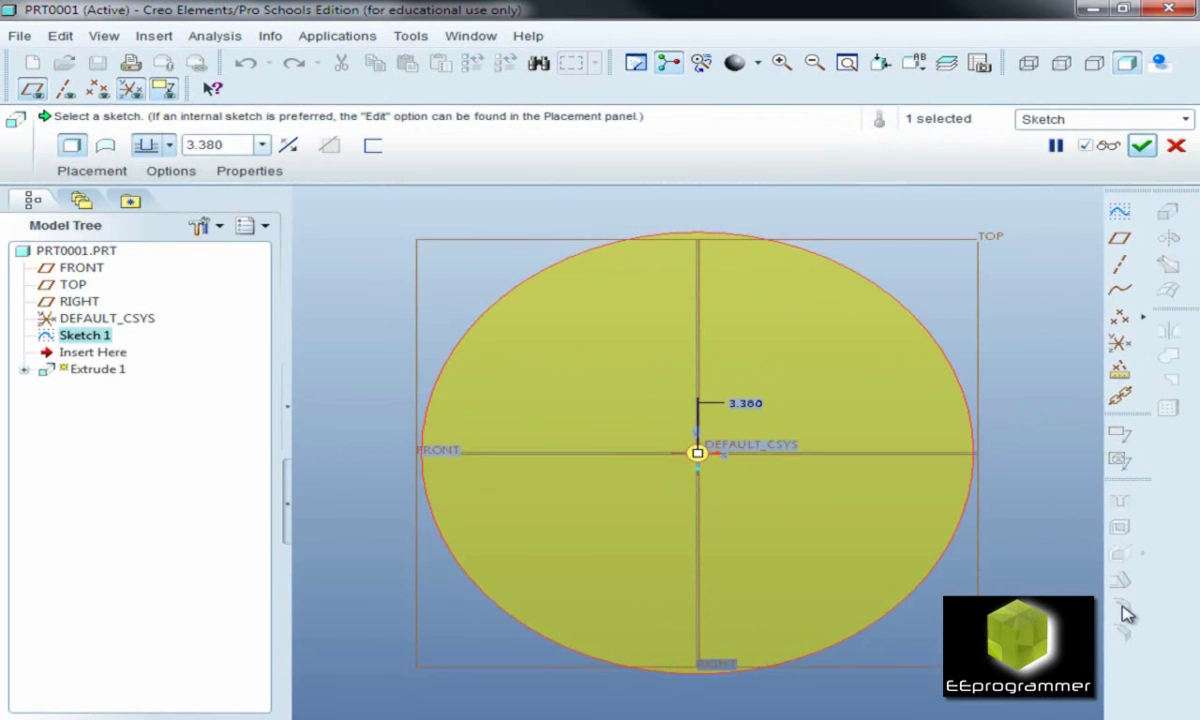
pyautogui.doubleClick(745, 404)
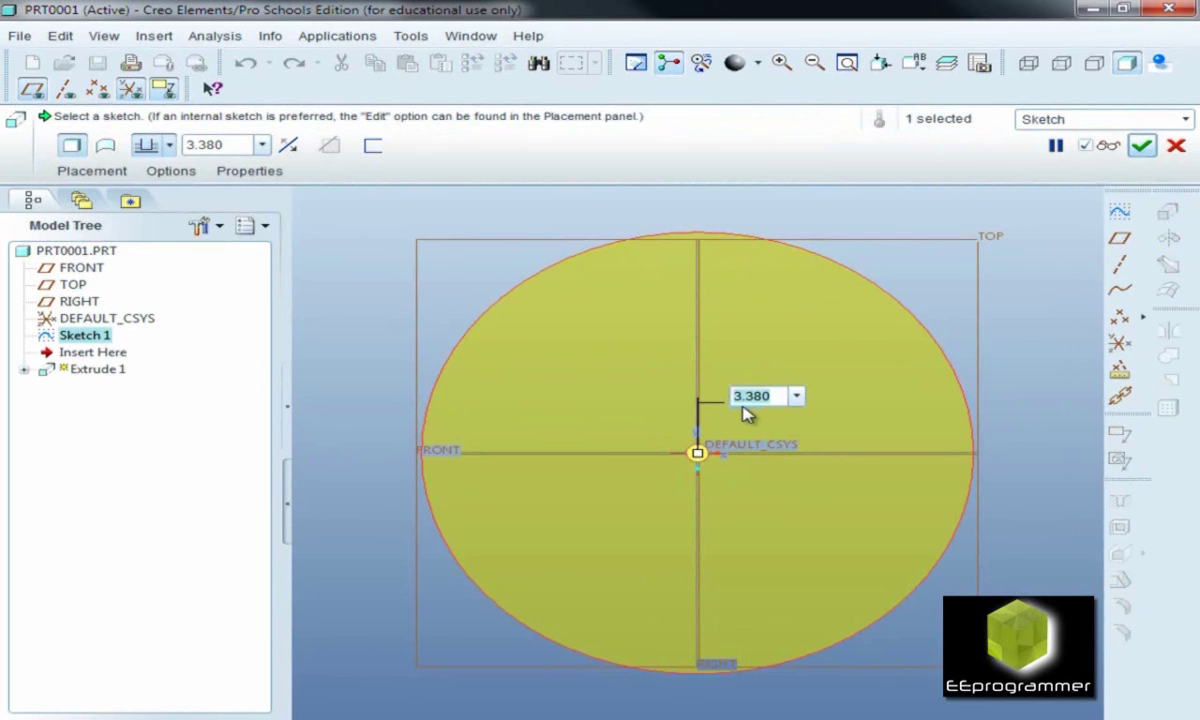
pyautogui.write('2')
pyautogui.press('Return')
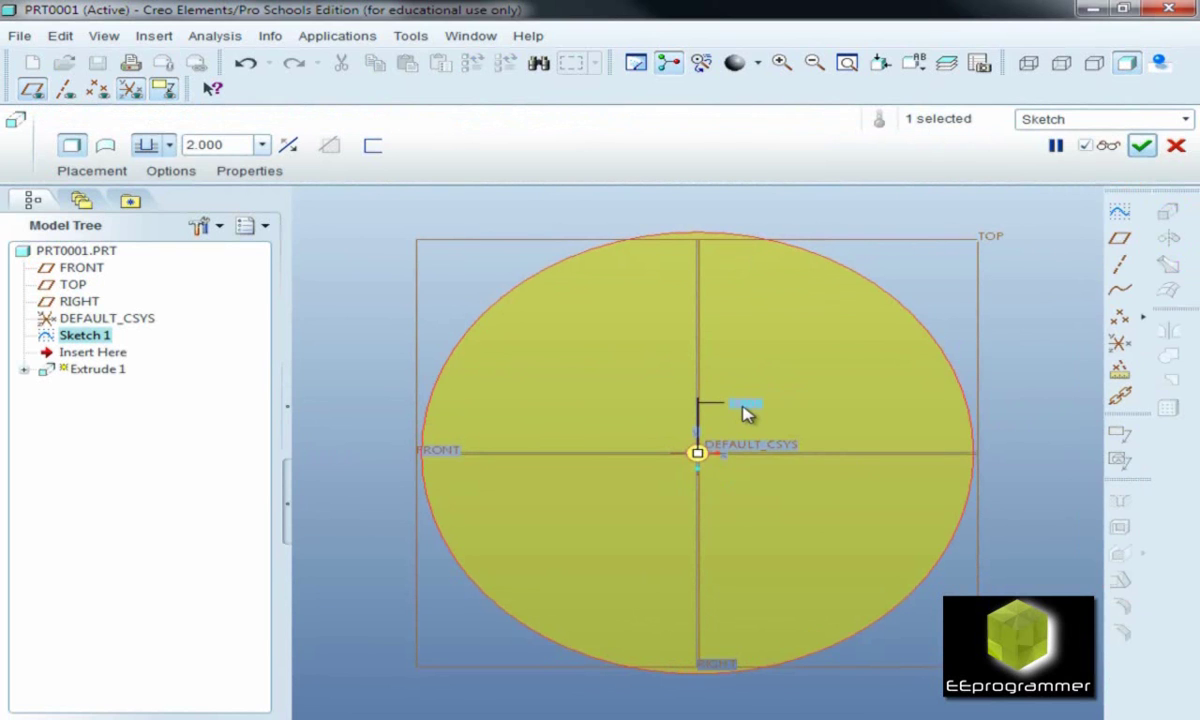
pyautogui.click(1141, 146)
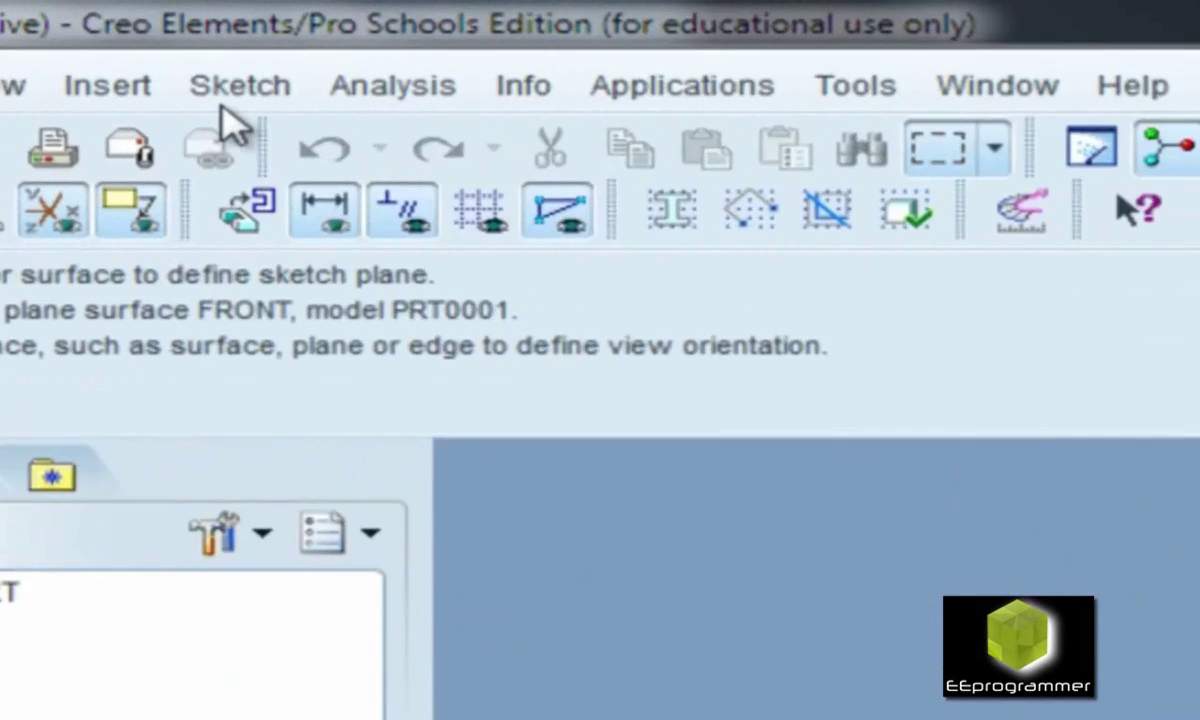
# Add the extruded disc's outer side surface and top surface as references for the sketch on the FRONT plane
pyautogui.click(248, 112)
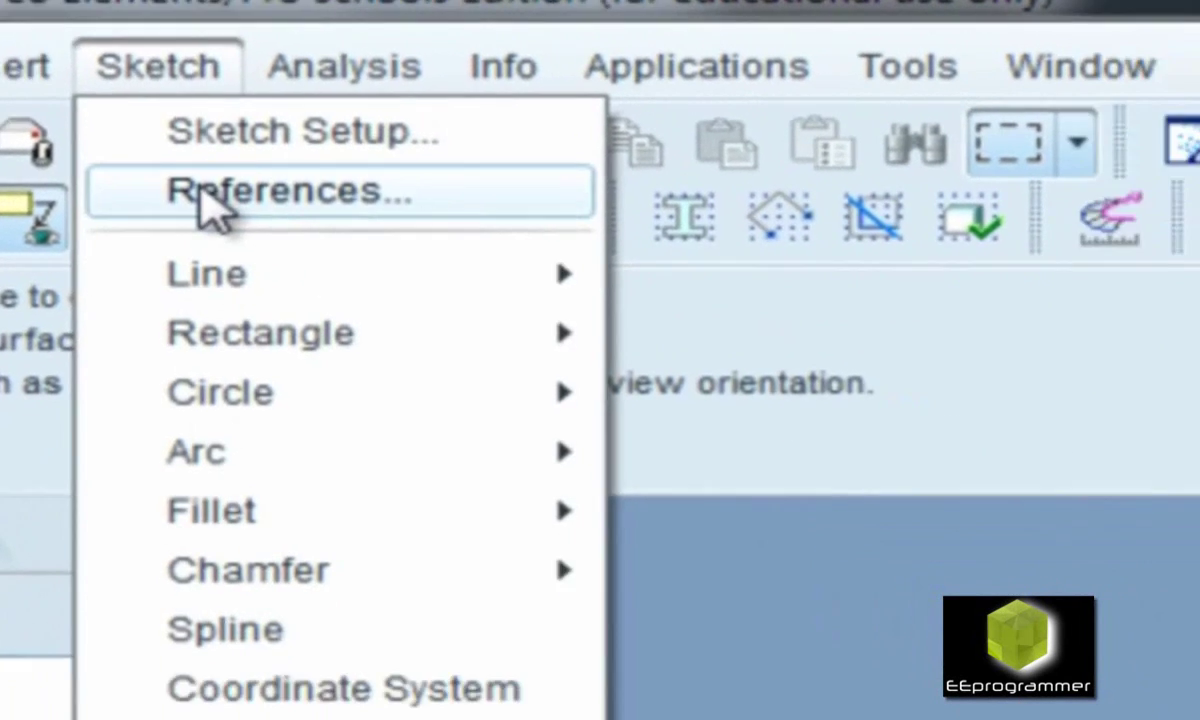
pyautogui.click(200, 190)
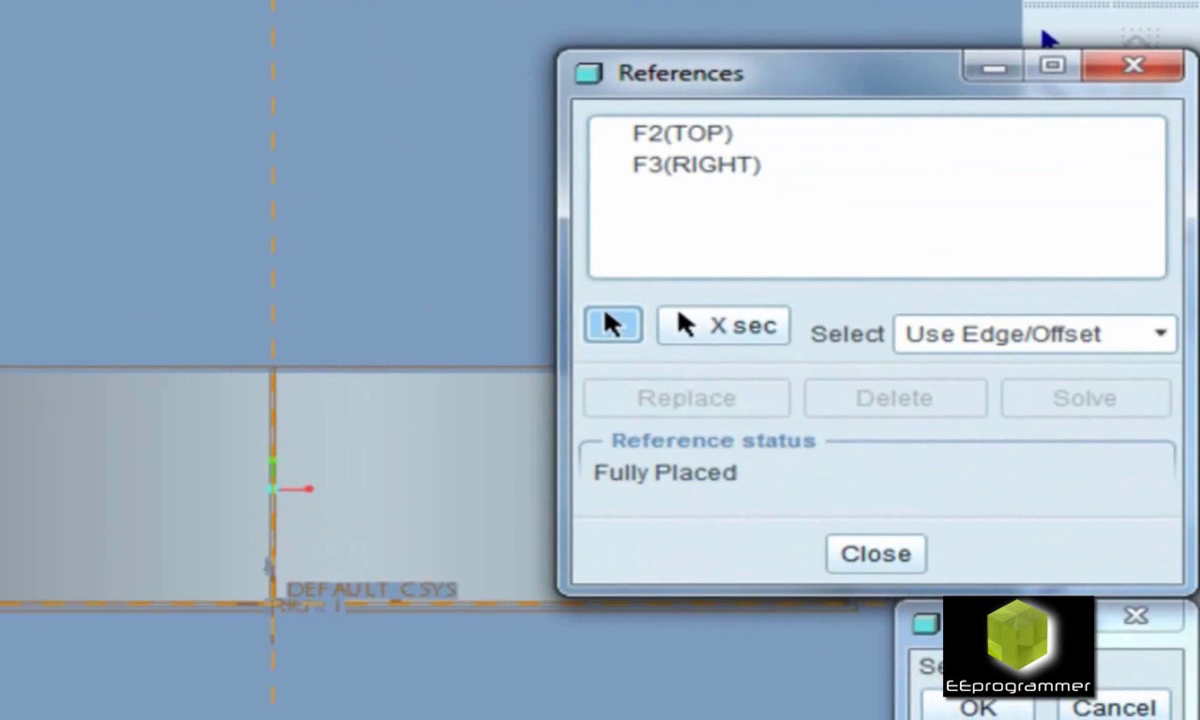
pyautogui.moveTo(925, 105)
pyautogui.mouseDown()
pyautogui.moveTo(572, 0)
pyautogui.moveTo(405, 0)
pyautogui.mouseUp()
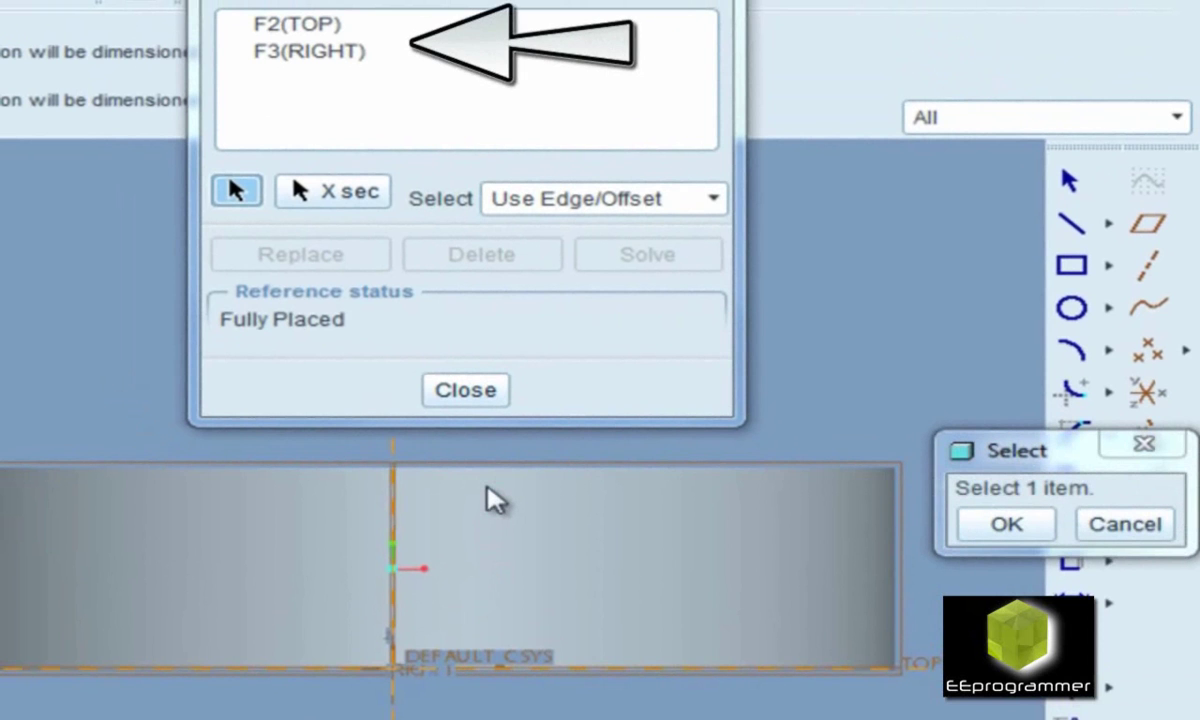
pyautogui.click(906, 640)
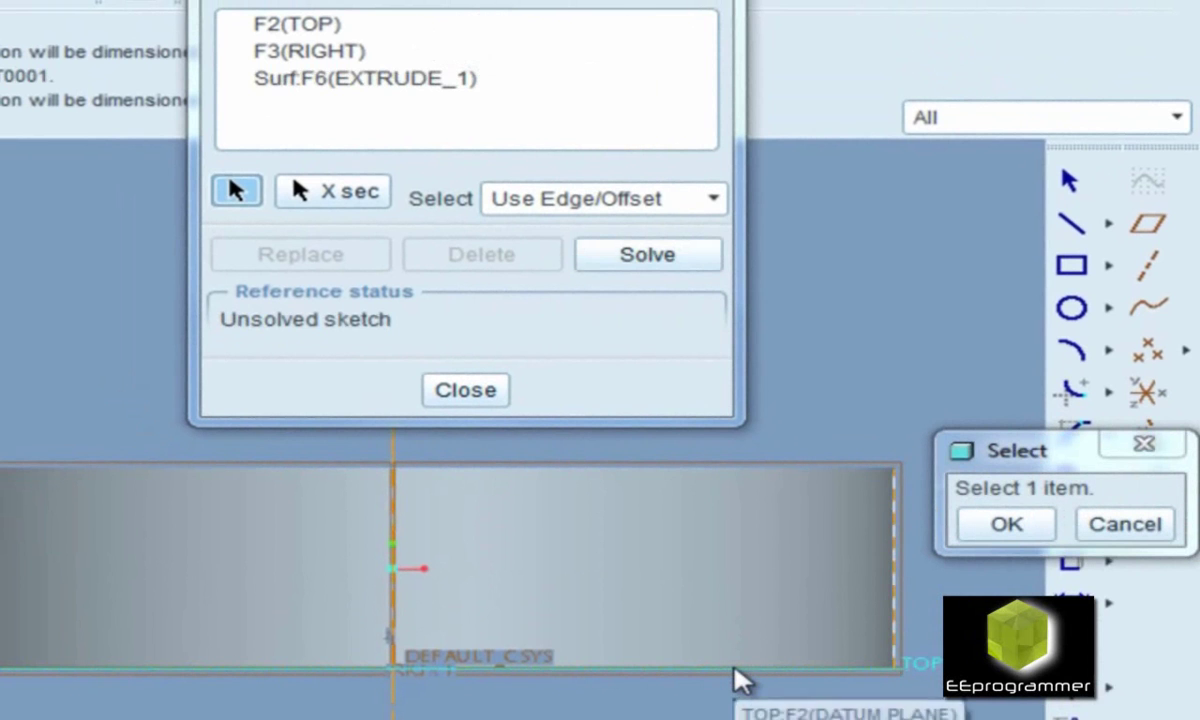
pyautogui.click(643, 477)
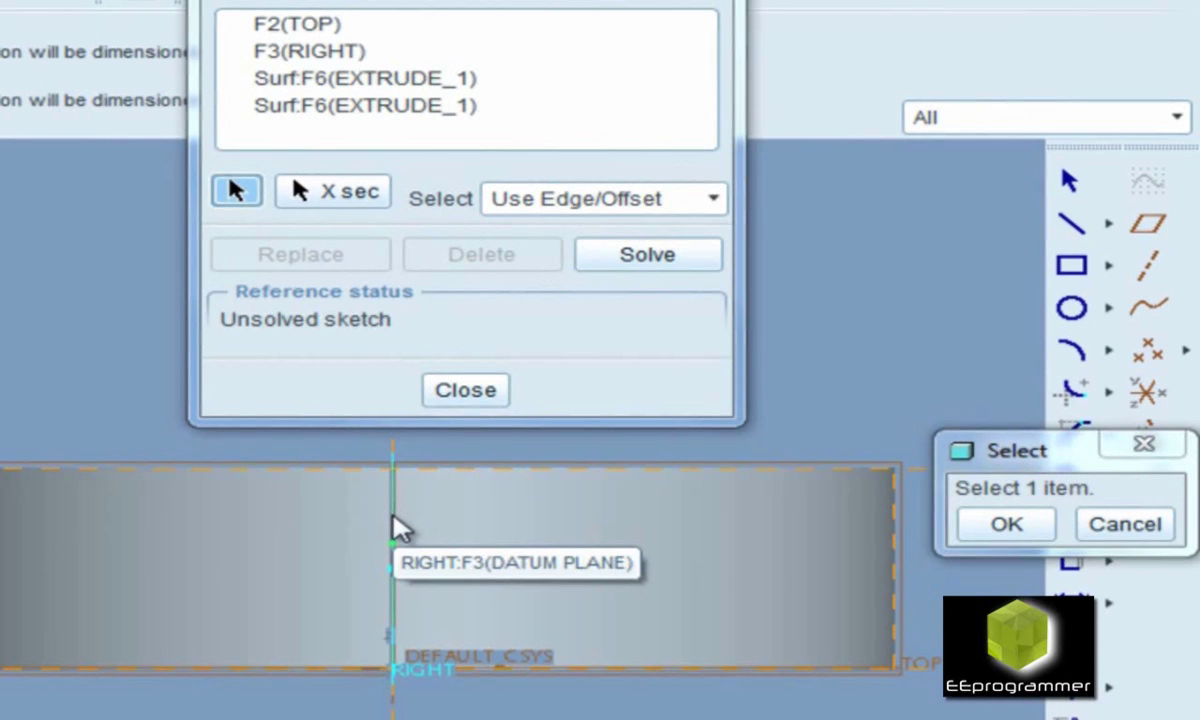
pyautogui.click(970, 518)
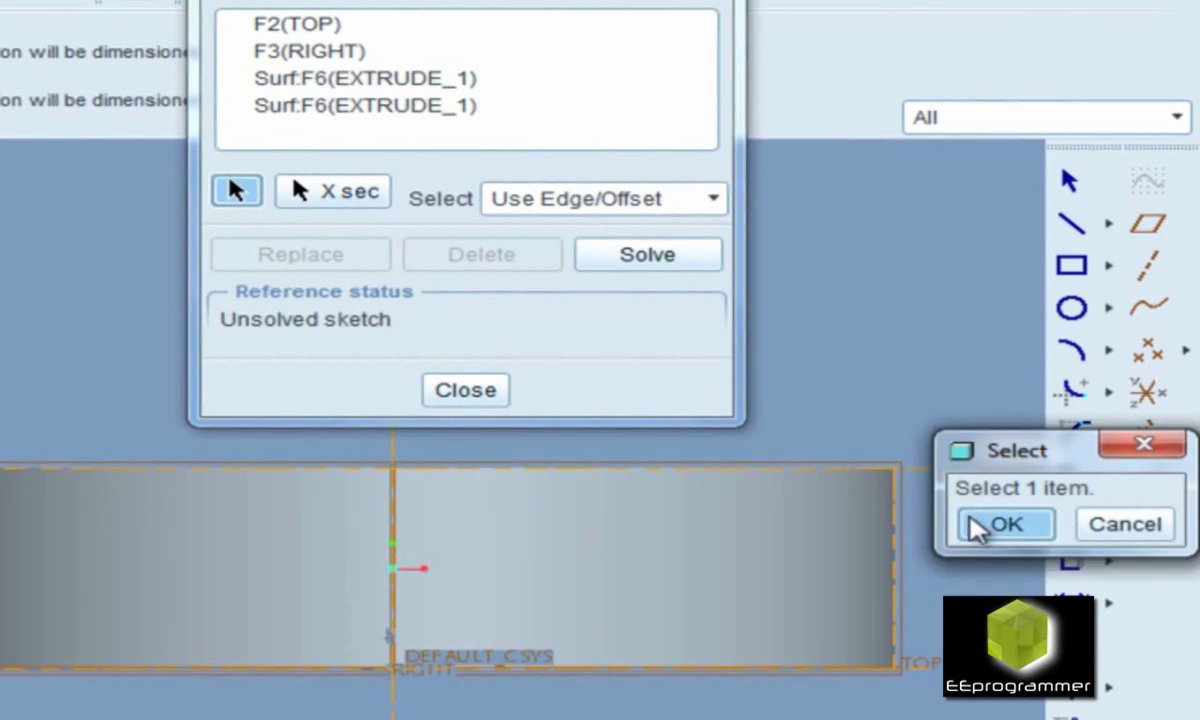
pyautogui.click(978, 527)
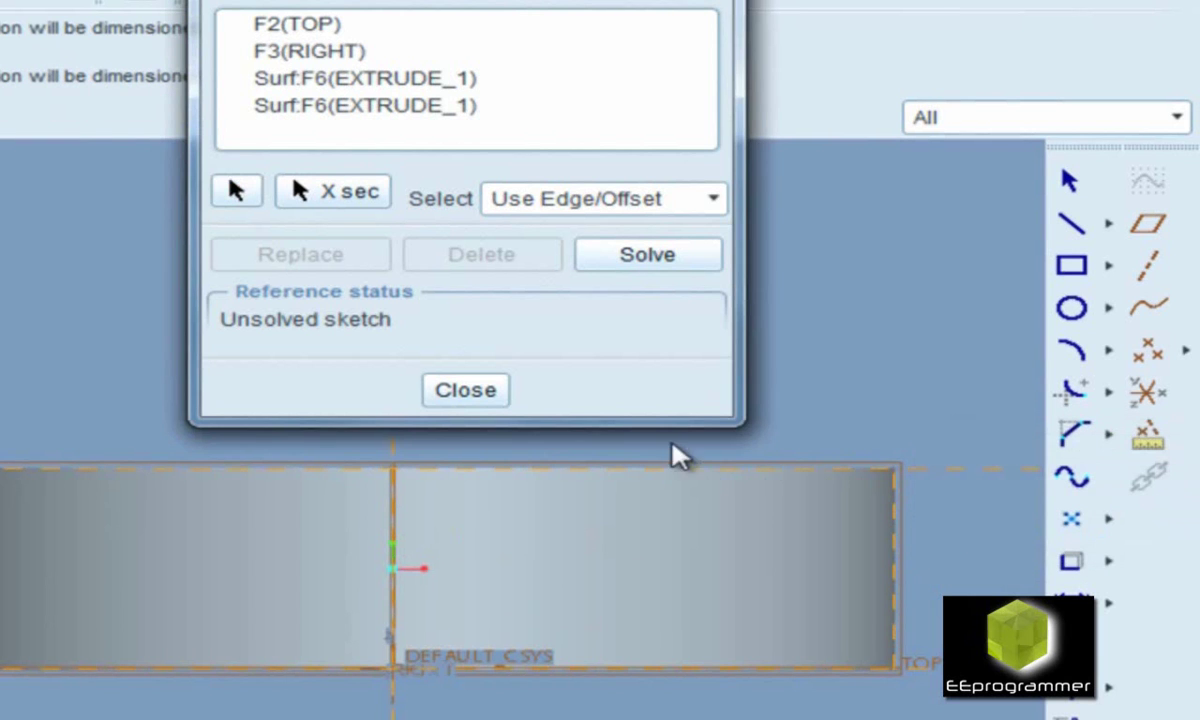
pyautogui.click(466, 389)
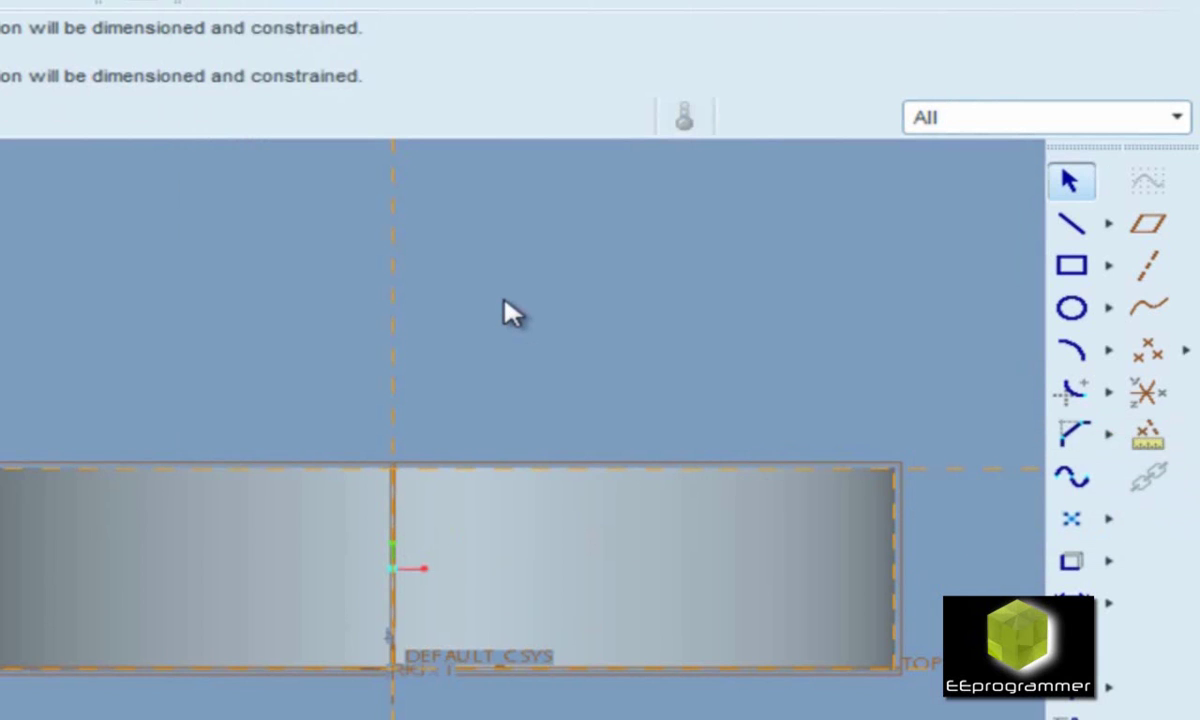
# Sketch three connected lines from the disc's upper outer corner: one slanting inward, a horizontal one about 2.5 long, and a vertical one up to the top surface
pyautogui.click(1073, 228)
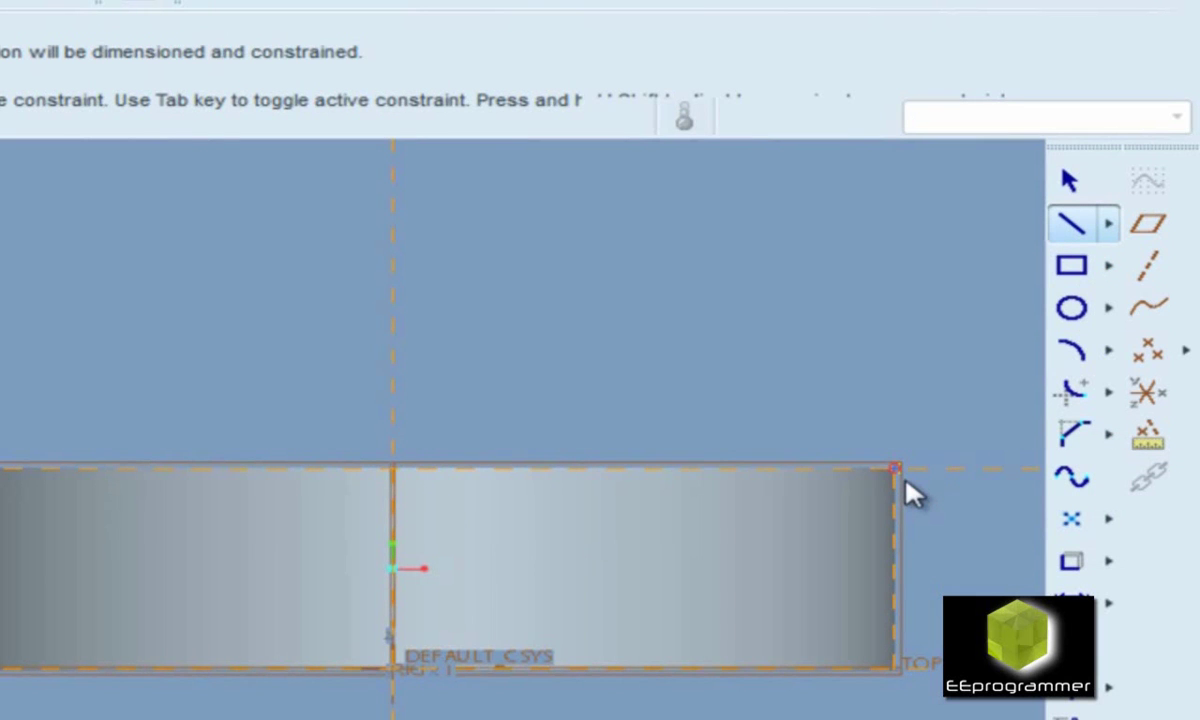
pyautogui.click(905, 484)
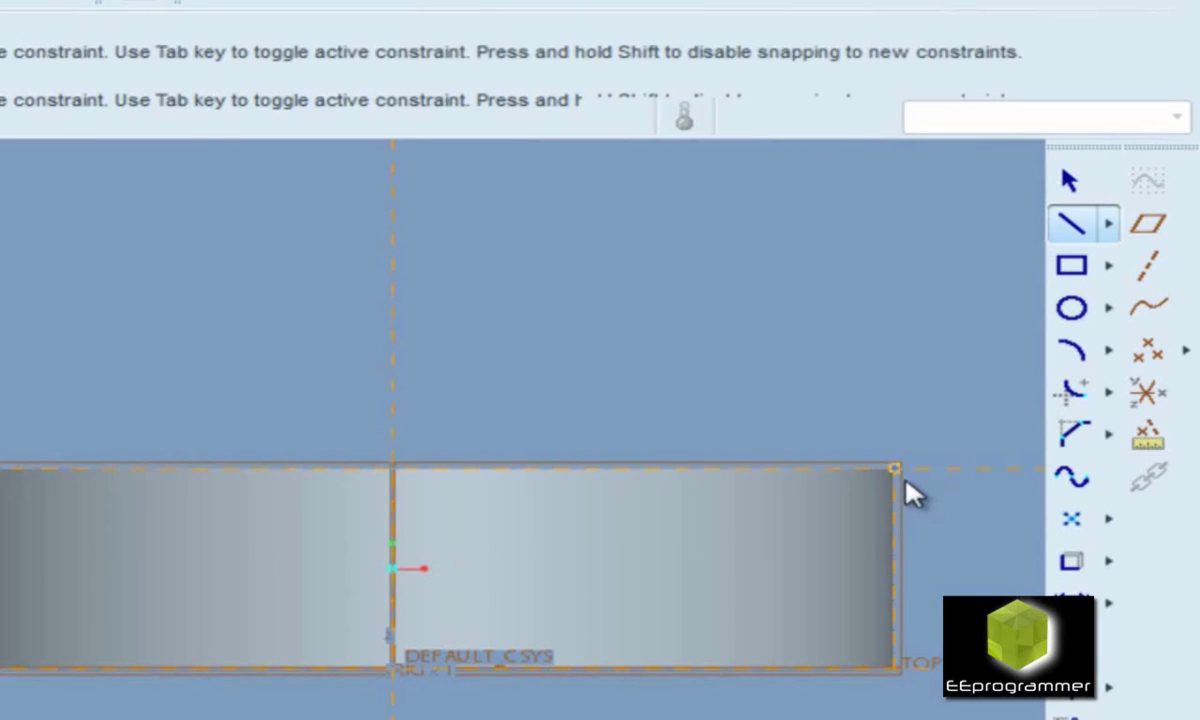
pyautogui.click(805, 523)
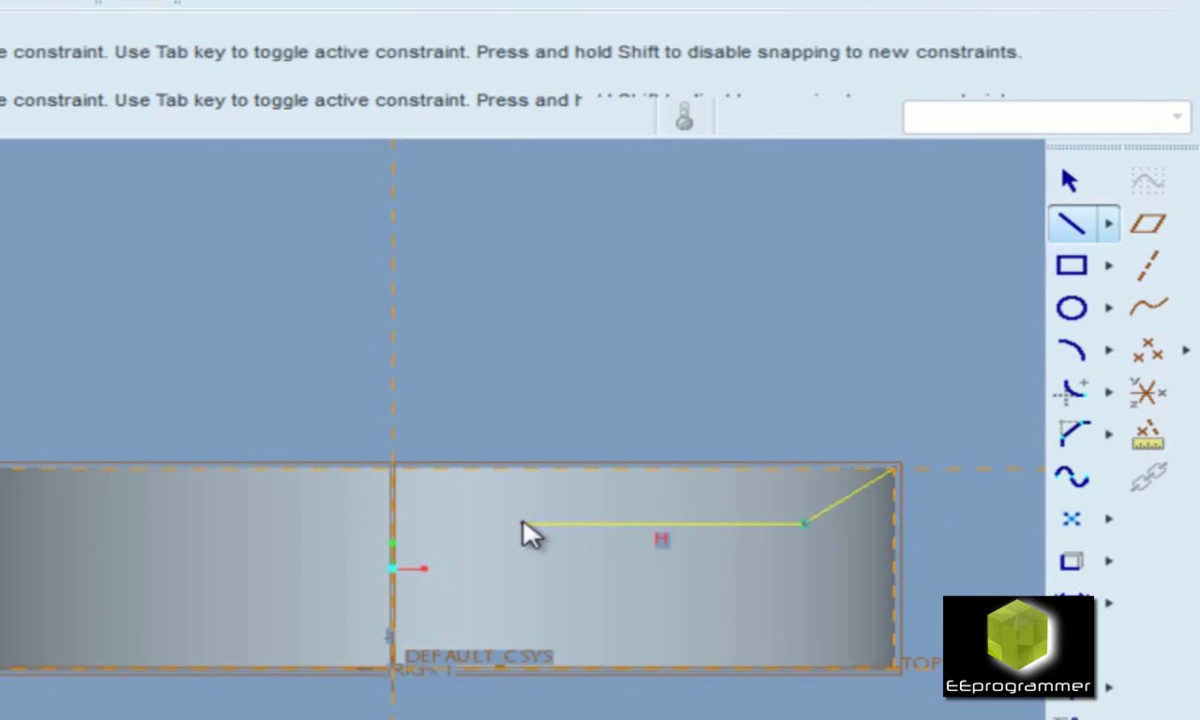
pyautogui.click(489, 523)
pyautogui.click(497, 480)
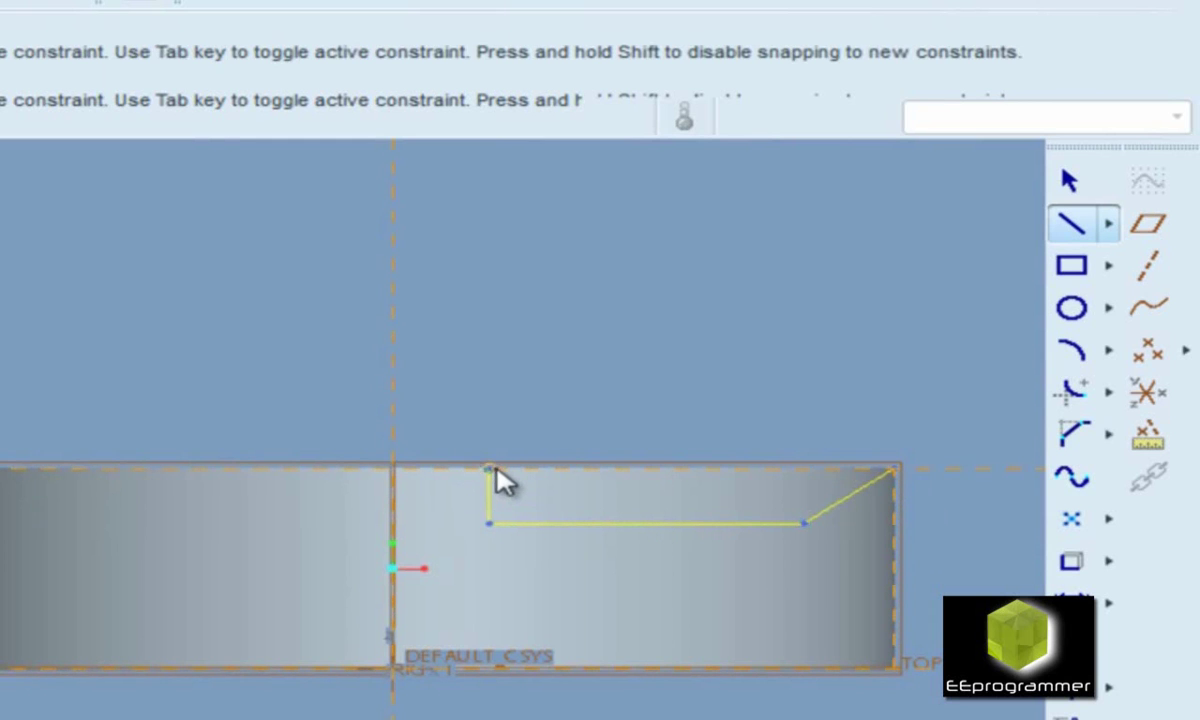
pyautogui.click(1068, 181)
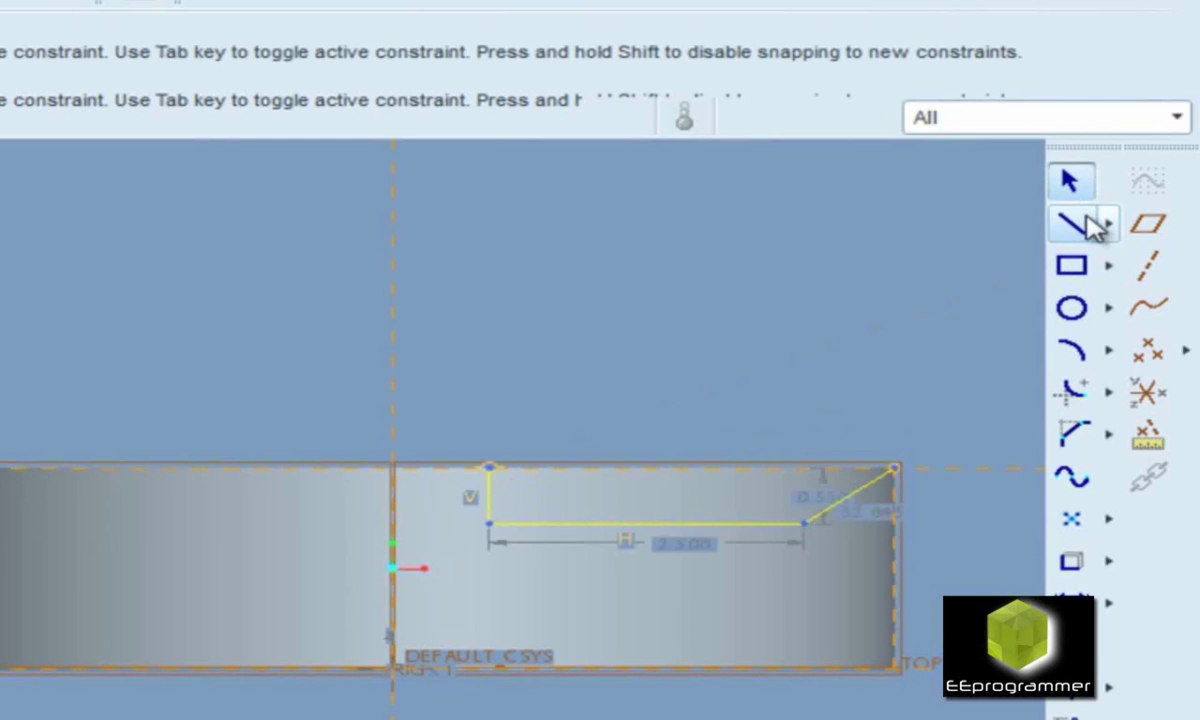
# Close the recess profile with a horizontal line along the disc's top surface to the outer corner
pyautogui.click(1072, 225)
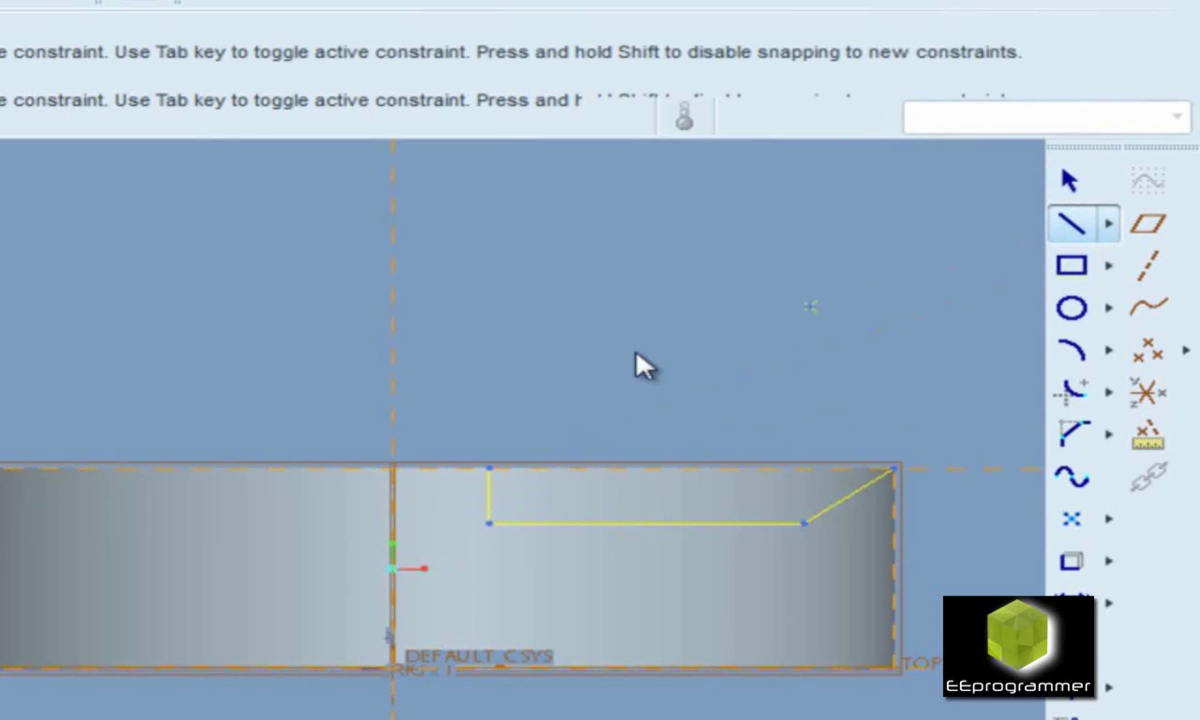
pyautogui.click(489, 469)
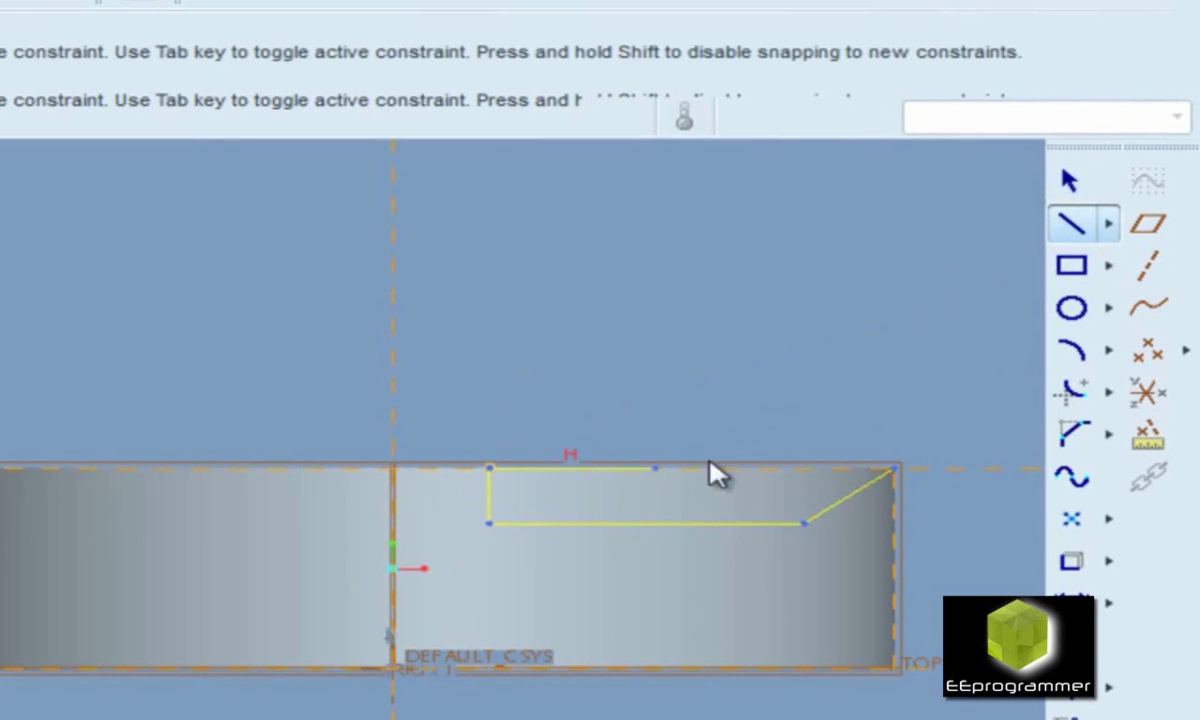
pyautogui.click(893, 469)
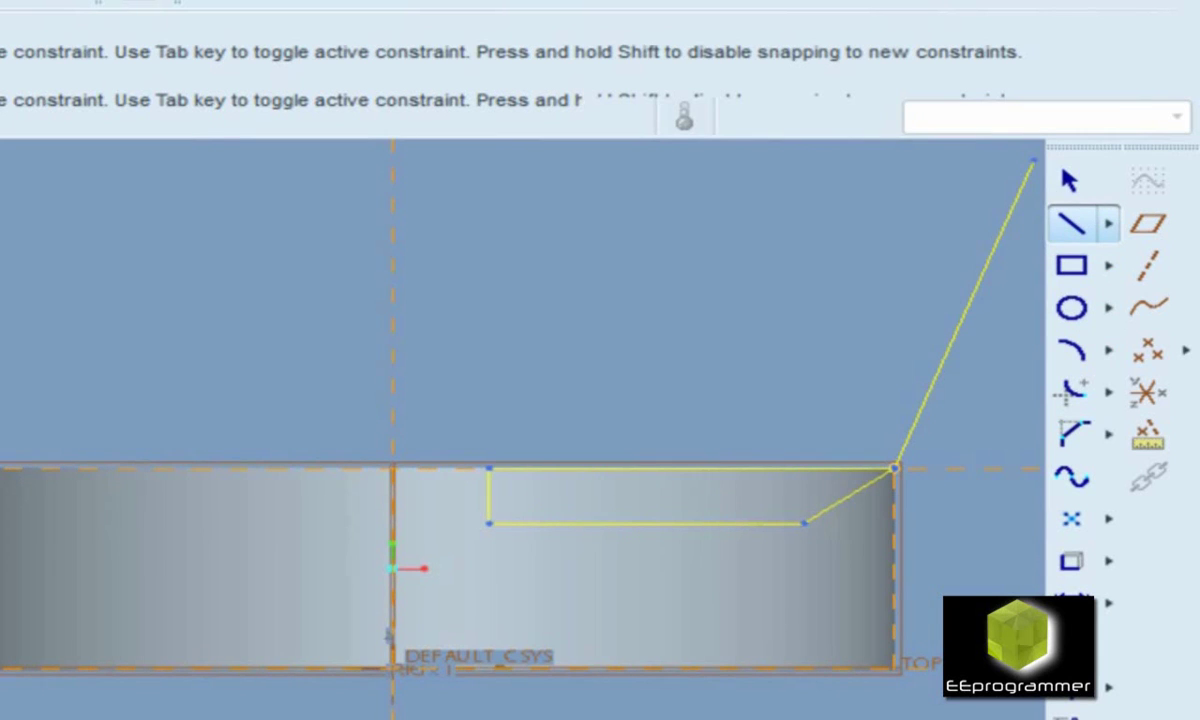
pyautogui.click(1068, 180)
# Sketch a closed trapezoidal groove profile on the disc's outer edge, with a vertical inner line about 0.5 long
pyautogui.click(1072, 224)
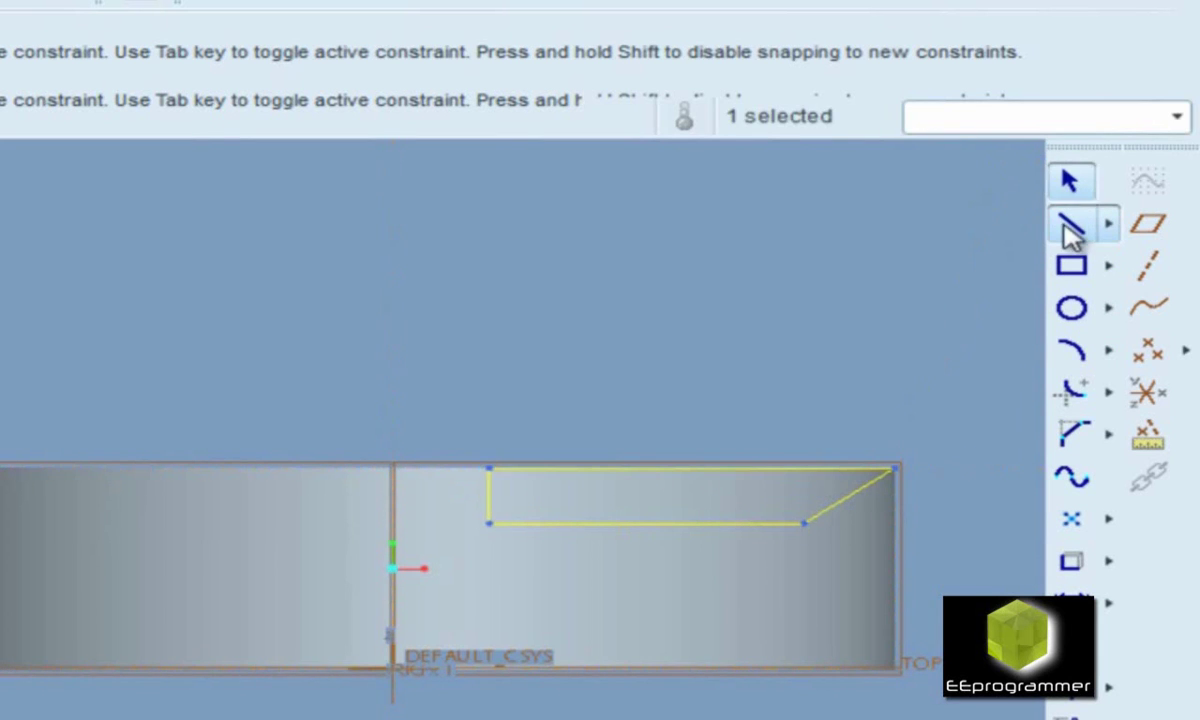
pyautogui.click(905, 514)
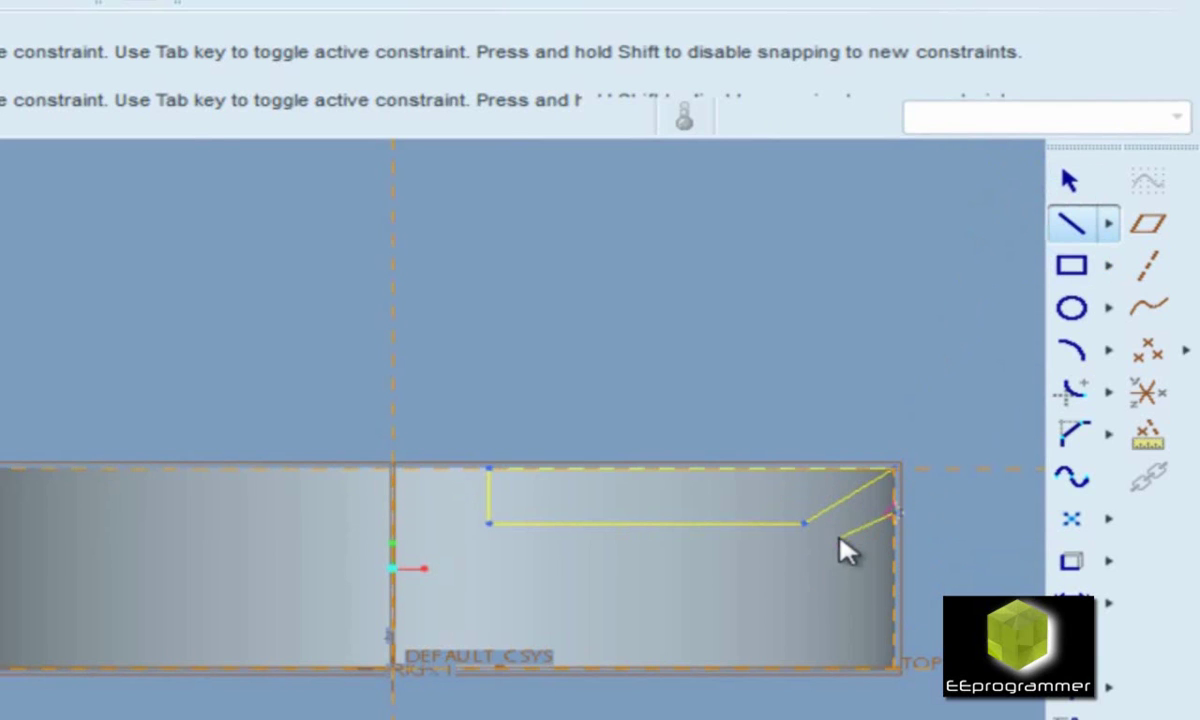
pyautogui.click(850, 545)
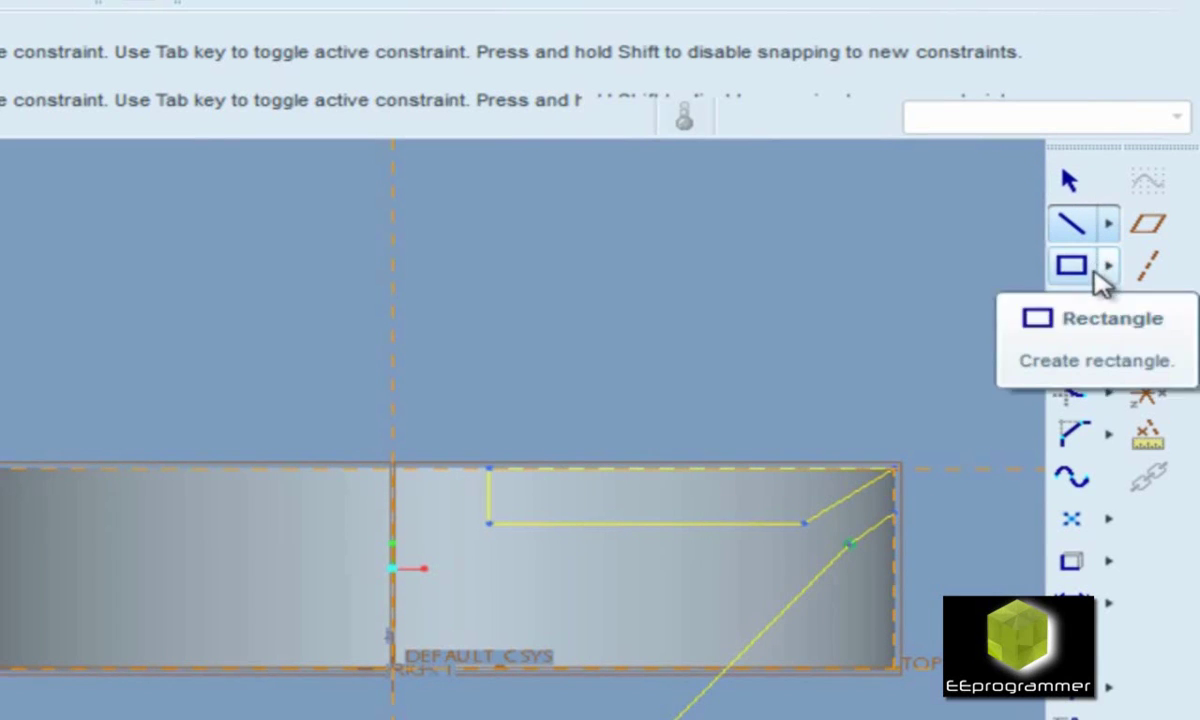
pyautogui.click(846, 597)
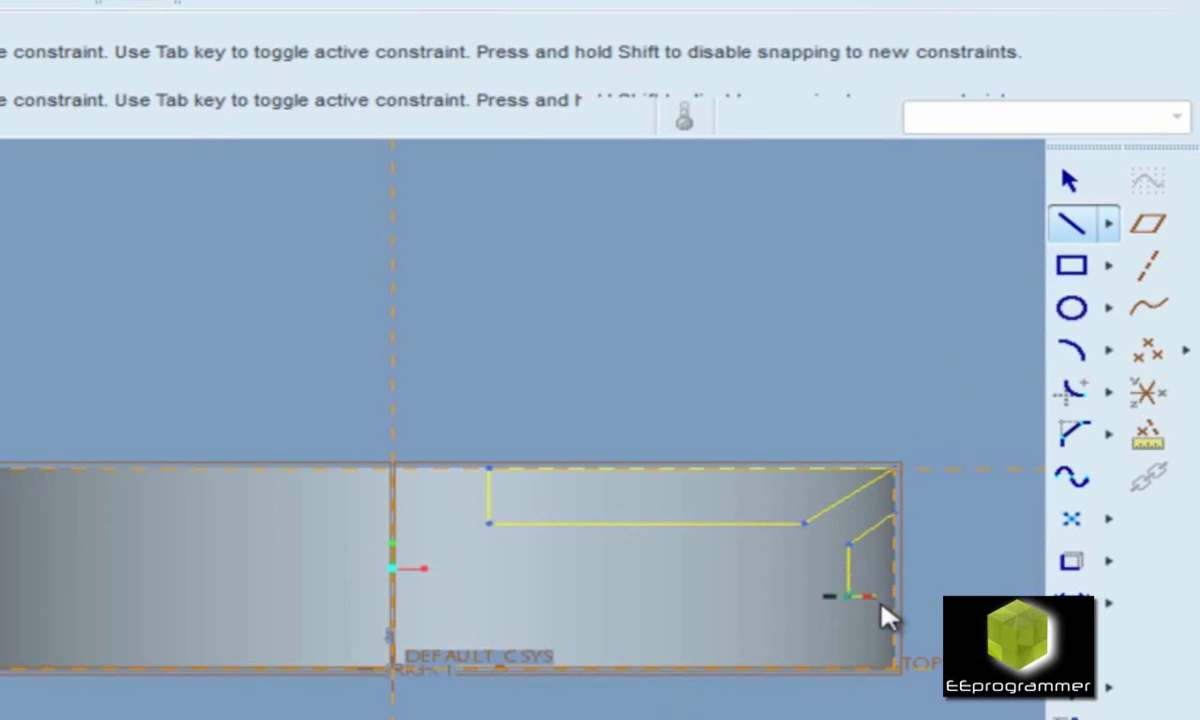
pyautogui.click(896, 622)
pyautogui.click(898, 520)
pyautogui.click(1070, 180)
# Sketch a closed lower recess profile from the disc's bottom outer corner: inward slant, horizontal line about 2.64 long, vertical line, and bottom edge
pyautogui.click(1075, 224)
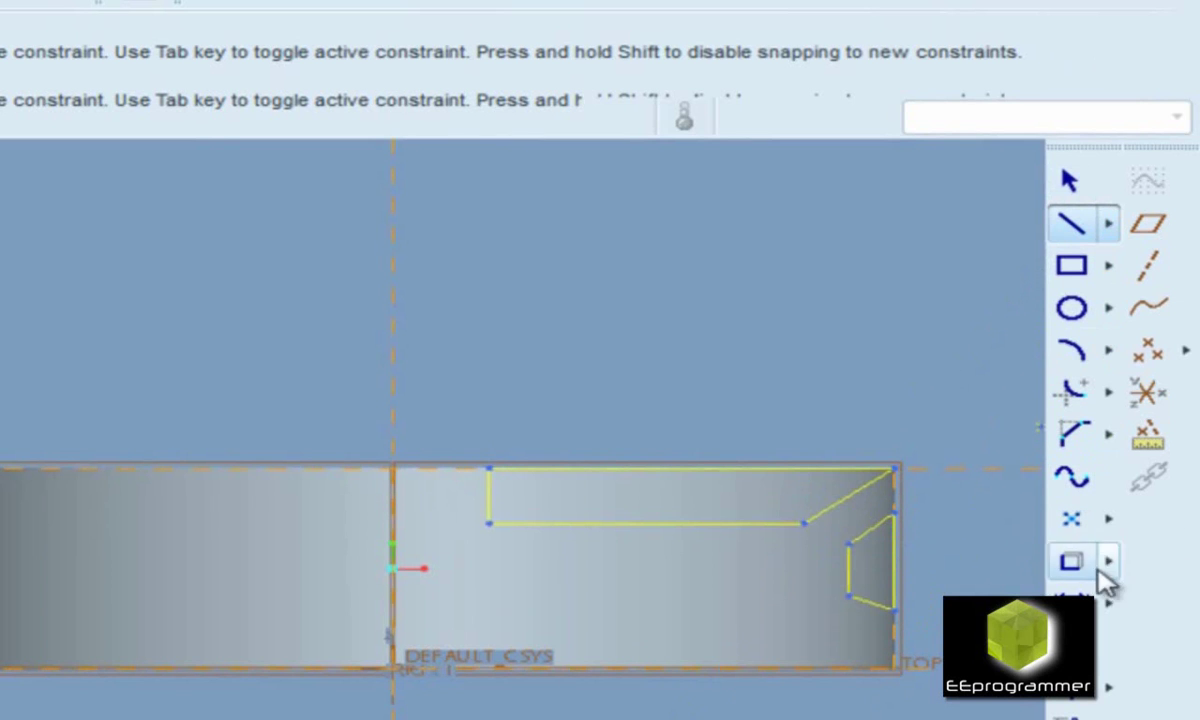
pyautogui.click(891, 666)
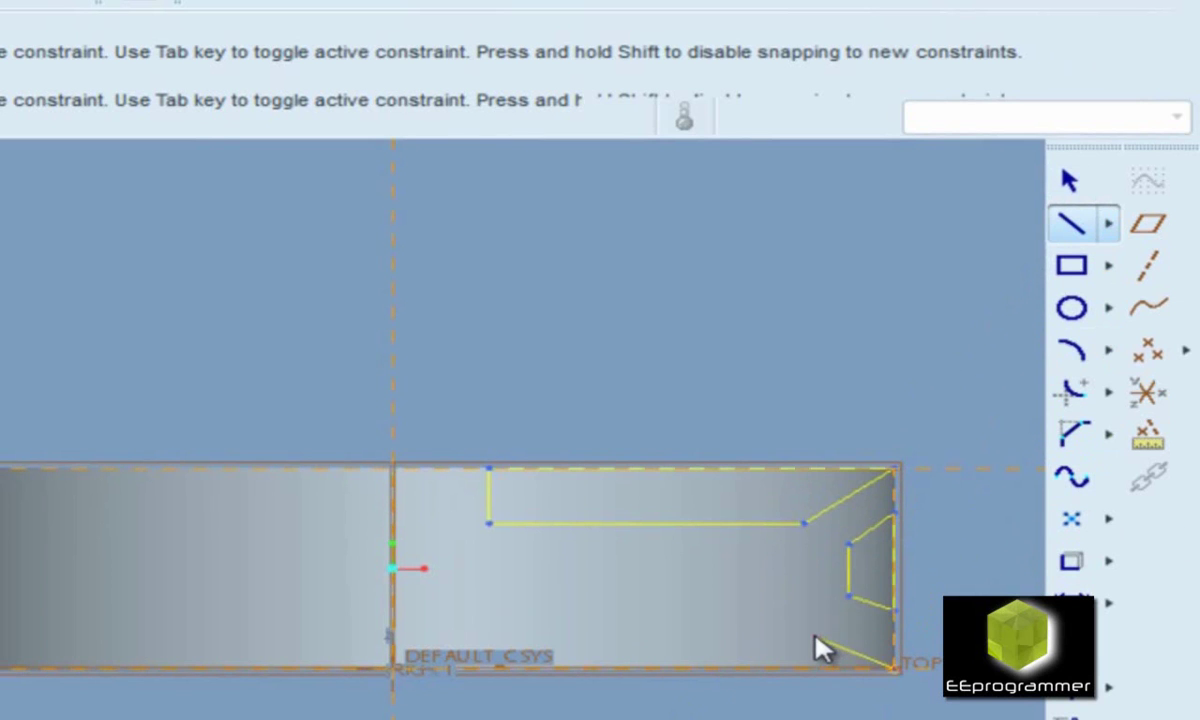
pyautogui.click(814, 626)
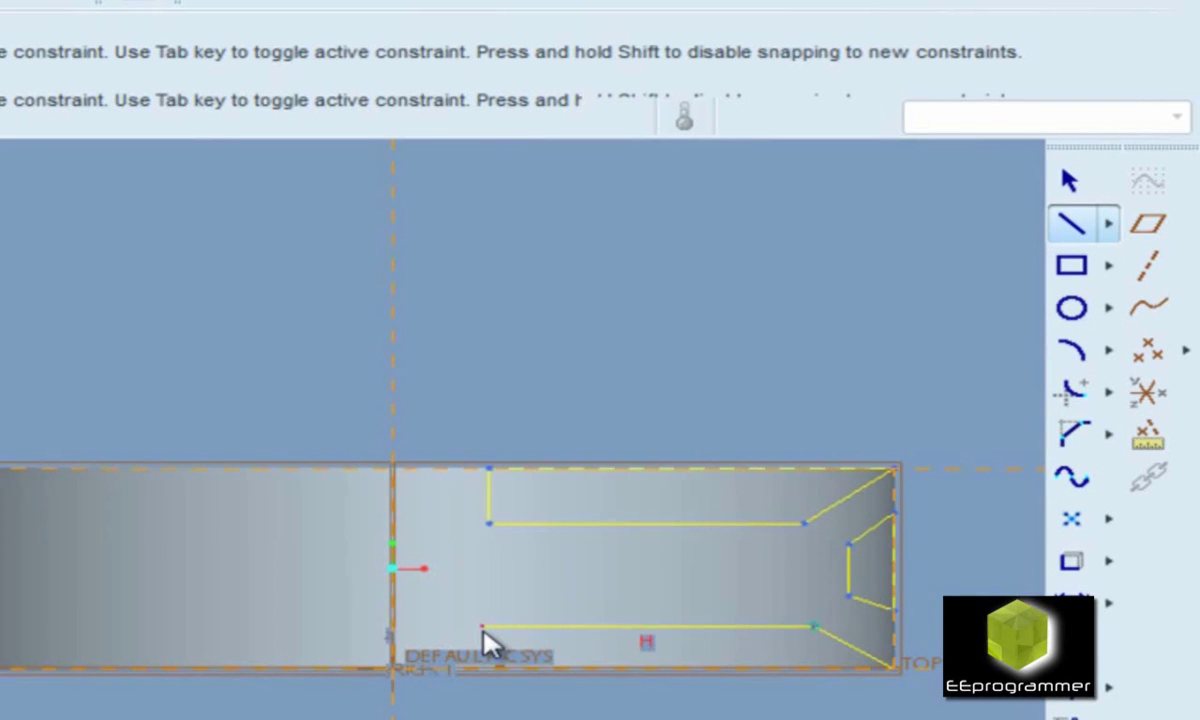
pyautogui.click(482, 626)
pyautogui.click(482, 668)
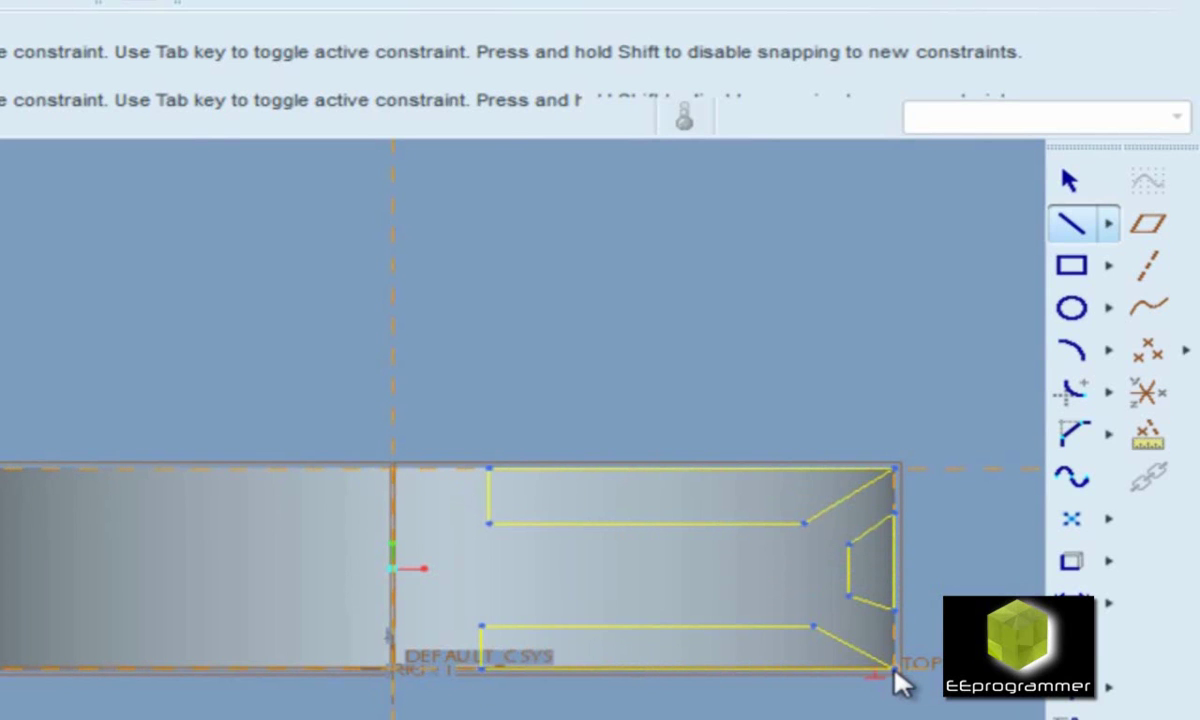
pyautogui.click(895, 670)
pyautogui.click(1070, 182)
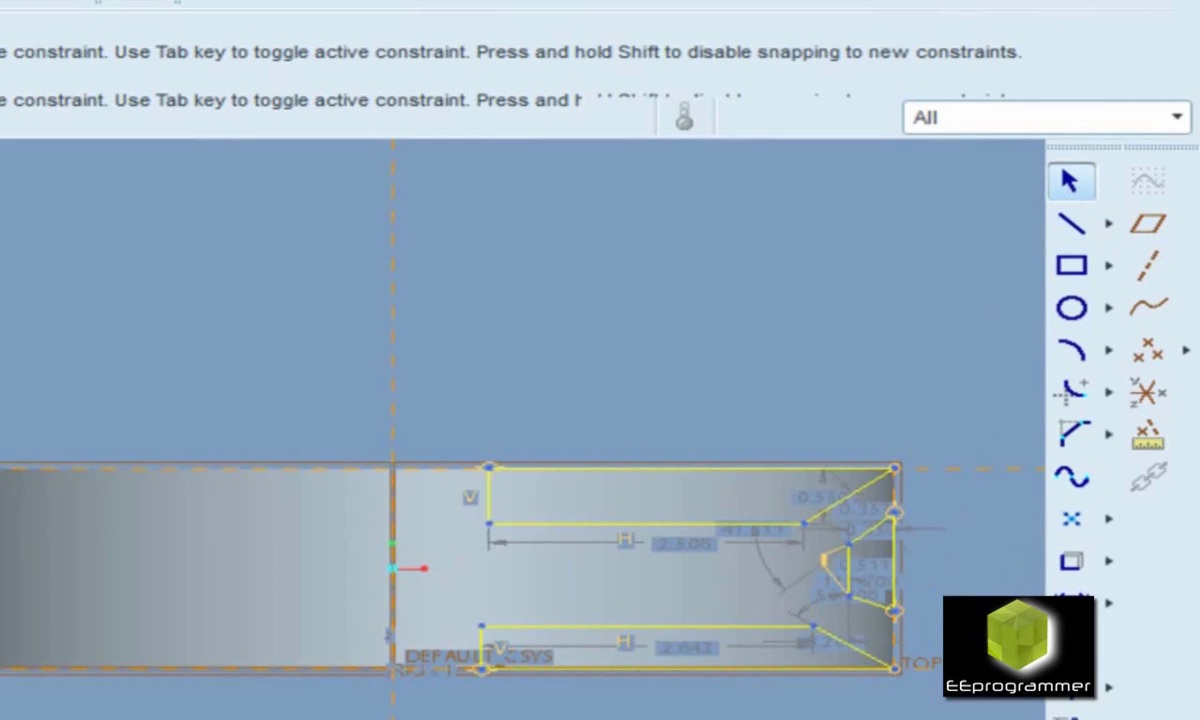
# Dimension the angle between the groove's two slanted lines and set it to 60 degrees
pyautogui.scroll(-2, 962, 716)
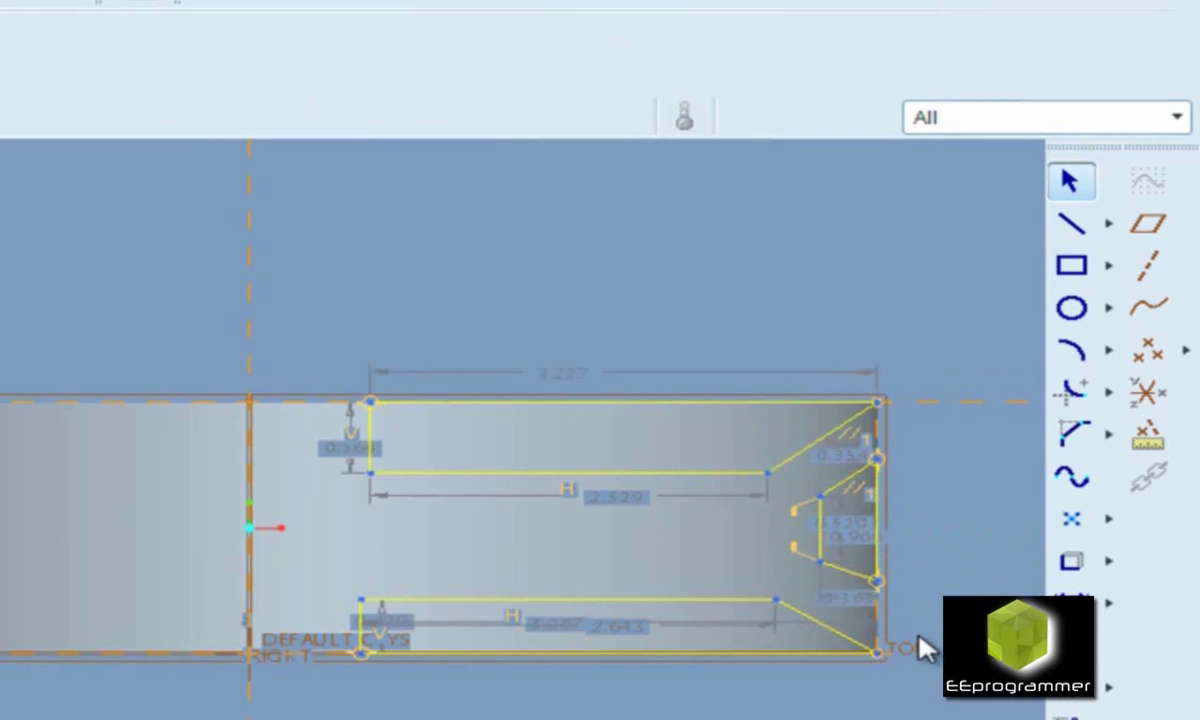
pyautogui.click(1072, 603)
pyautogui.click(848, 571)
pyautogui.click(846, 479)
pyautogui.middleClick(857, 584)
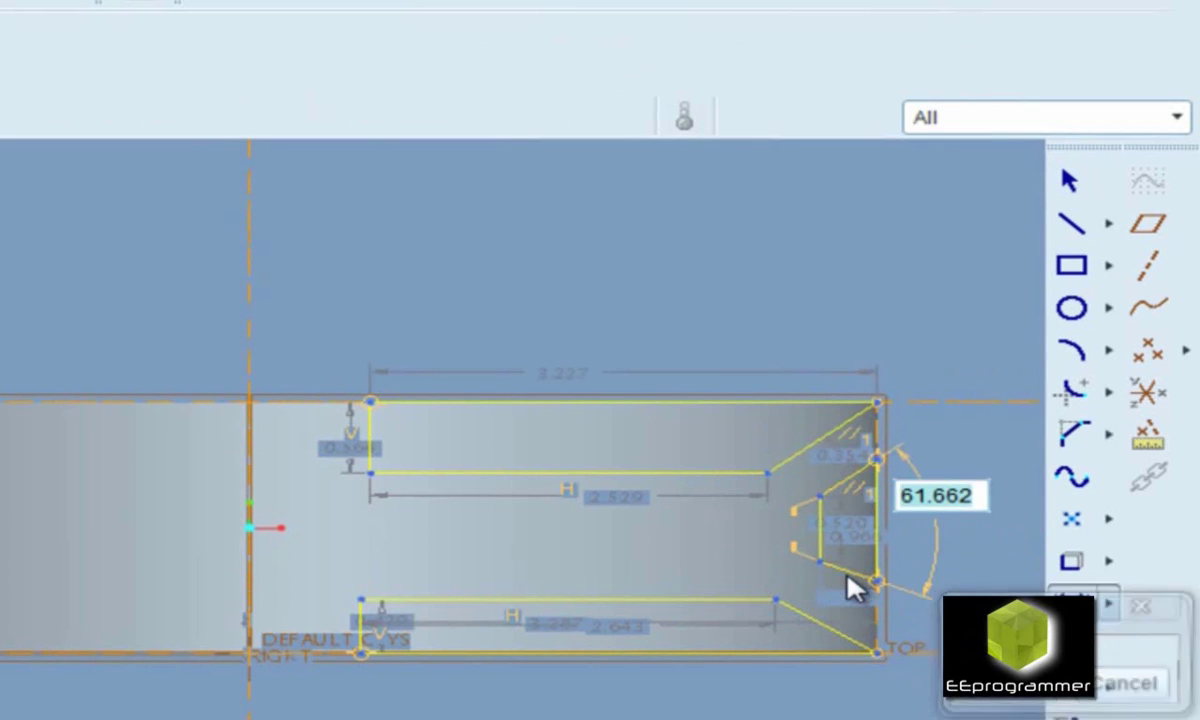
pyautogui.write('60')
pyautogui.press('Return')
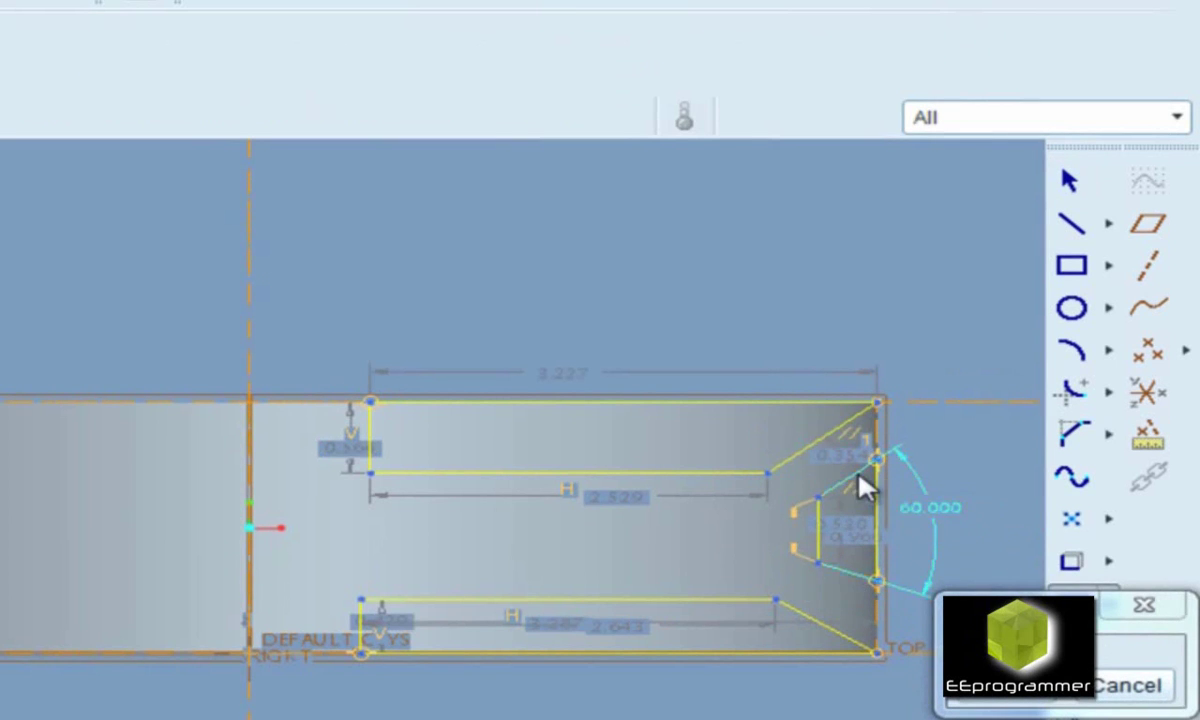
# Dimension the groove's opening along the disc's outer edge and set it to 1
pyautogui.middleClick(936, 506)
pyautogui.write('1')
pyautogui.press('Return')
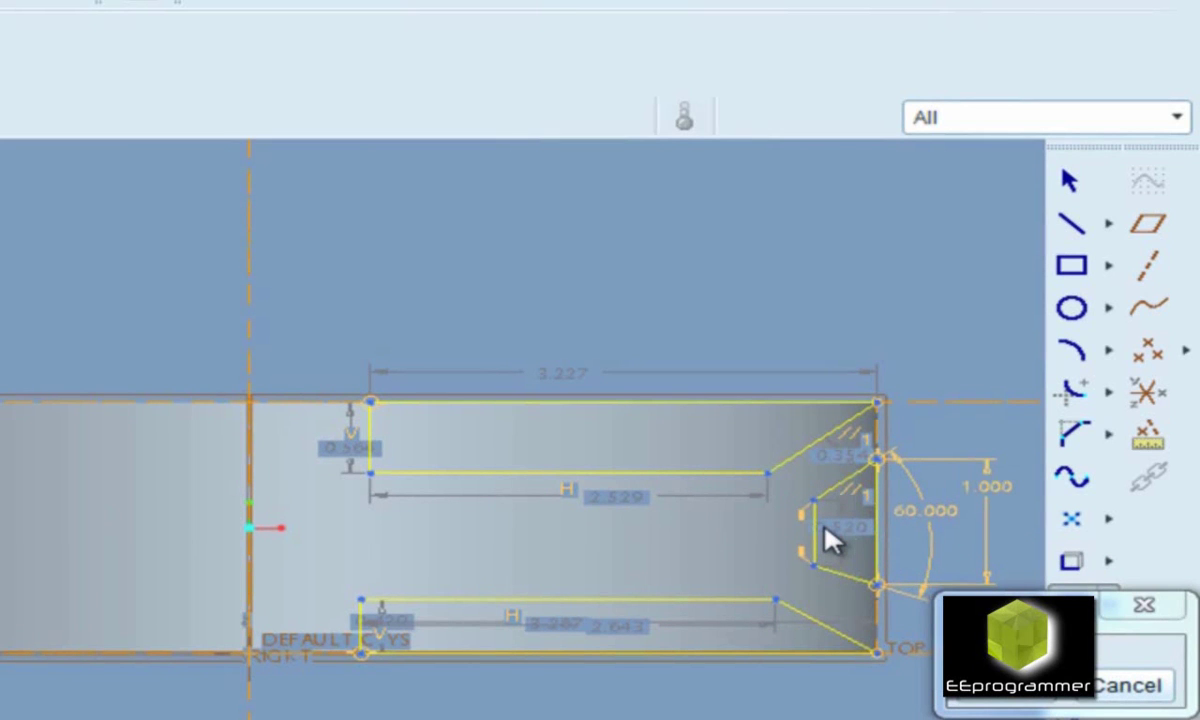
# Dimension the groove's depth between its inner vertical line and the disc's outer edge
pyautogui.click(814, 534)
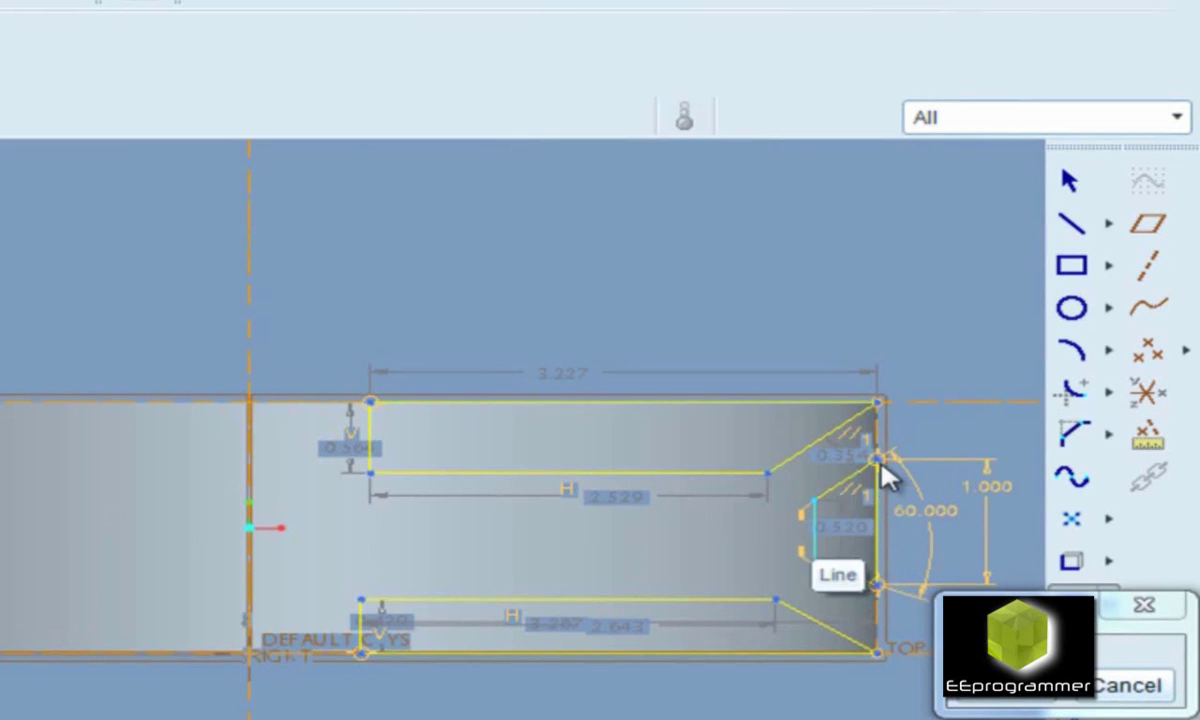
pyautogui.doubleClick(988, 486)
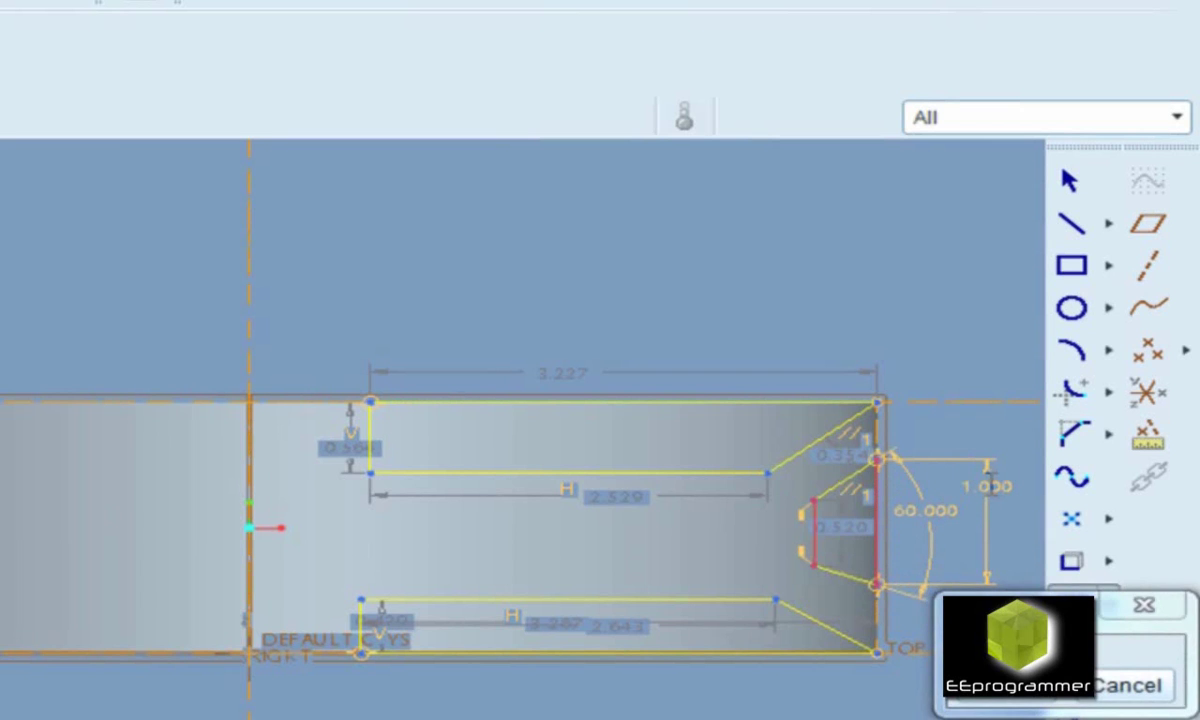
pyautogui.middleClick(862, 290)
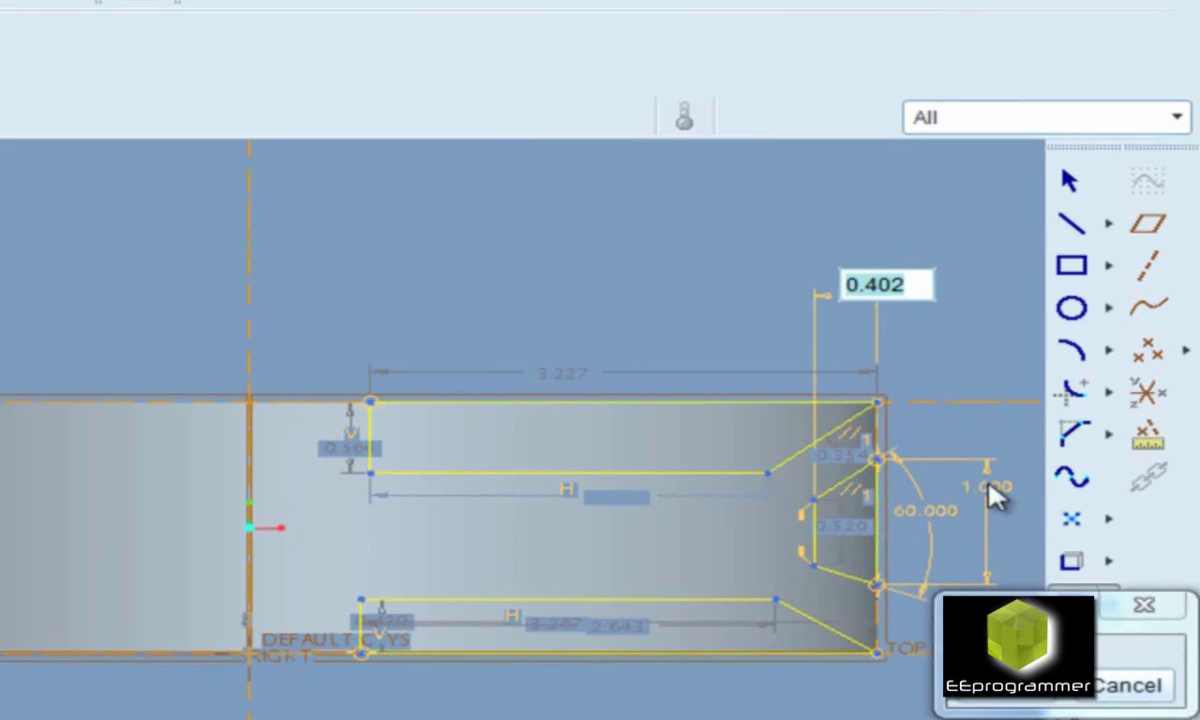
pyautogui.write('0.5')
pyautogui.press('Return')
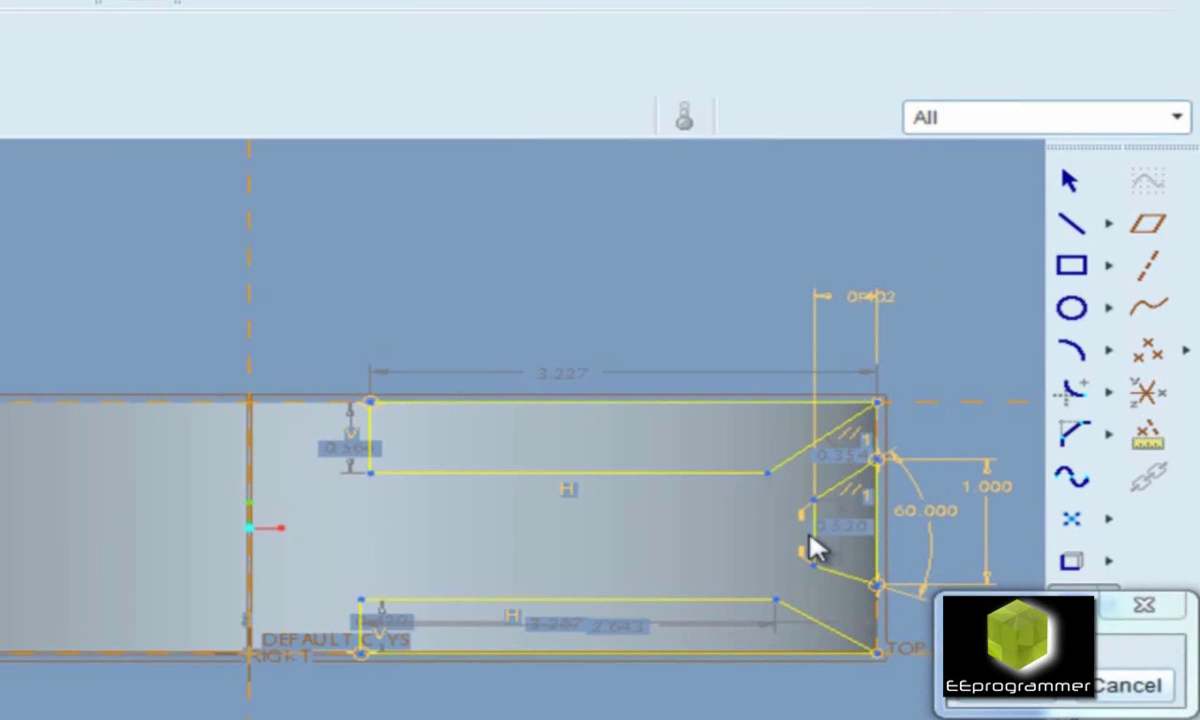
pyautogui.middleClick(878, 536)
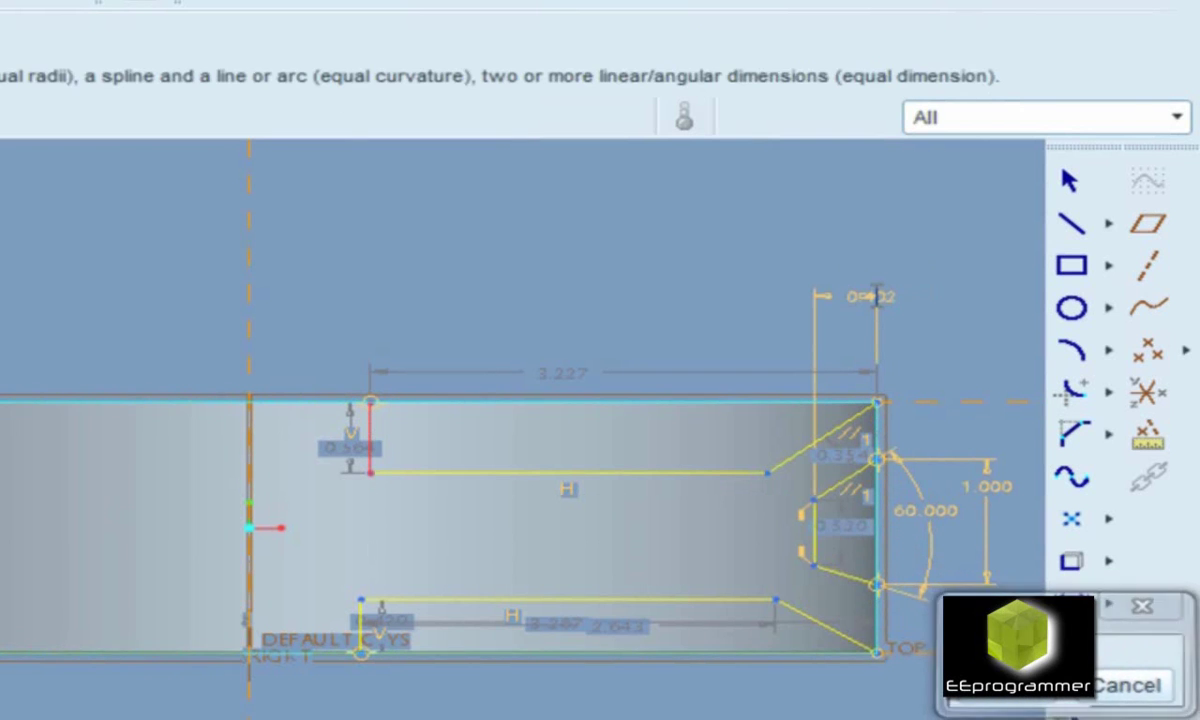
# Make the inner vertical lines of both recess profiles equal in length, undoing the extra equality on the lower recess's horizontal line
pyautogui.click(361, 627)
pyautogui.click(568, 595)
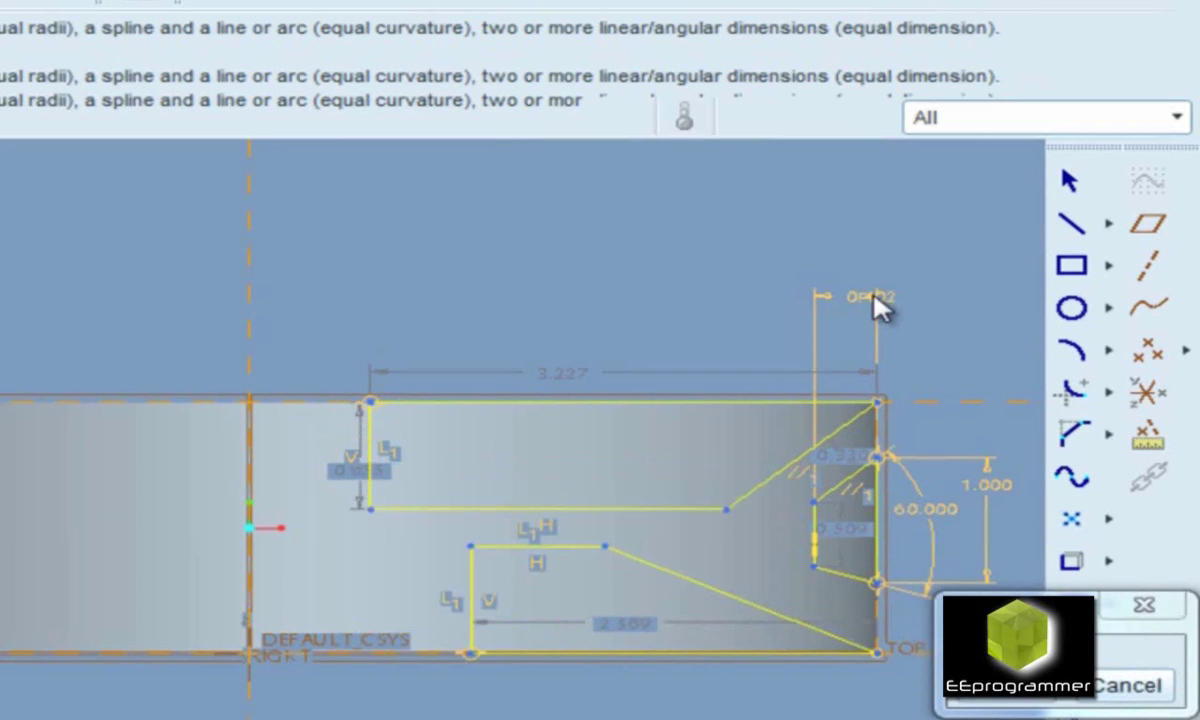
pyautogui.hotkey('ctrl', 'z')
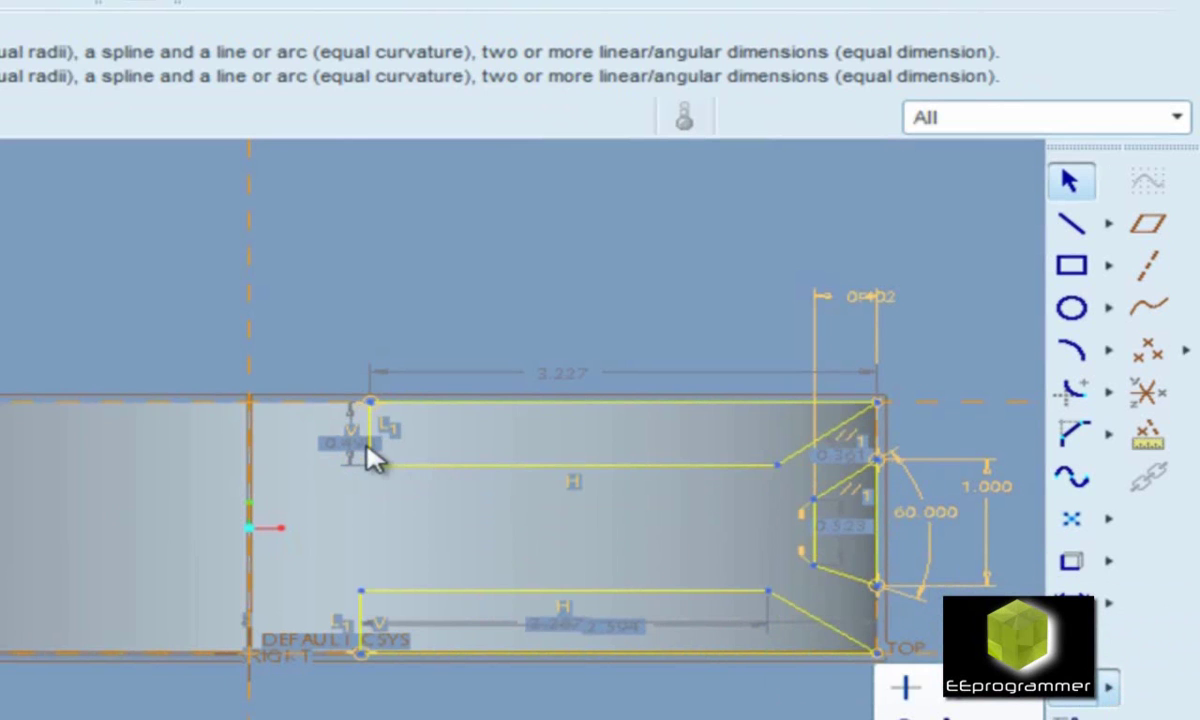
# Set the length of the upper recess's top line to 2.75
pyautogui.doubleClick(358, 628)
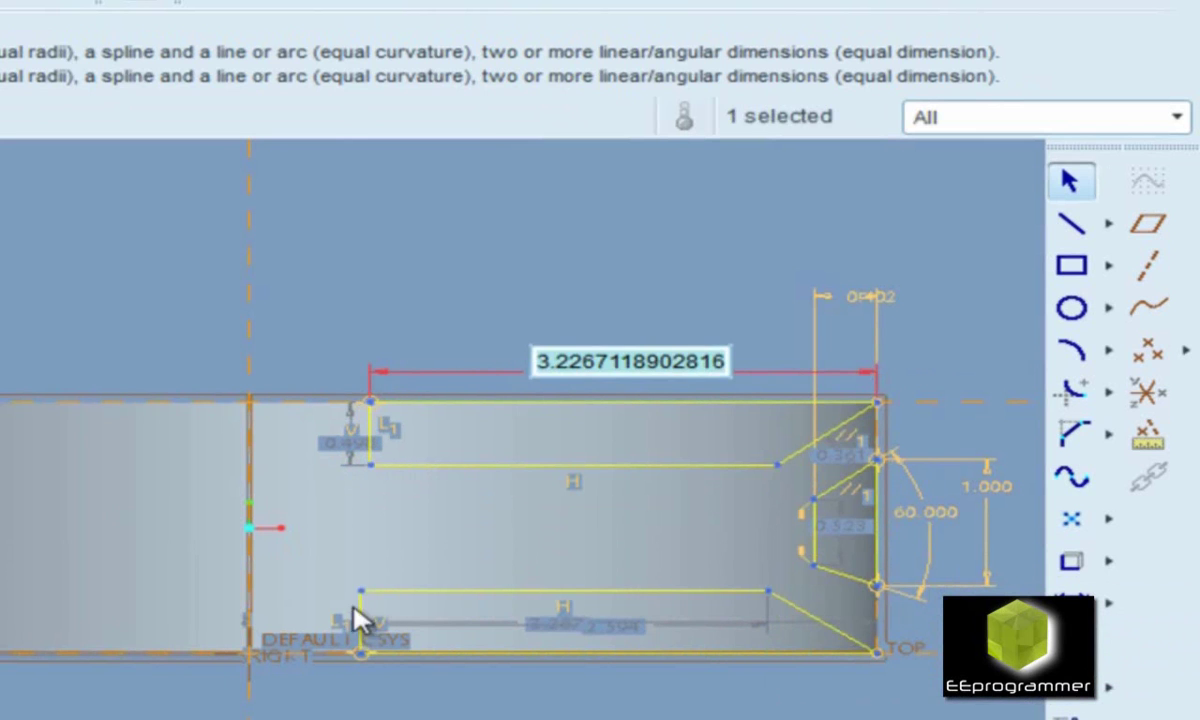
pyautogui.write('2.75')
pyautogui.press('Return')
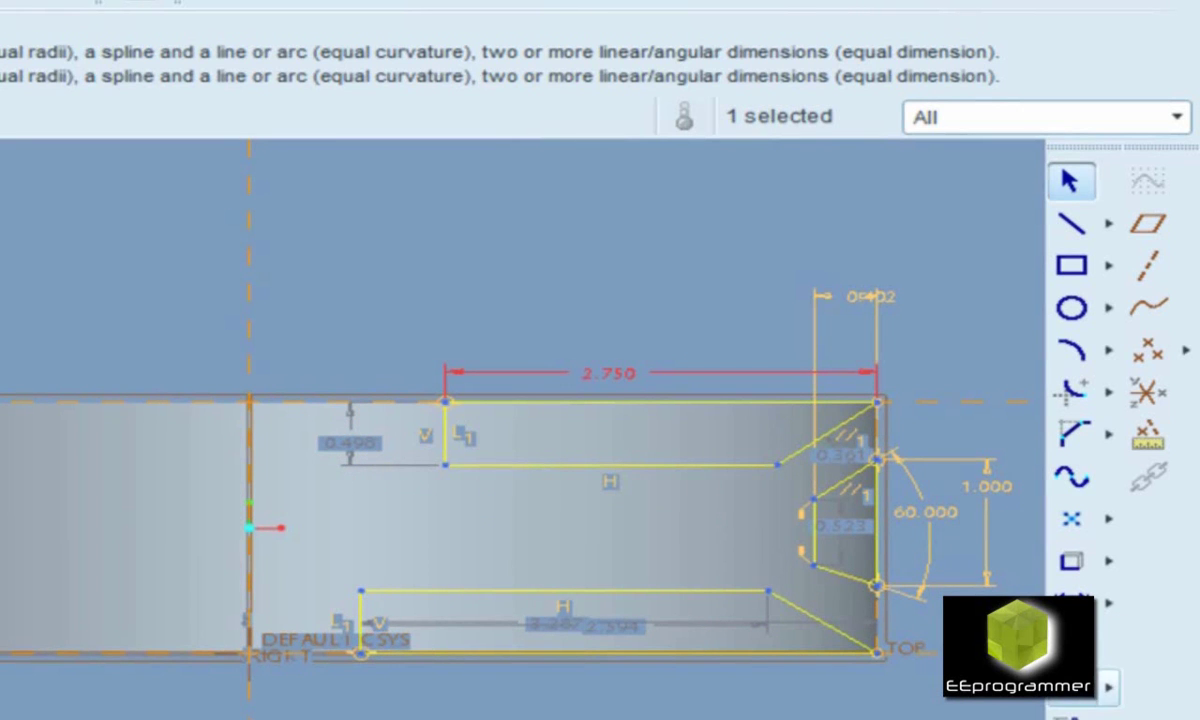
# Make the matching horizontal lines of both recesses equal in length and set the spacing between the two inner ones to 0.75
pyautogui.click(1072, 687)
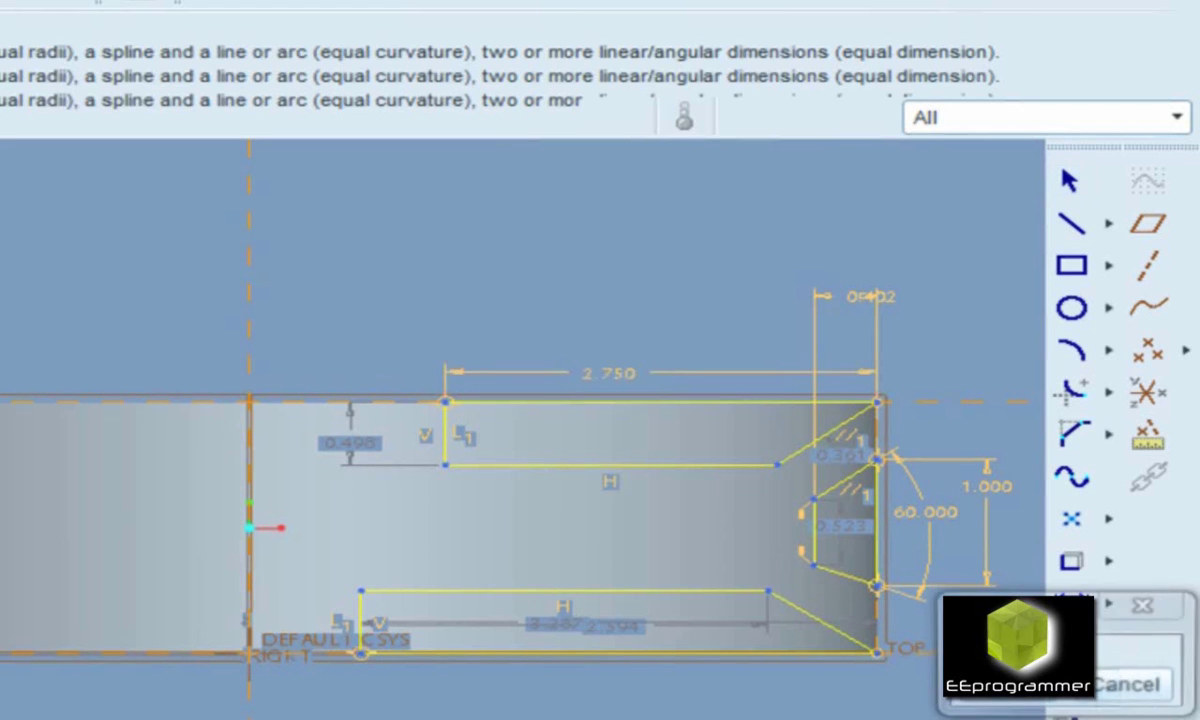
pyautogui.click(563, 590)
pyautogui.click(610, 465)
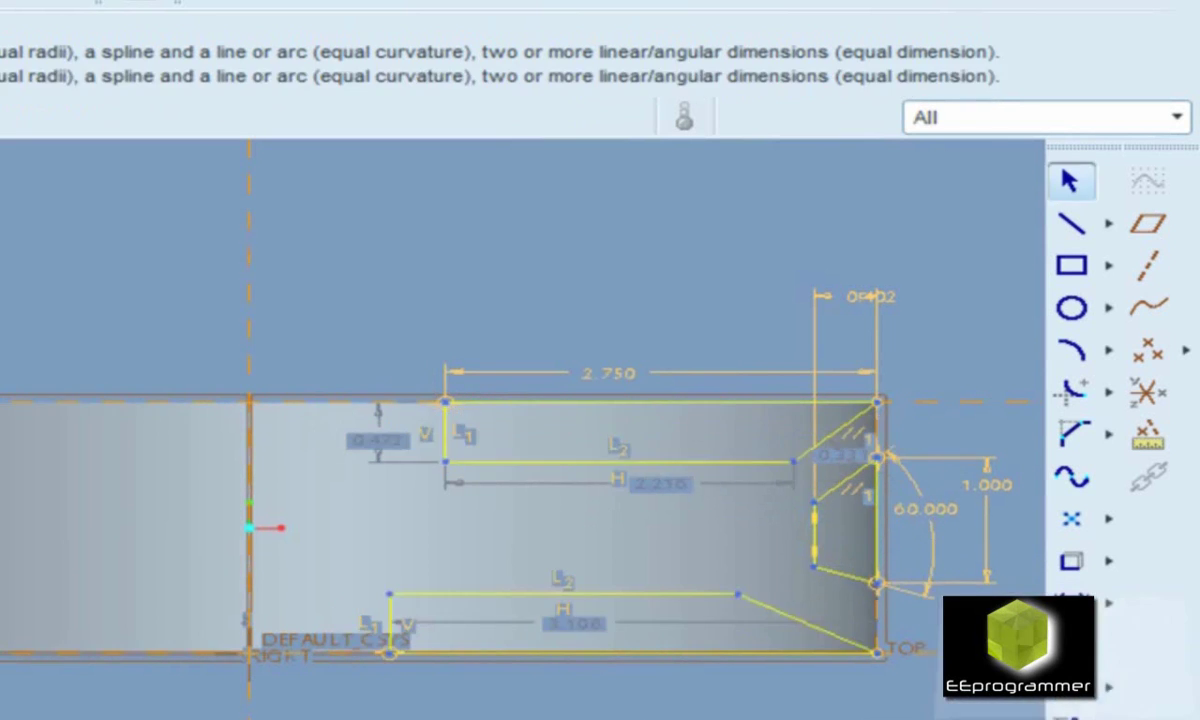
pyautogui.click(567, 381)
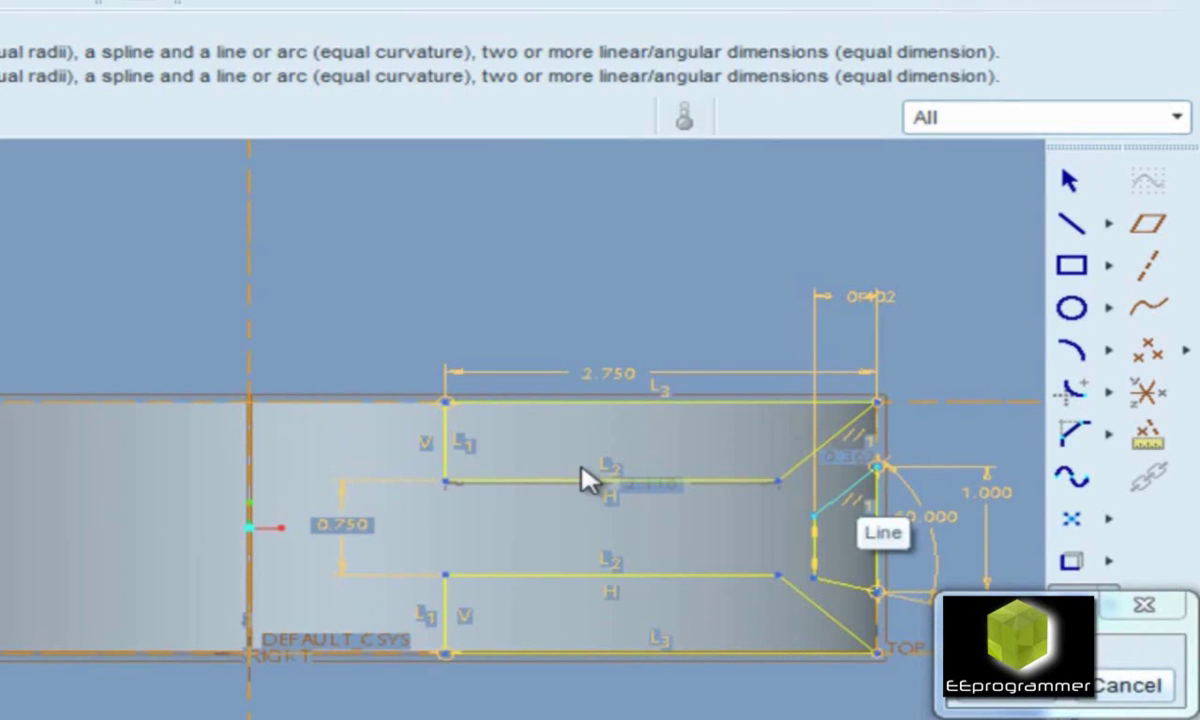
# Constrain the groove's lower slanted line parallel to the lower recess's slanted line
pyautogui.moveTo(1005, 602); pyautogui.dragTo(812, 716)
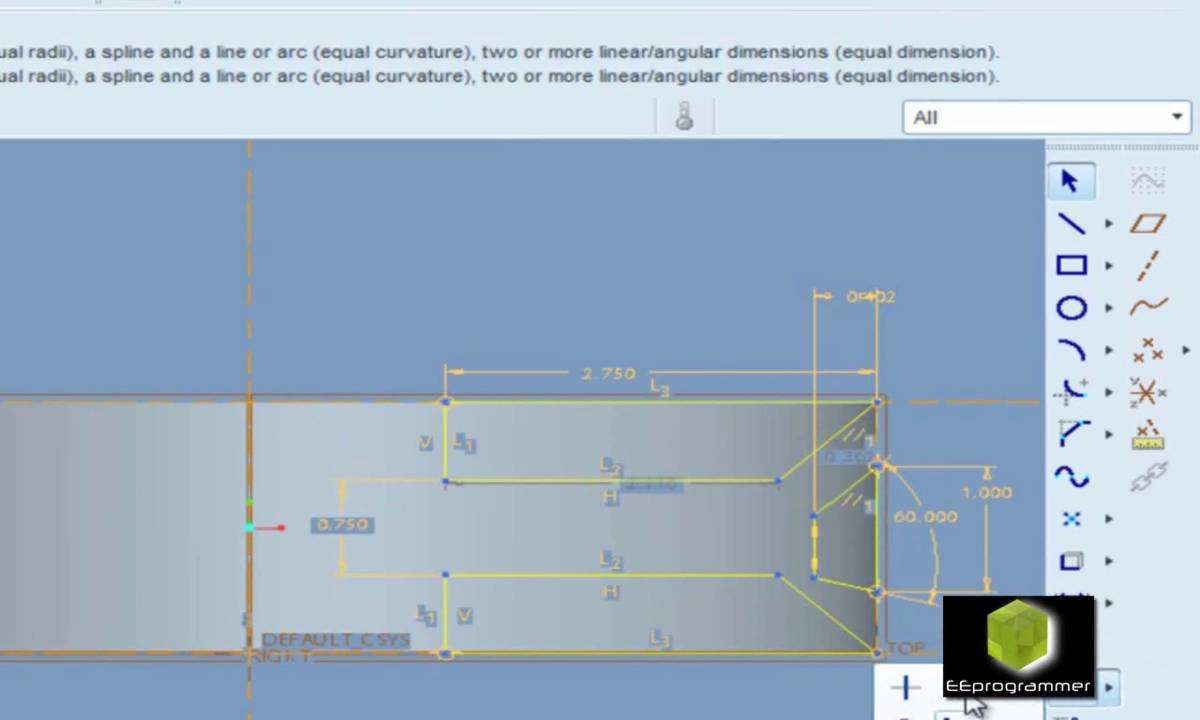
pyautogui.click(966, 696)
pyautogui.click(545, 652)
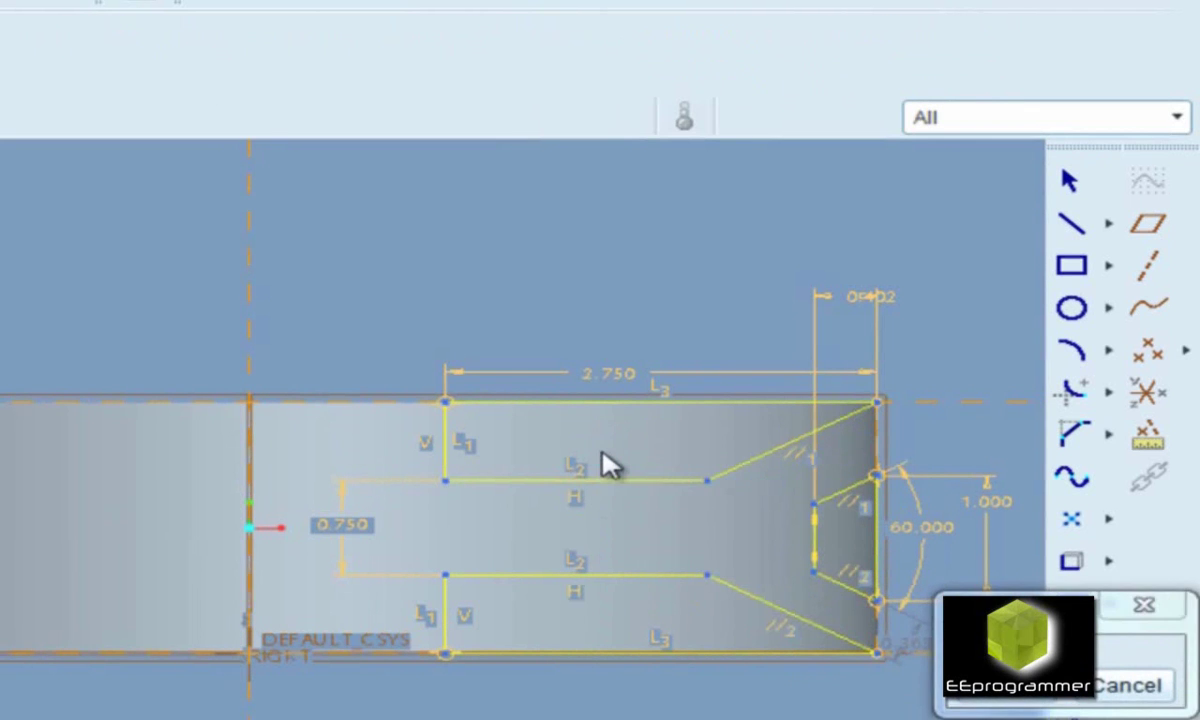
pyautogui.click(1027, 690)
# Try to apply an equal-length constraint to the lower recess's bottom line and the upper recess's top line
pyautogui.click(1104, 690)
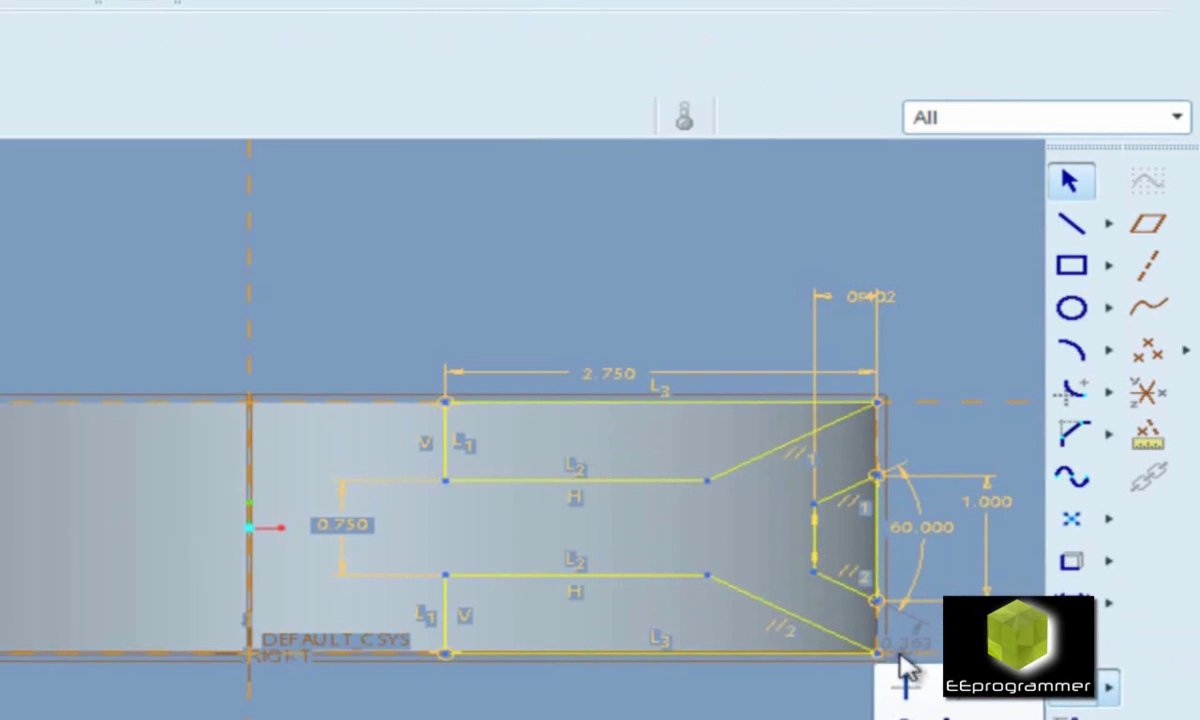
pyautogui.click(992, 704)
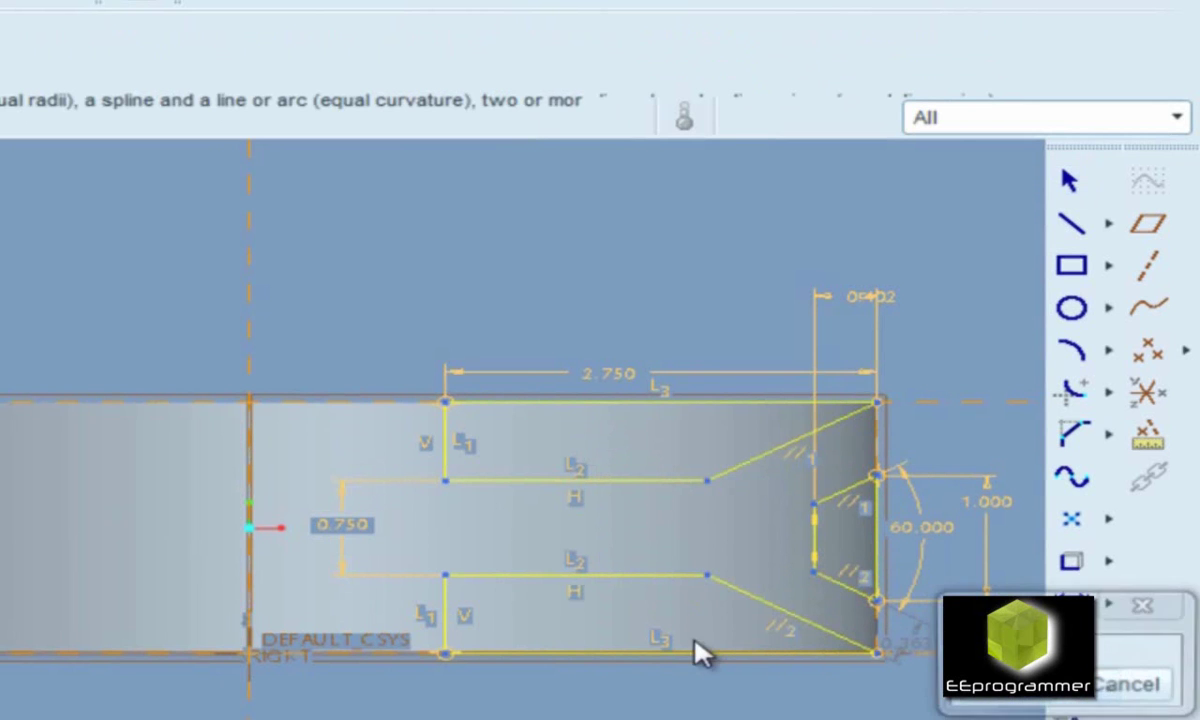
pyautogui.click(588, 653)
pyautogui.click(651, 397)
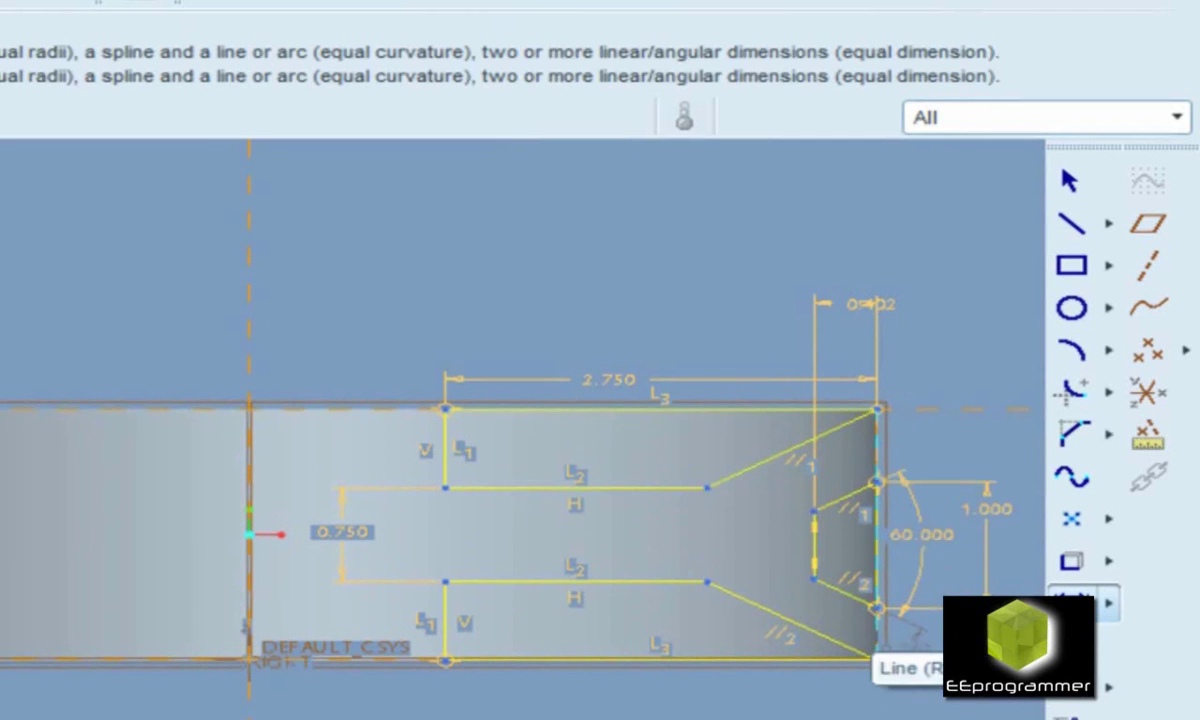
# Dimension the distance from the groove's lower corner to the disc's bottom edge and adjust it to centre the groove on the rim
pyautogui.click(876, 607)
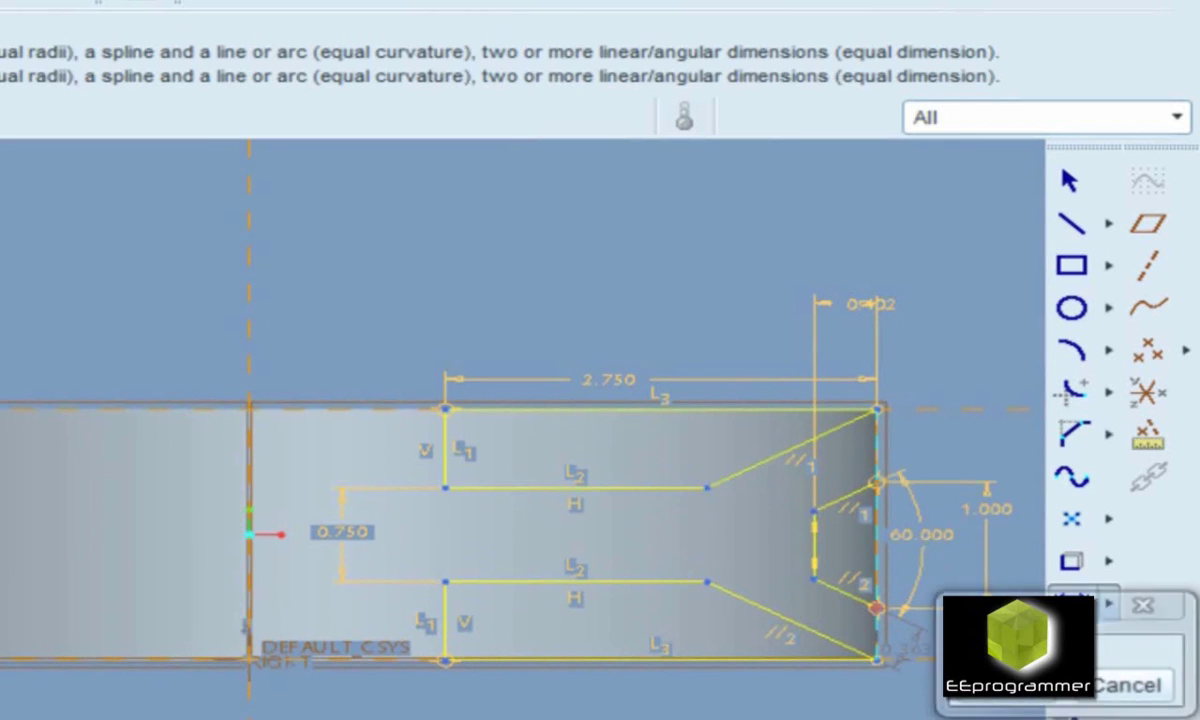
pyautogui.click(1120, 688)
pyautogui.middleClick(892, 700)
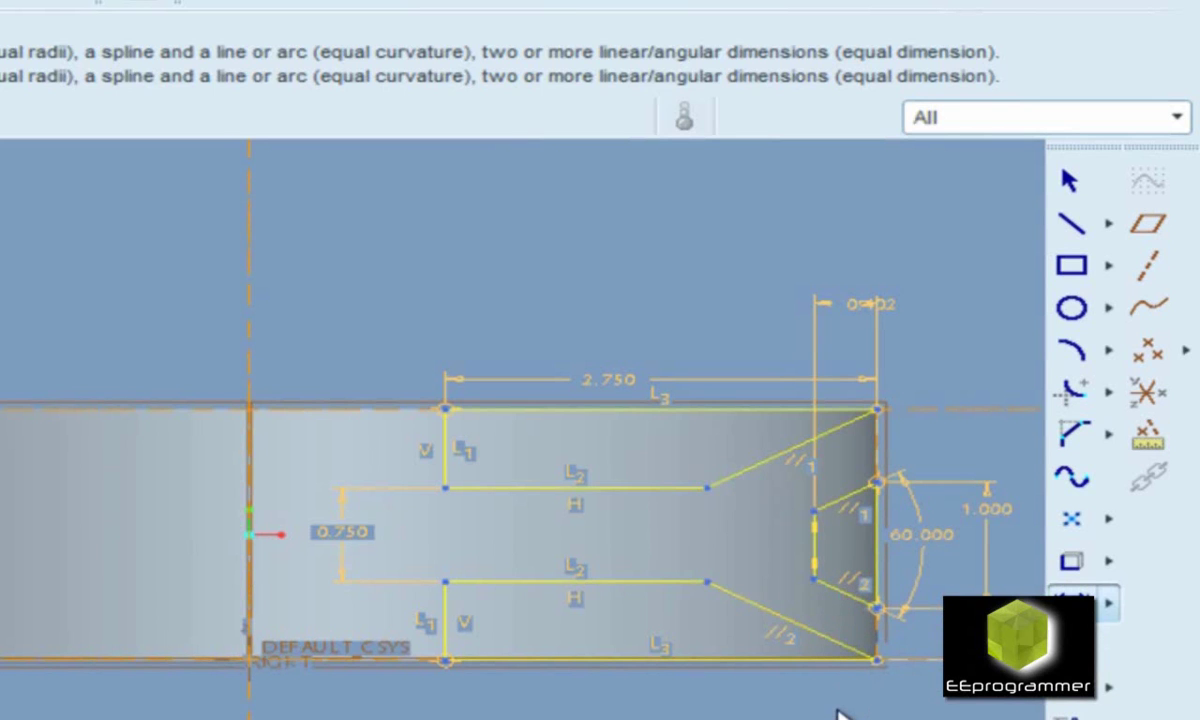
pyautogui.press('Return')
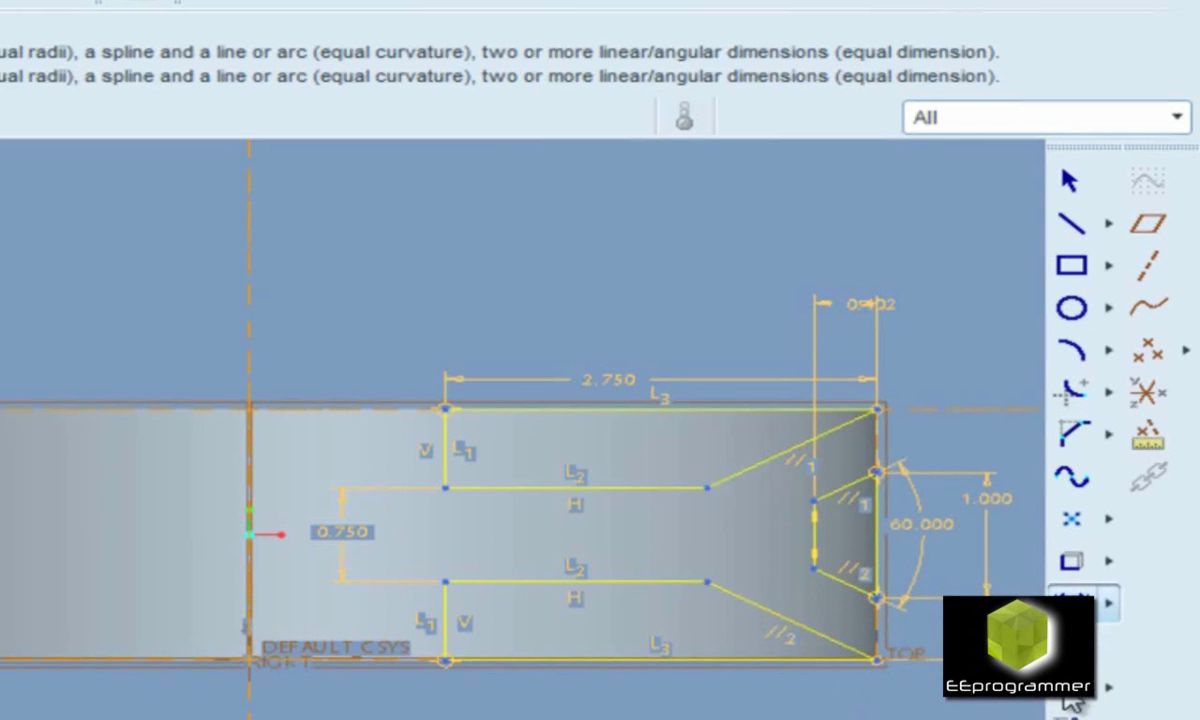
# Add the RIGHT plane as a sketch reference and draw a vertical centerline along it through the disc's centre
pyautogui.click(1068, 692)
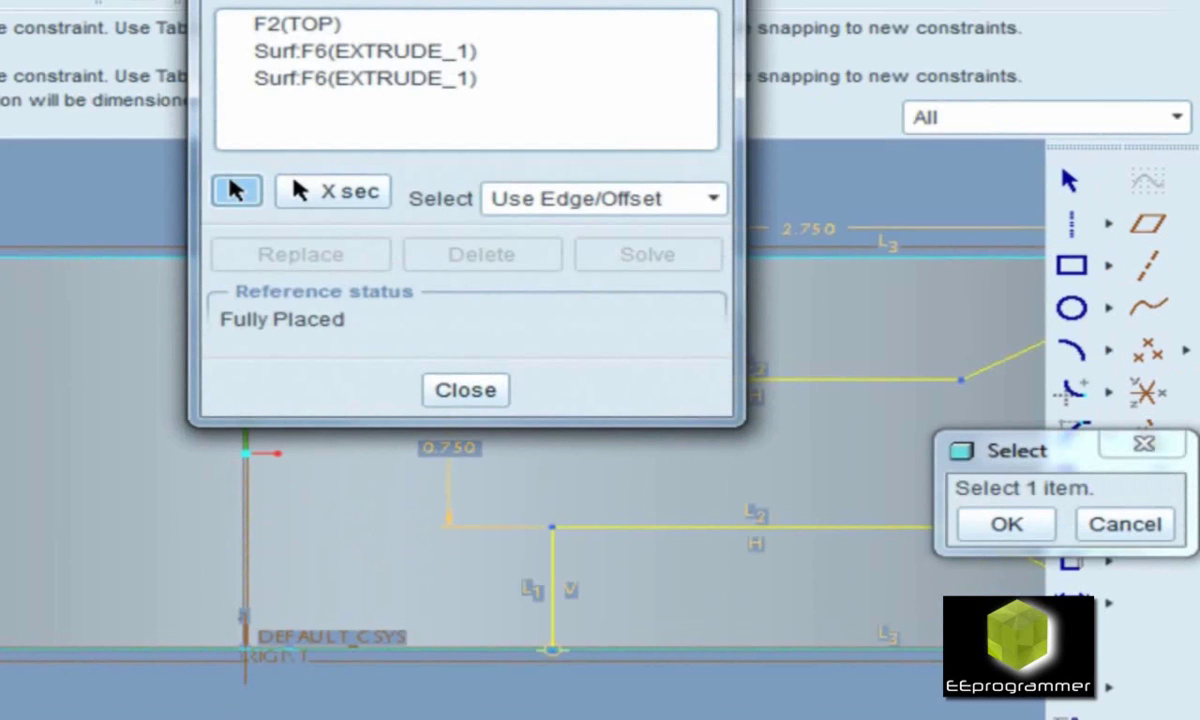
pyautogui.moveTo(600, 2); pyautogui.dragTo(822, 719)
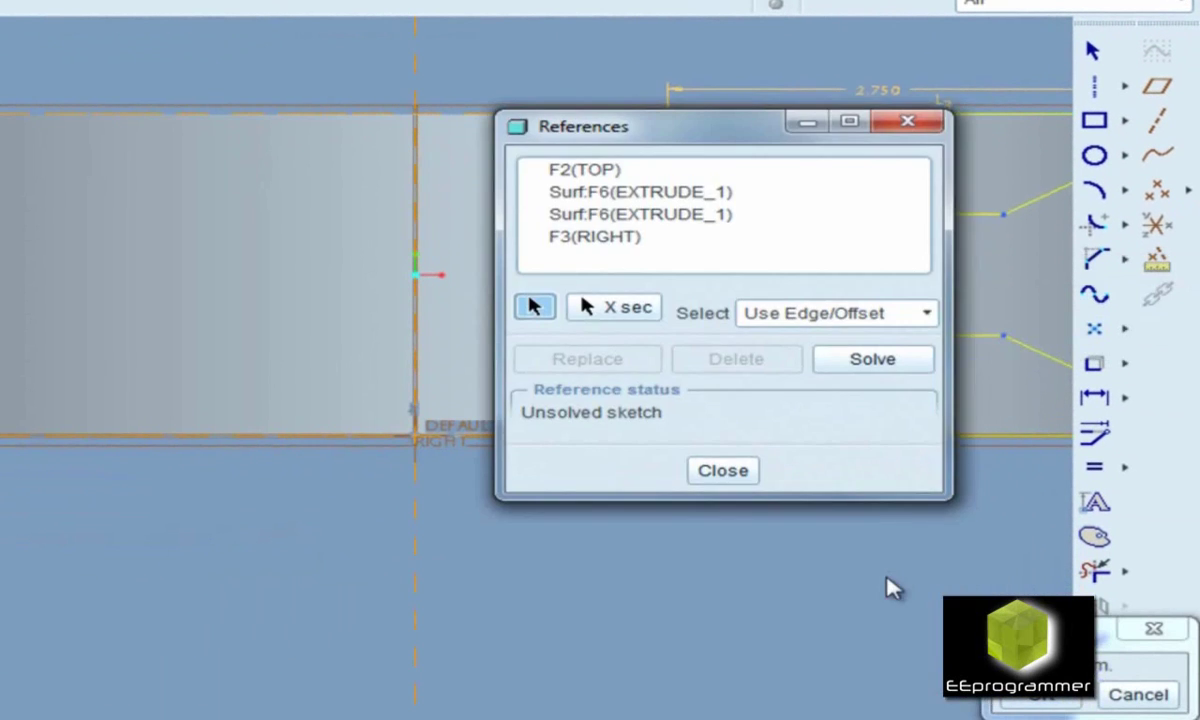
pyautogui.middleClick(886, 578)
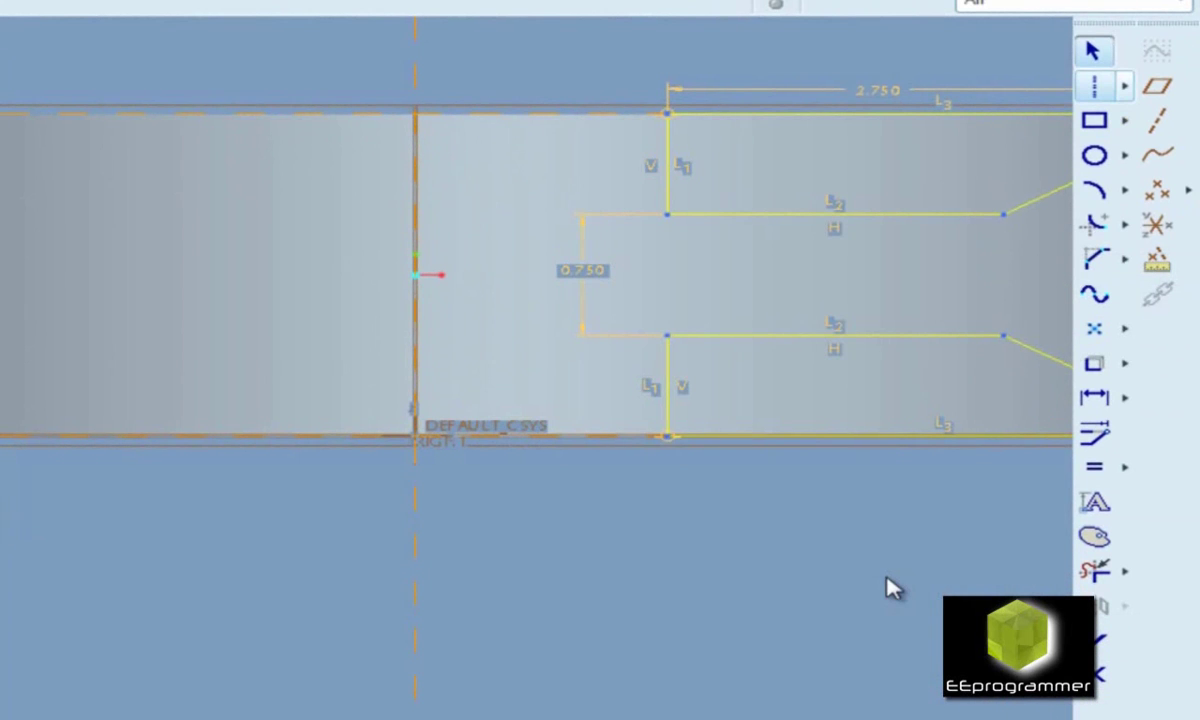
pyautogui.click(415, 532)
pyautogui.click(415, 57)
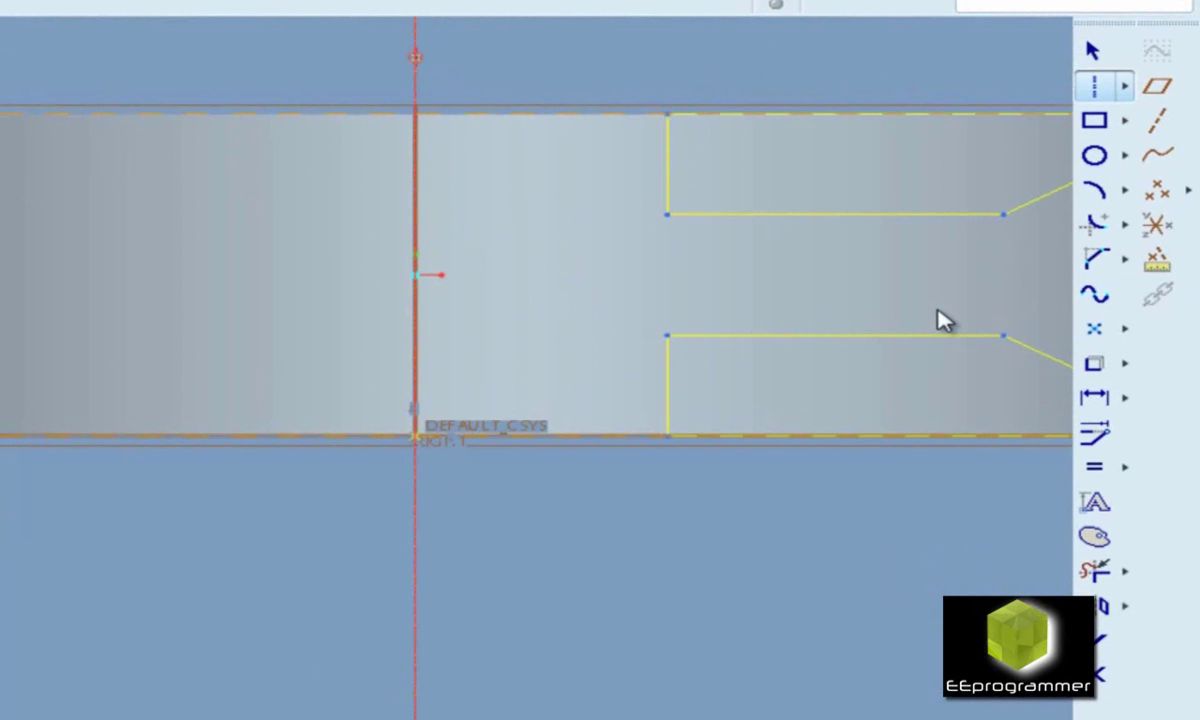
pyautogui.middleClick(913, 290)
pyautogui.middleClick(912, 293)
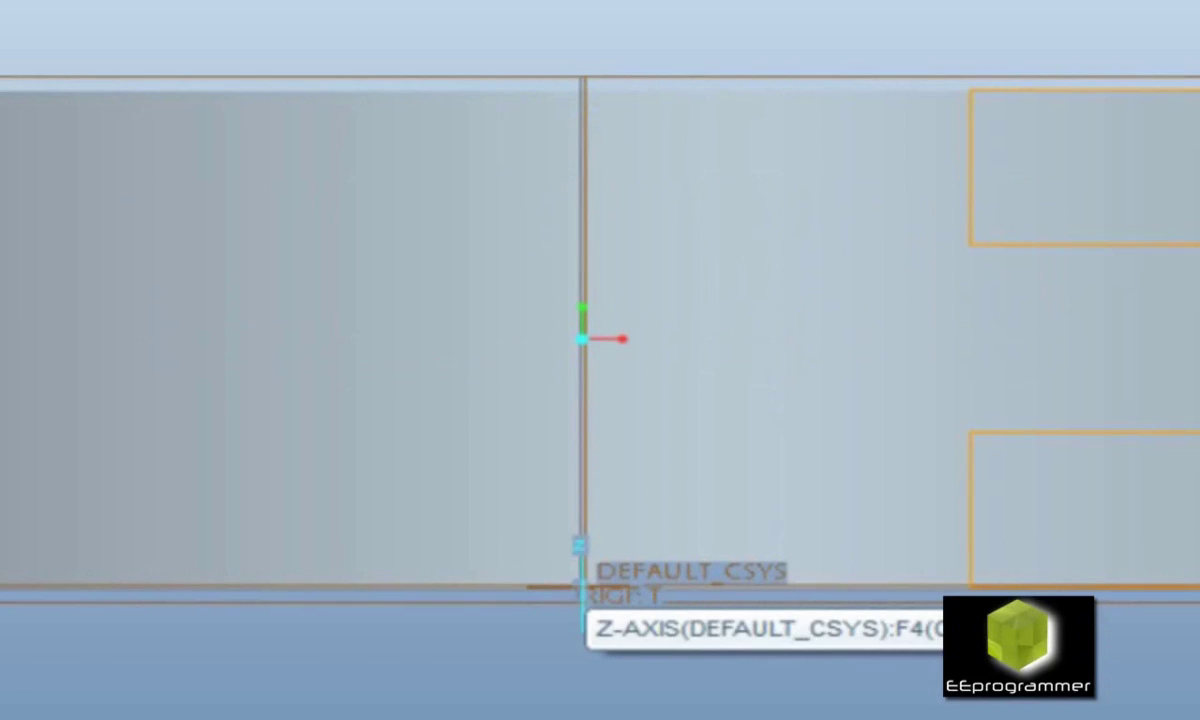
# Revolve the recess and groove profiles 360° about the default coordinate system's Z-axis as a material-removing cut
pyautogui.click(582, 600)
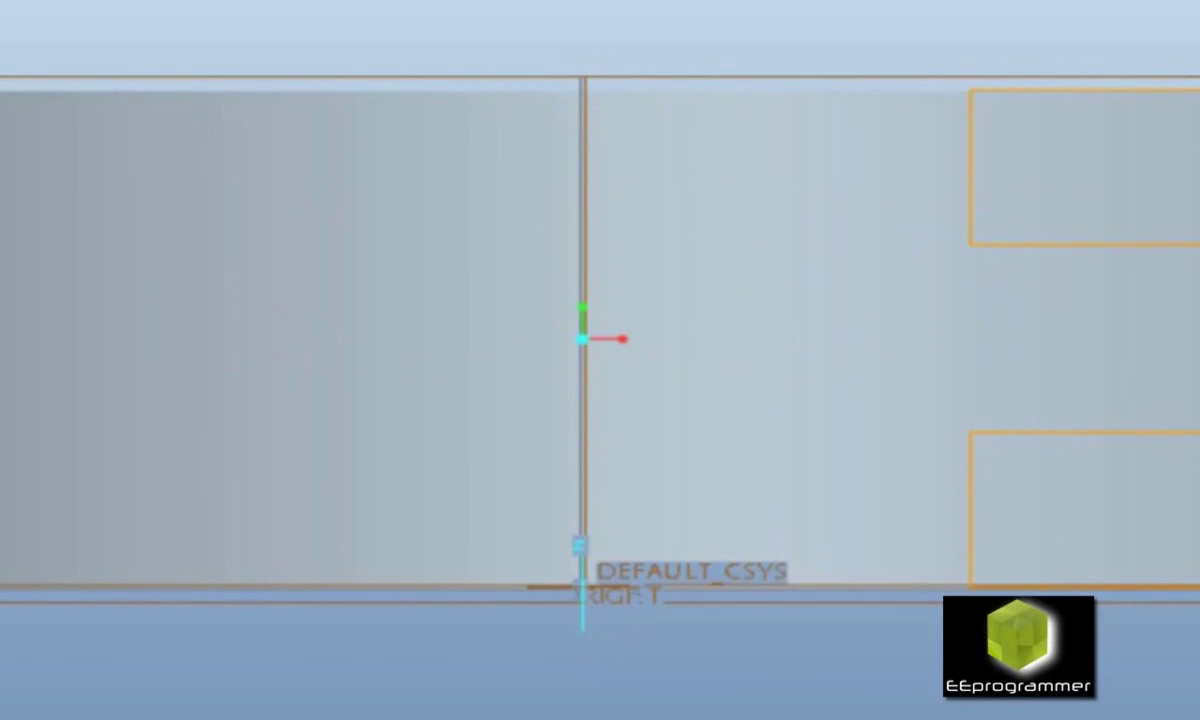
pyautogui.scroll(5, 582, 626)
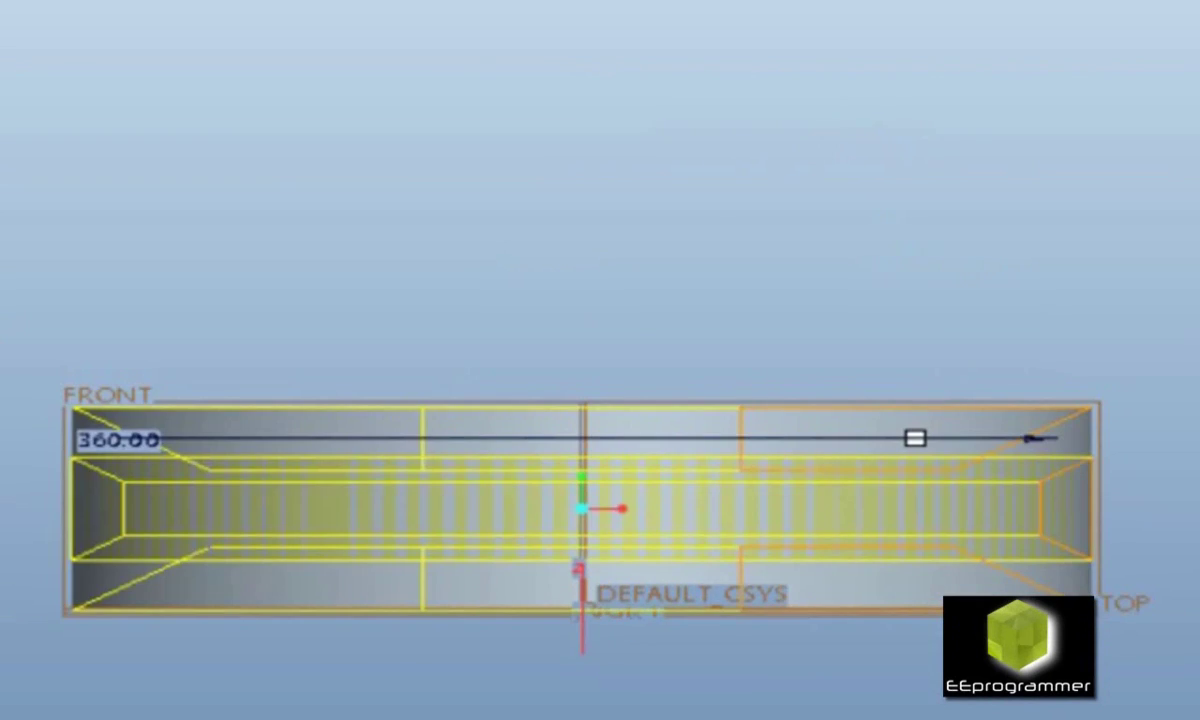
pyautogui.moveTo(582, 626); pyautogui.dragTo(612, 600, button='middle')
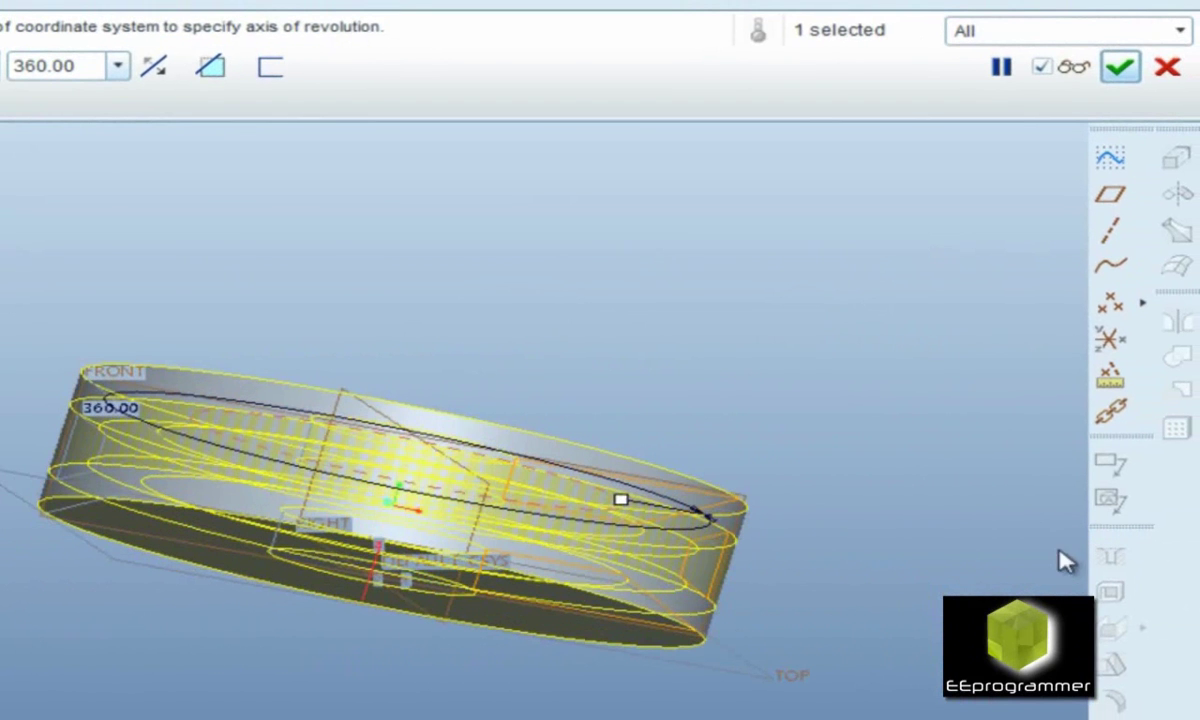
pyautogui.click(211, 67)
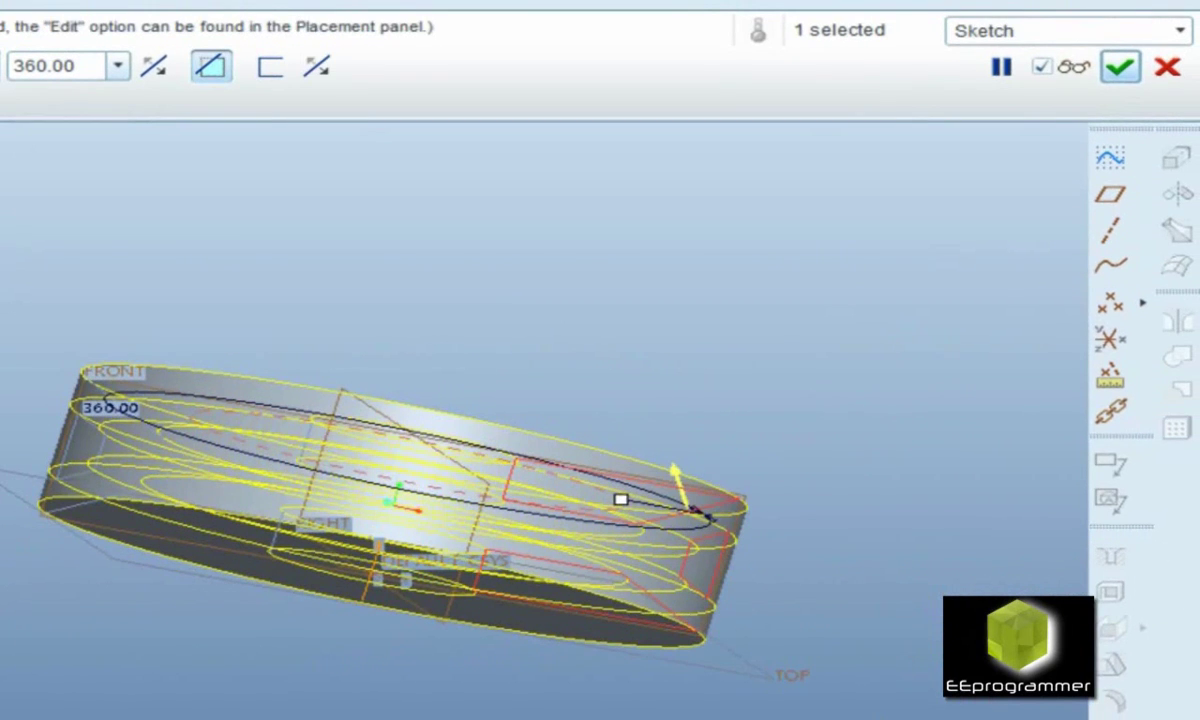
pyautogui.click(1120, 66)
pyautogui.moveTo(820, 261); pyautogui.dragTo(820, 261, button='middle')
pyautogui.click(820, 261)
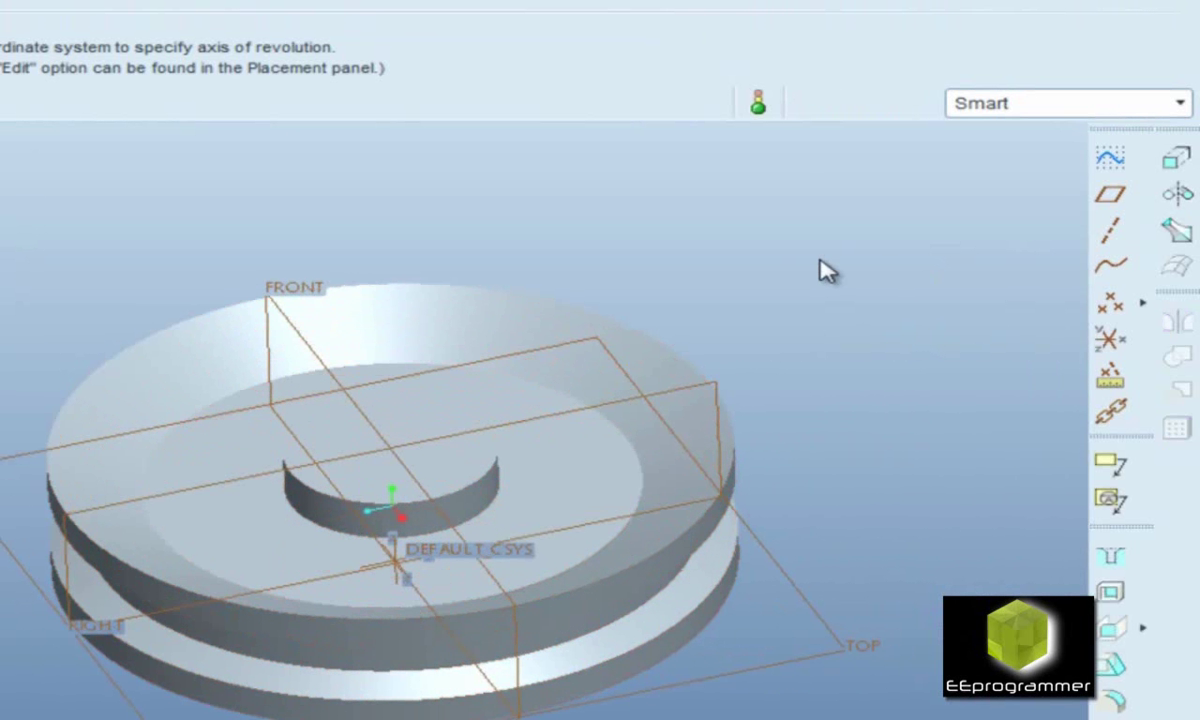
# Start a sketch on the flat floor of the pulley's recess and add the FRONT plane as a second reference
pyautogui.moveTo(731, 221); pyautogui.dragTo(597, 155, button='middle')
pyautogui.hotkey('ctrl', 'd')
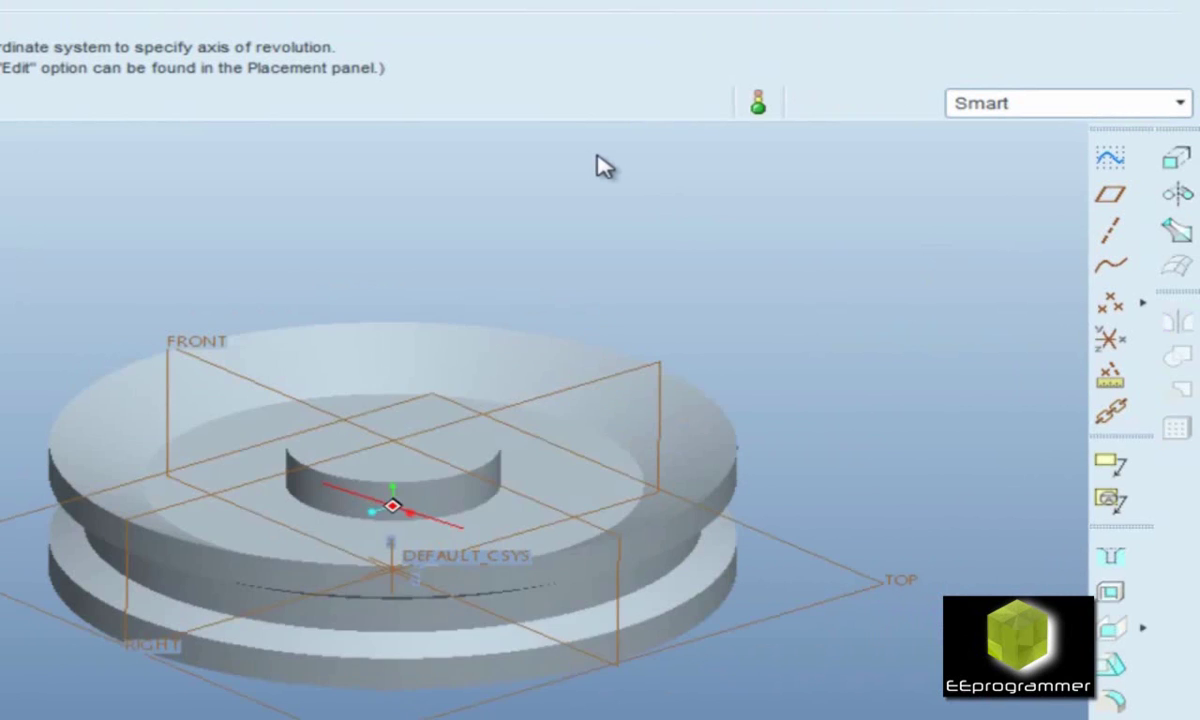
pyautogui.moveTo(597, 155); pyautogui.dragTo(597, 155, button='middle')
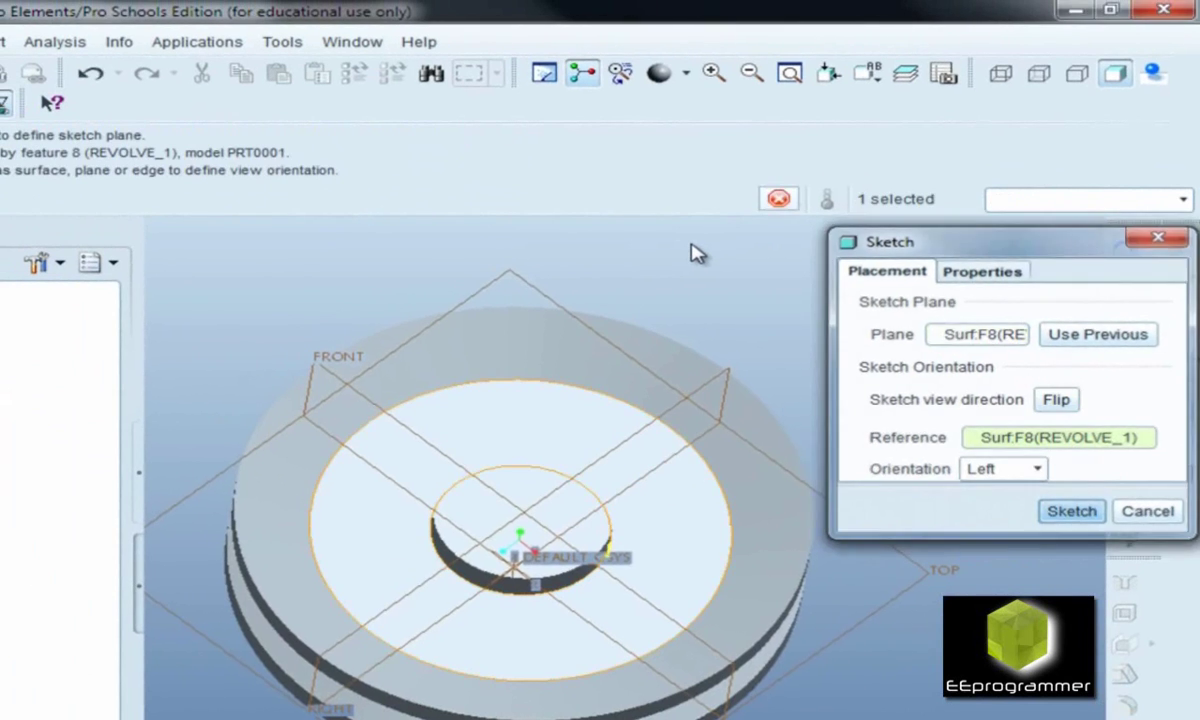
pyautogui.middleClick(691, 244)
pyautogui.middleClick(691, 244)
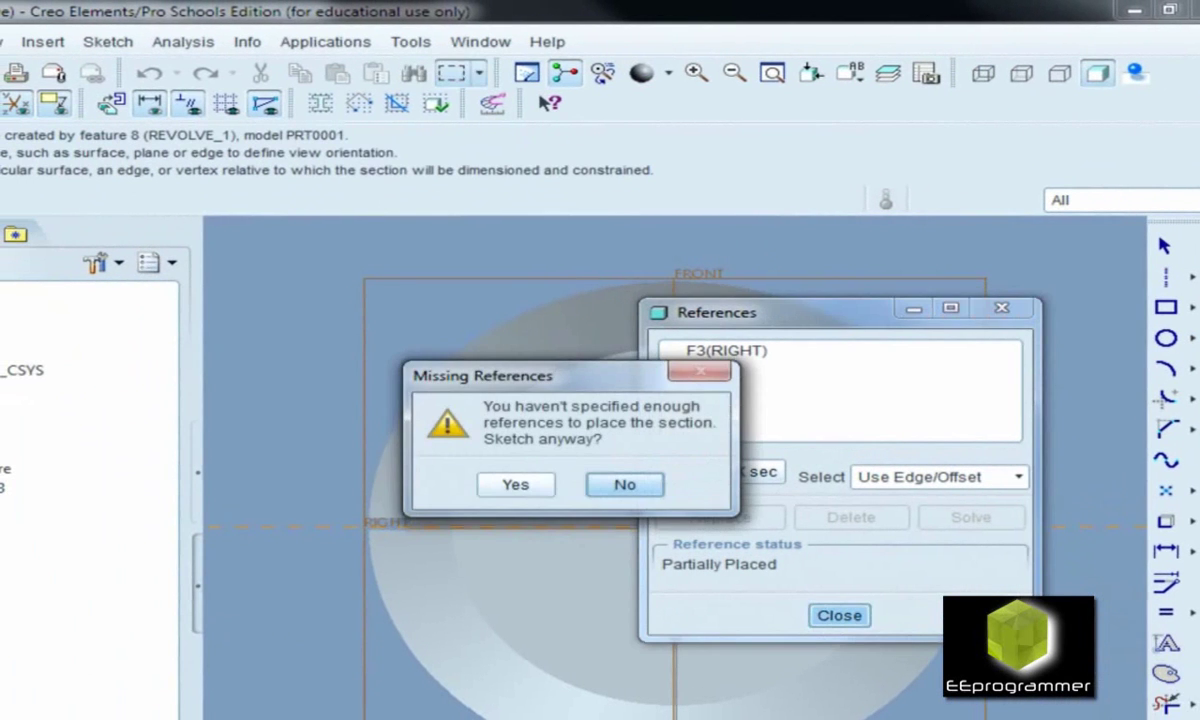
pyautogui.press('Return')
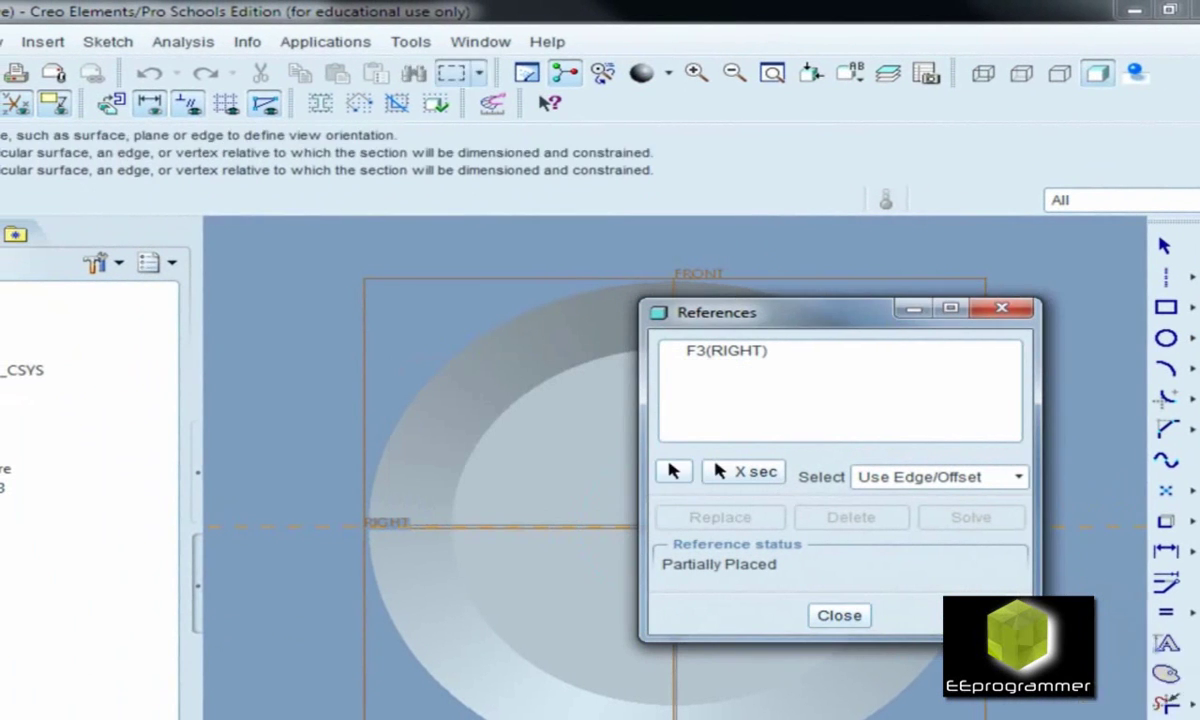
pyautogui.click(839, 615)
pyautogui.click(516, 484)
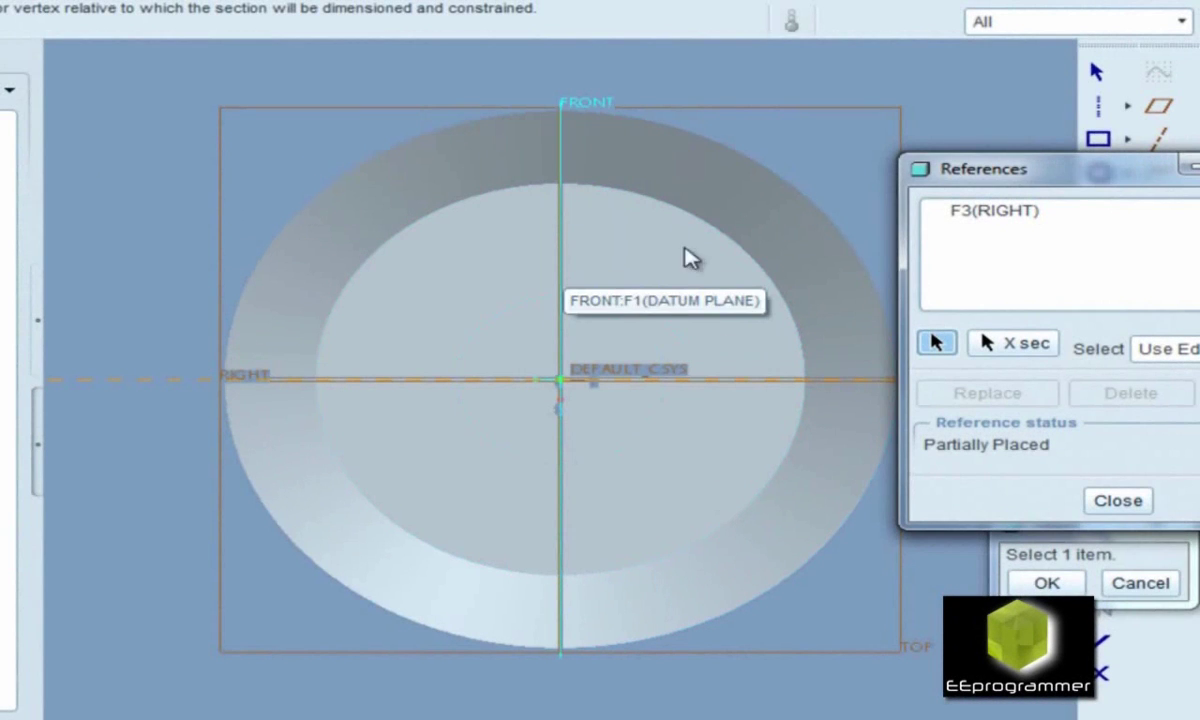
pyautogui.click(561, 282)
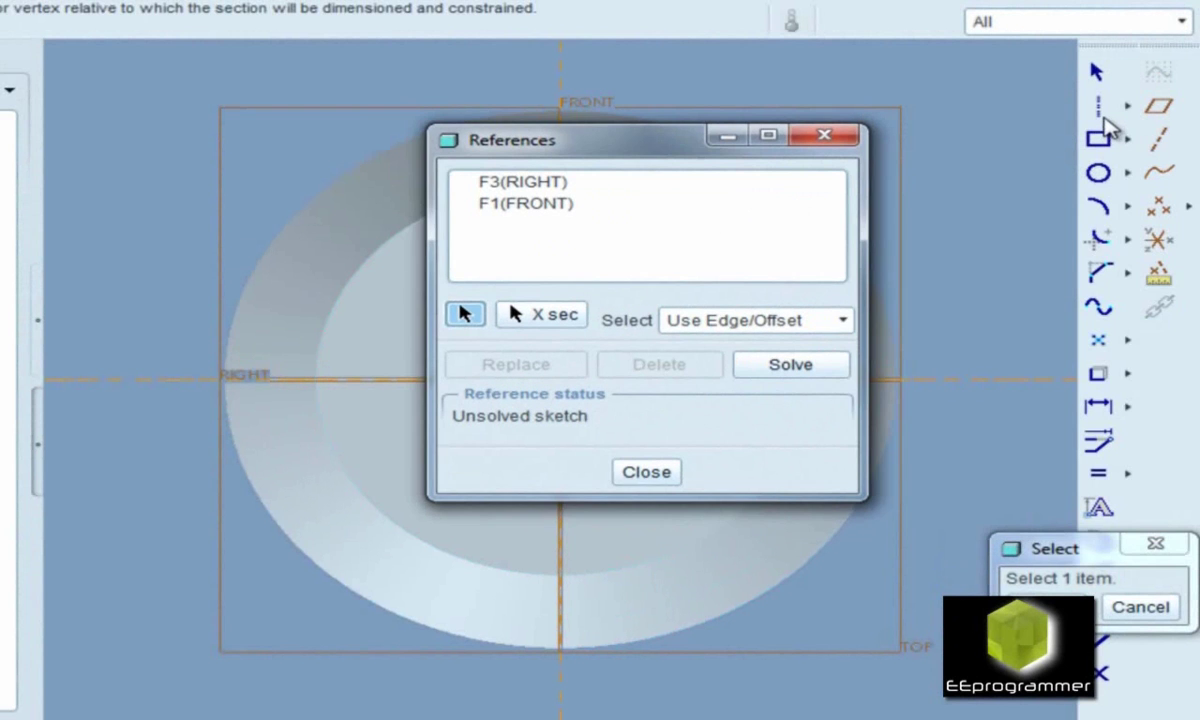
pyautogui.click(646, 471)
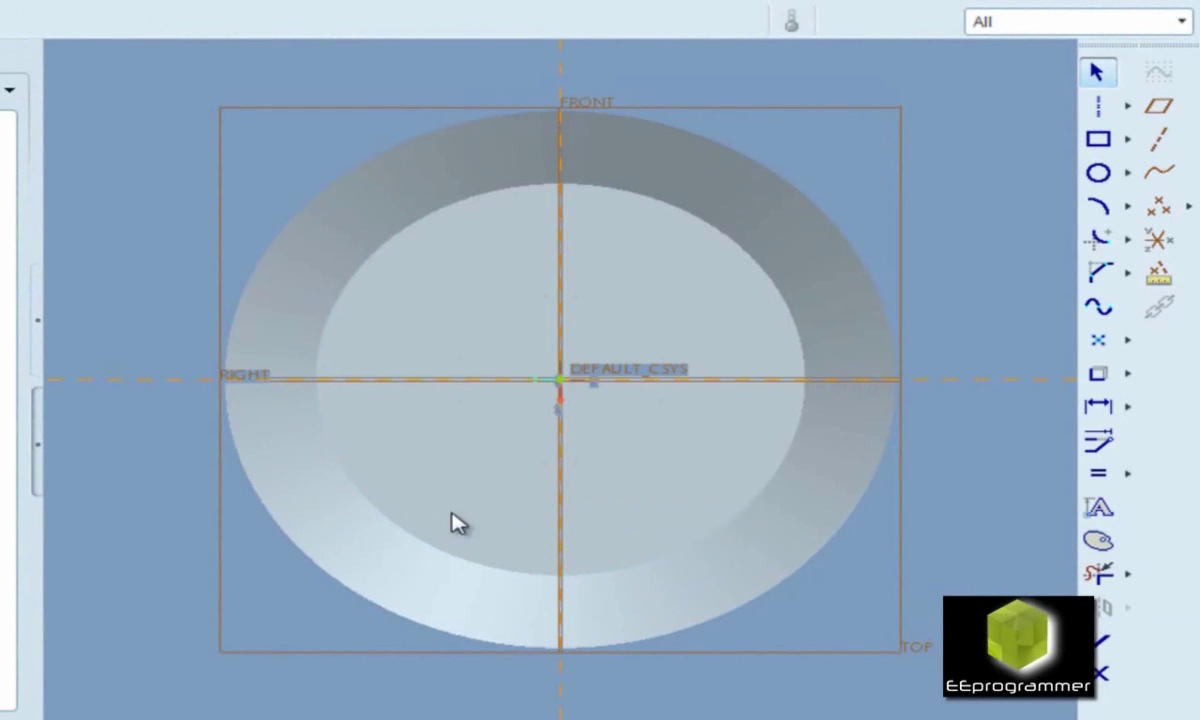
# Sketch a circle centred on the vertical reference above the hub and set its diameter to 1
pyautogui.click(1098, 172)
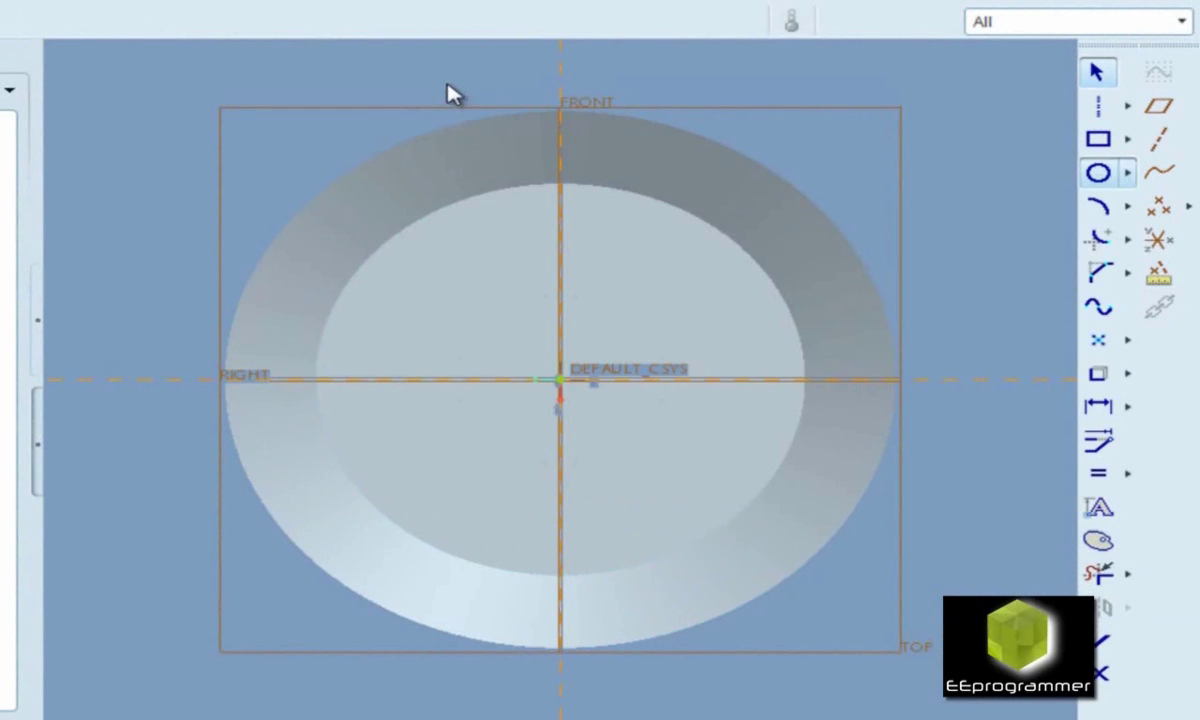
pyautogui.click(560, 262)
pyautogui.click(588, 236)
pyautogui.click(1098, 72)
pyautogui.click(475, 229)
pyautogui.doubleClick(475, 229)
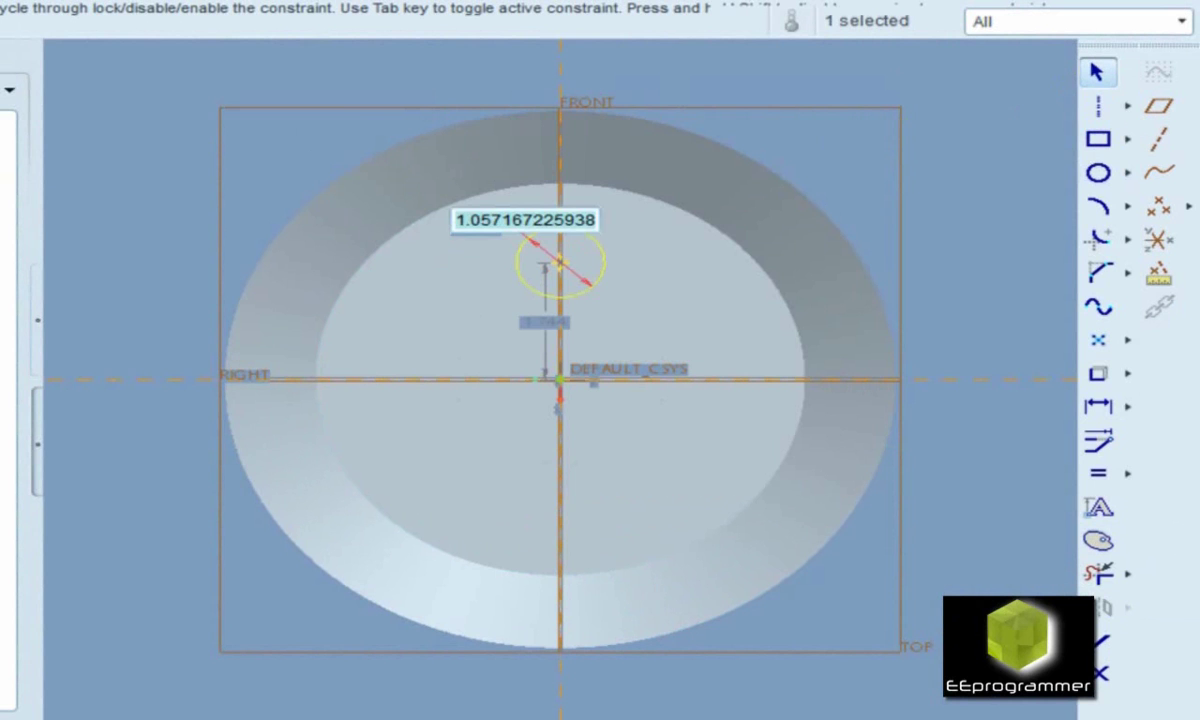
pyautogui.write('1')
pyautogui.press('Return')
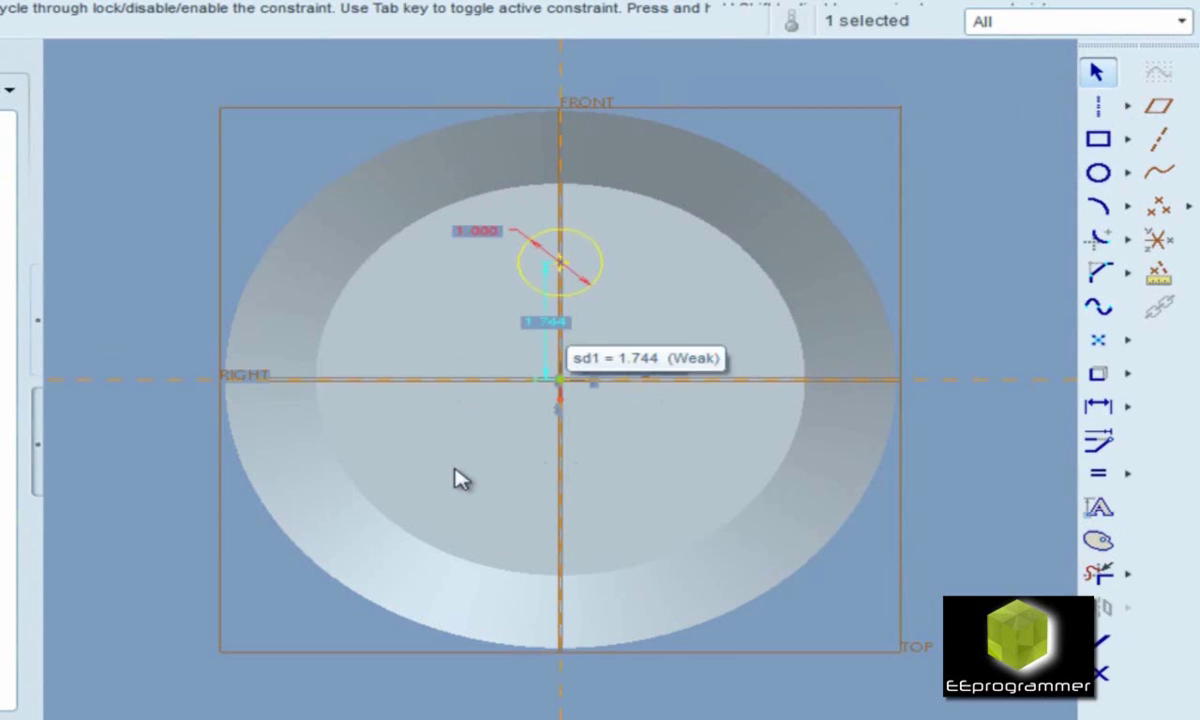
# Set the distance from the circle's centre to the horizontal reference to 2.125 and finish the sketch
pyautogui.doubleClick(546, 322)
pyautogui.write('4.25')
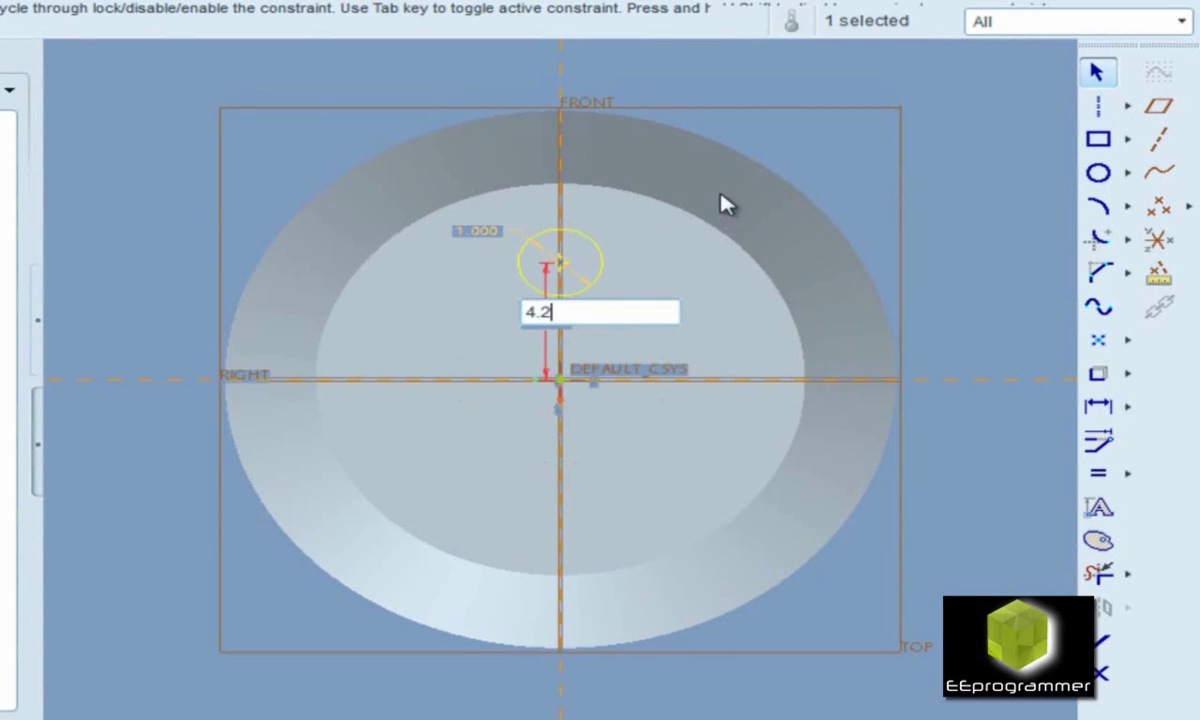
pyautogui.press('Return')
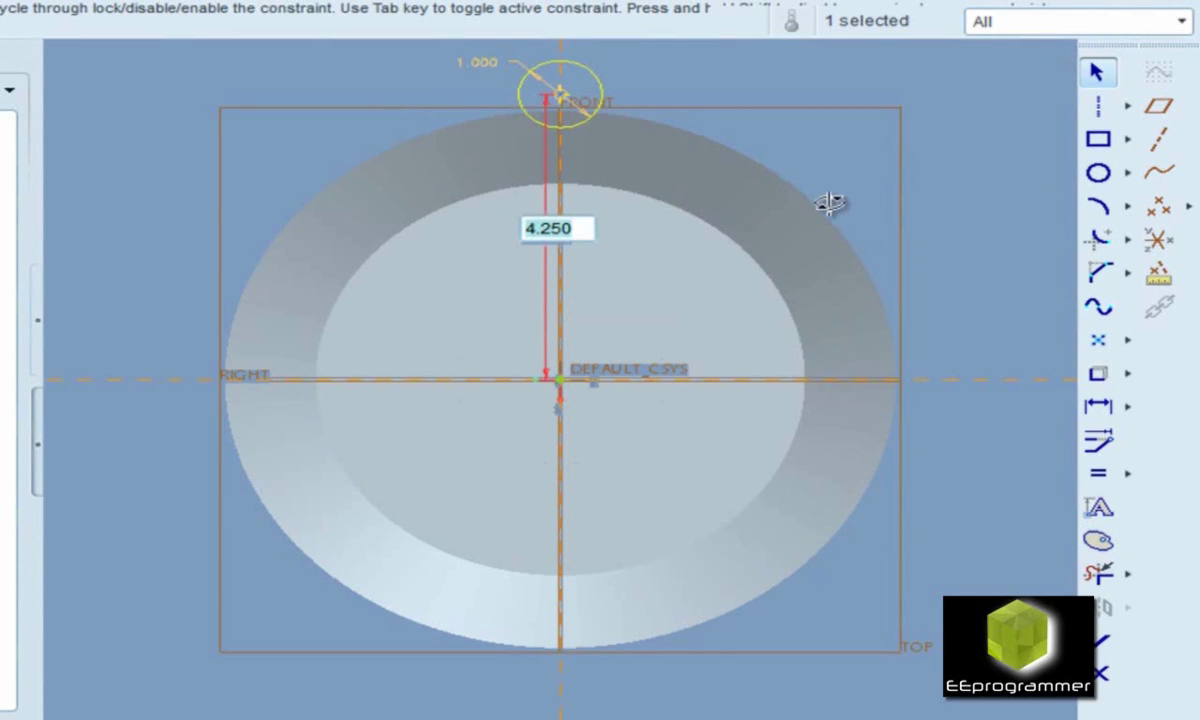
pyautogui.write('2.125')
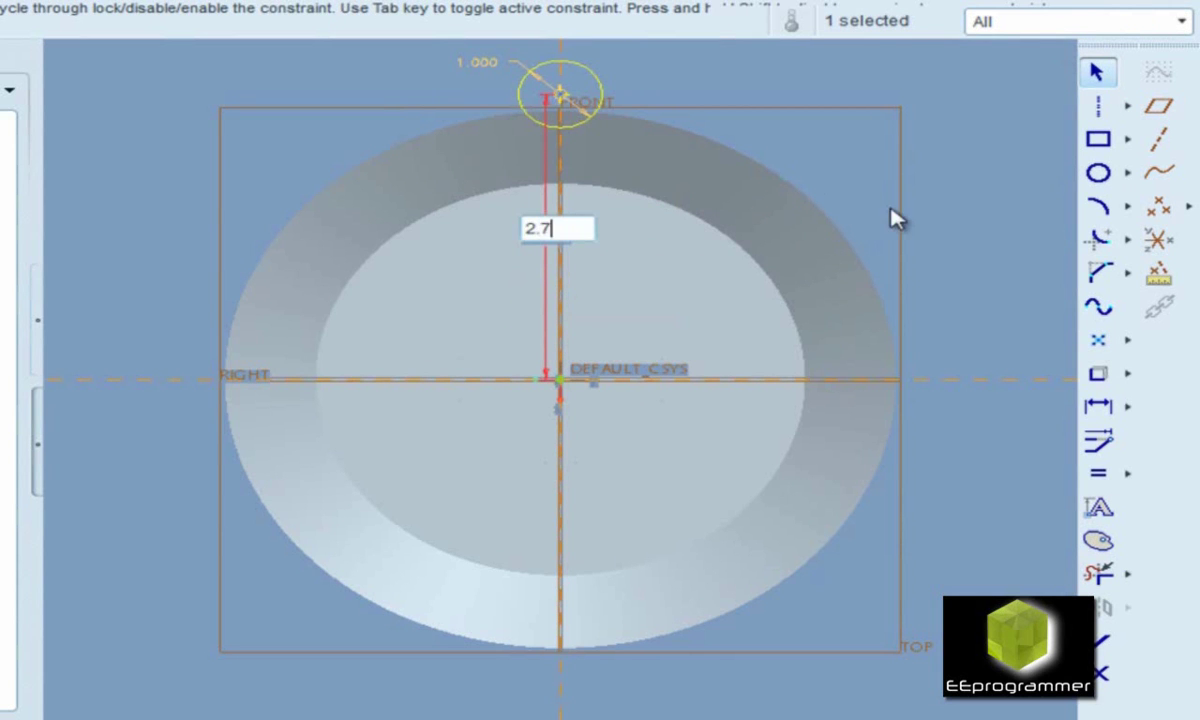
pyautogui.press('Return')
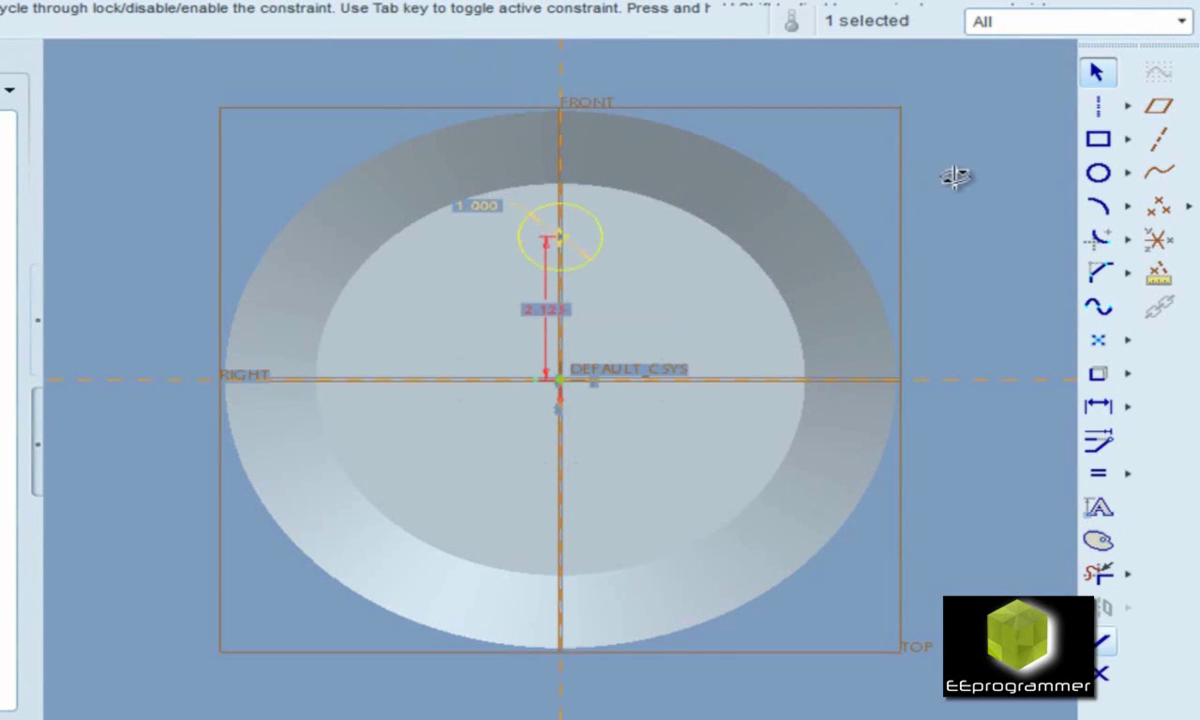
pyautogui.hotkey('ctrl', 'Return')
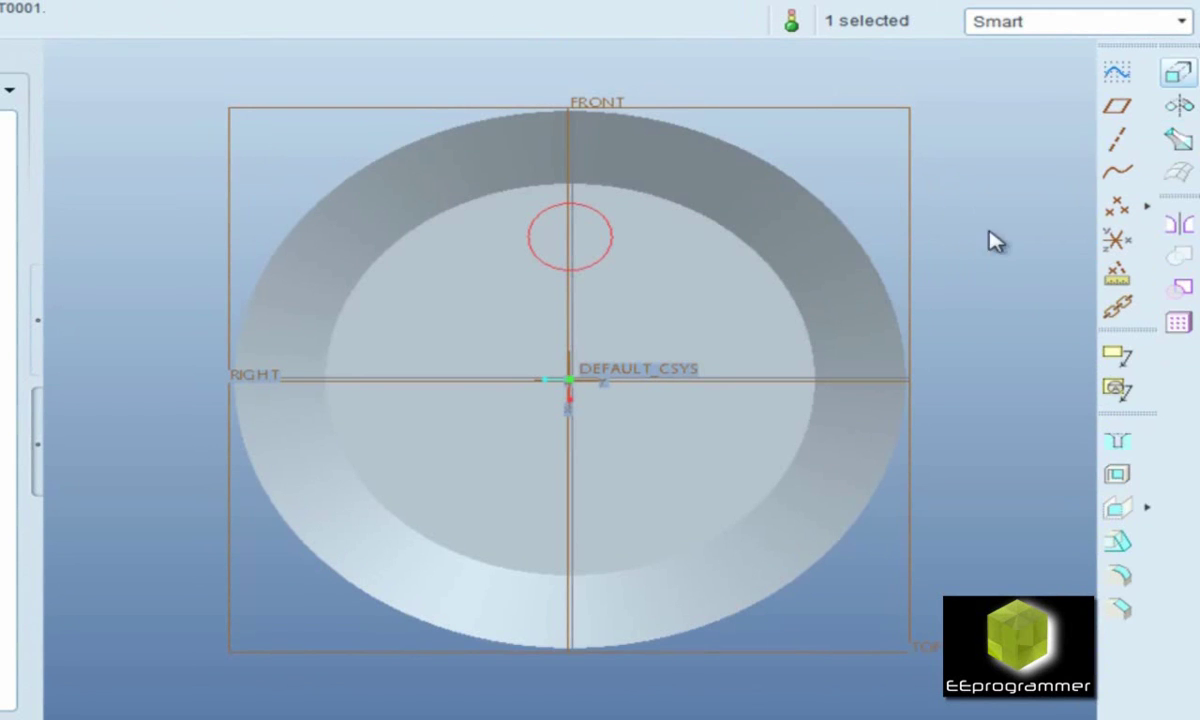
# Extrude the sketched circle as a cut to make a hole in the recess floor
pyautogui.click(1176, 73)
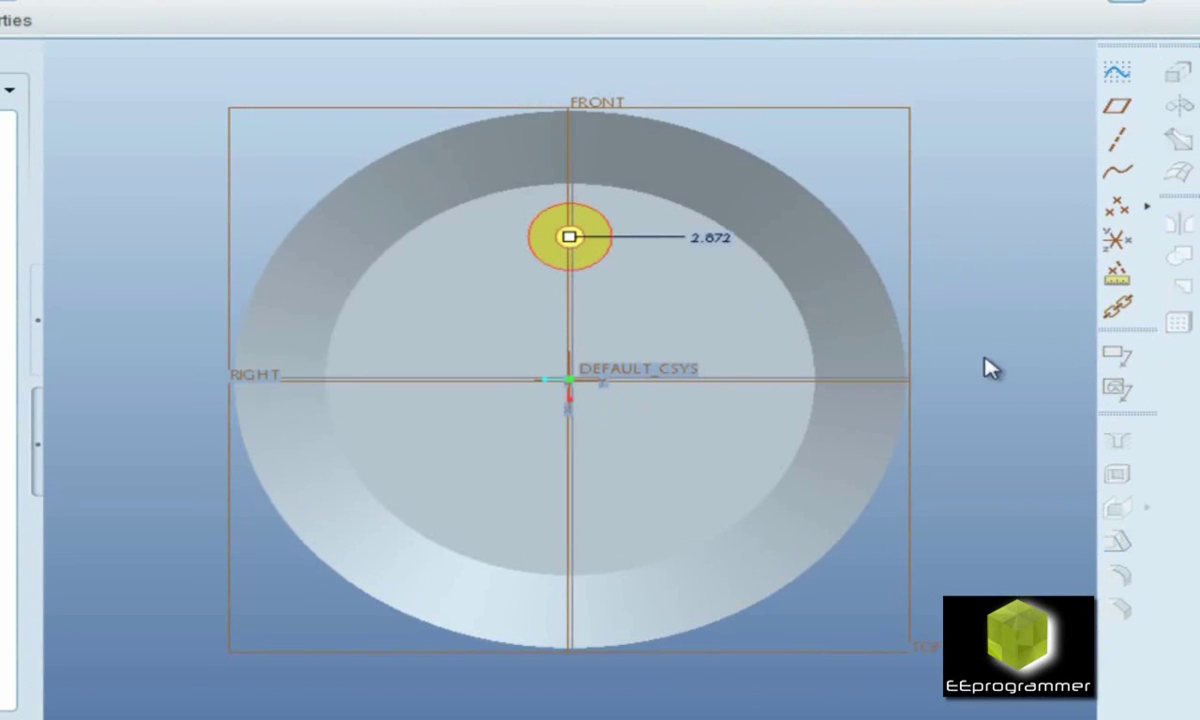
pyautogui.moveTo(725, 475); pyautogui.dragTo(725, 474, button='middle')
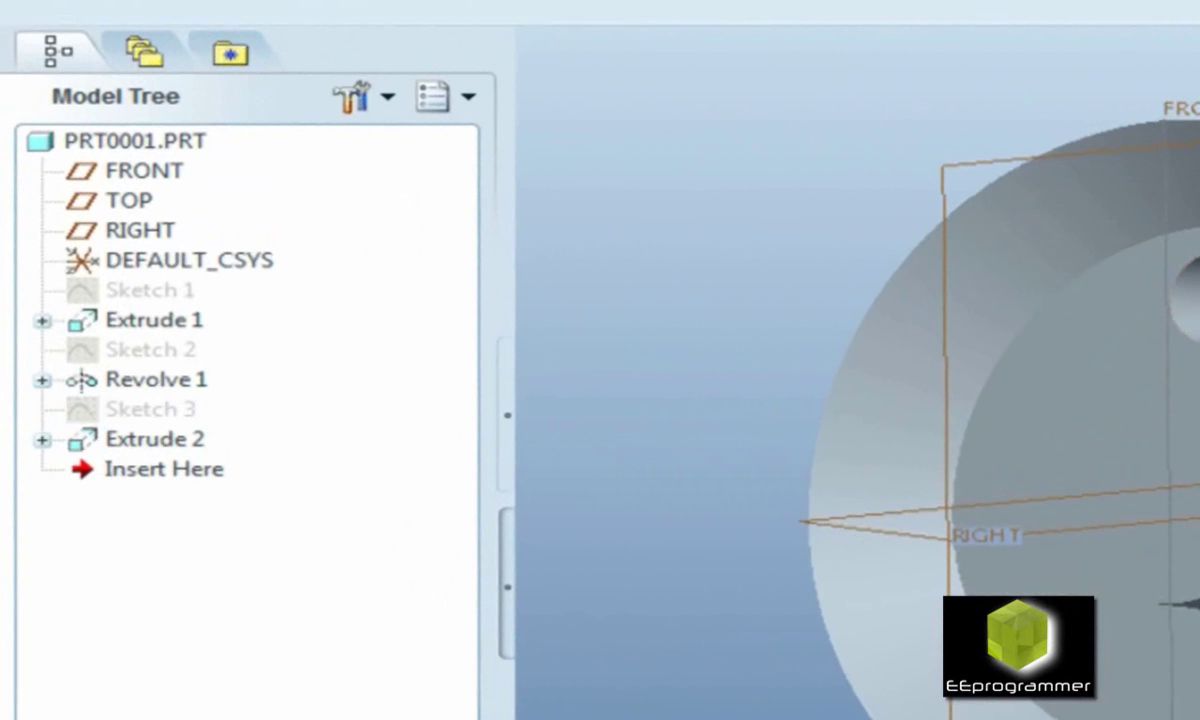
pyautogui.moveTo(1150, 420); pyautogui.dragTo(1090, 420, button='middle')
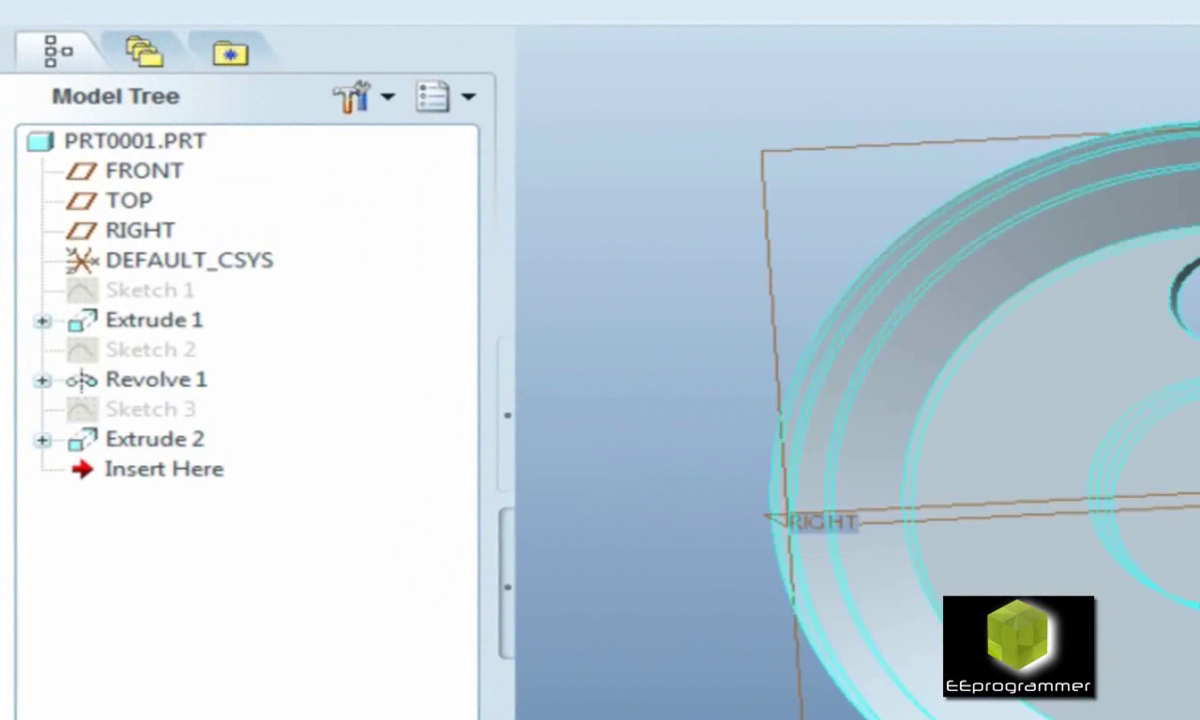
# Start a pattern of the hole extrusion and set the pattern type to Axis
pyautogui.rightClick(150, 439)
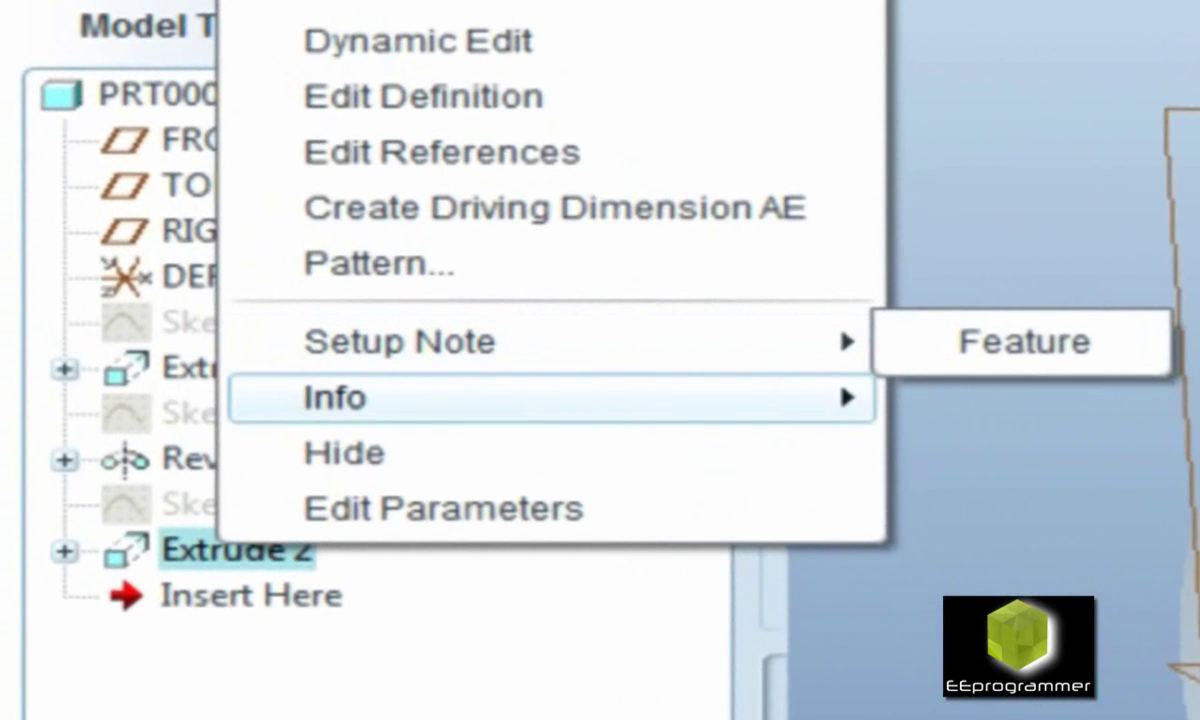
pyautogui.moveTo(543, 345)
pyautogui.click(380, 265)
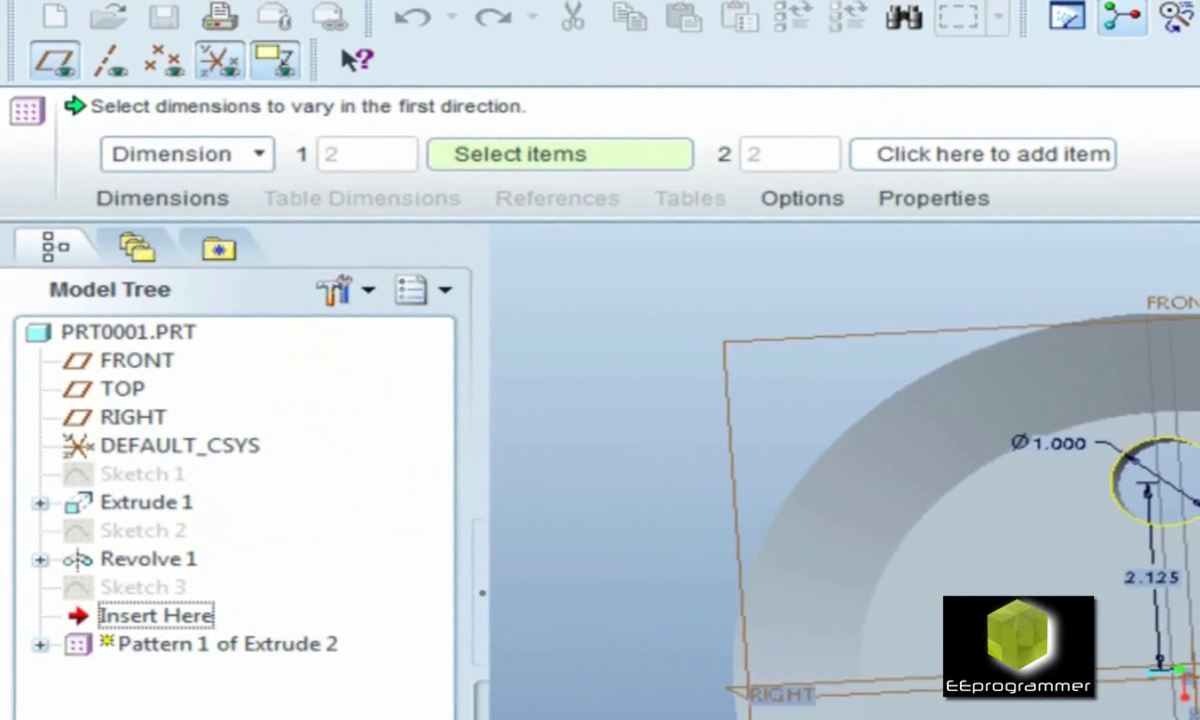
pyautogui.press('Tab')
pyautogui.hotkey('alt', 'Down')
pyautogui.press('Escape')
pyautogui.hotkey('alt', 'Down')
pyautogui.press('Down')
pyautogui.press('Down')
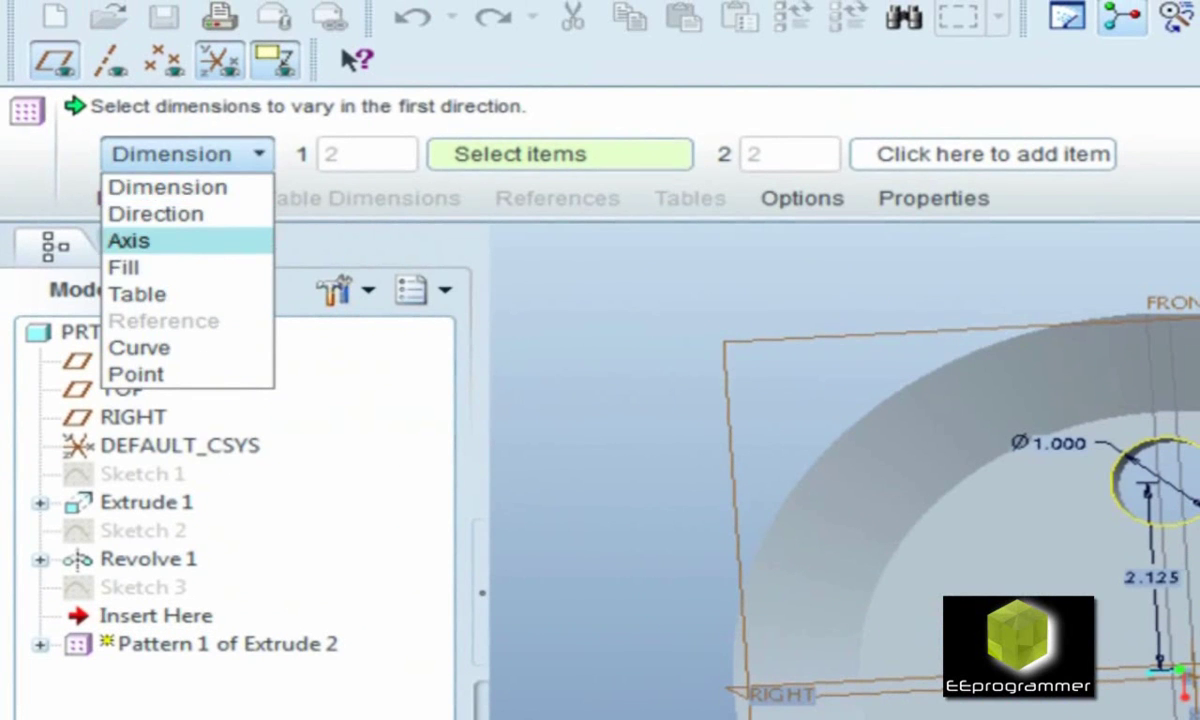
pyautogui.press('Return')
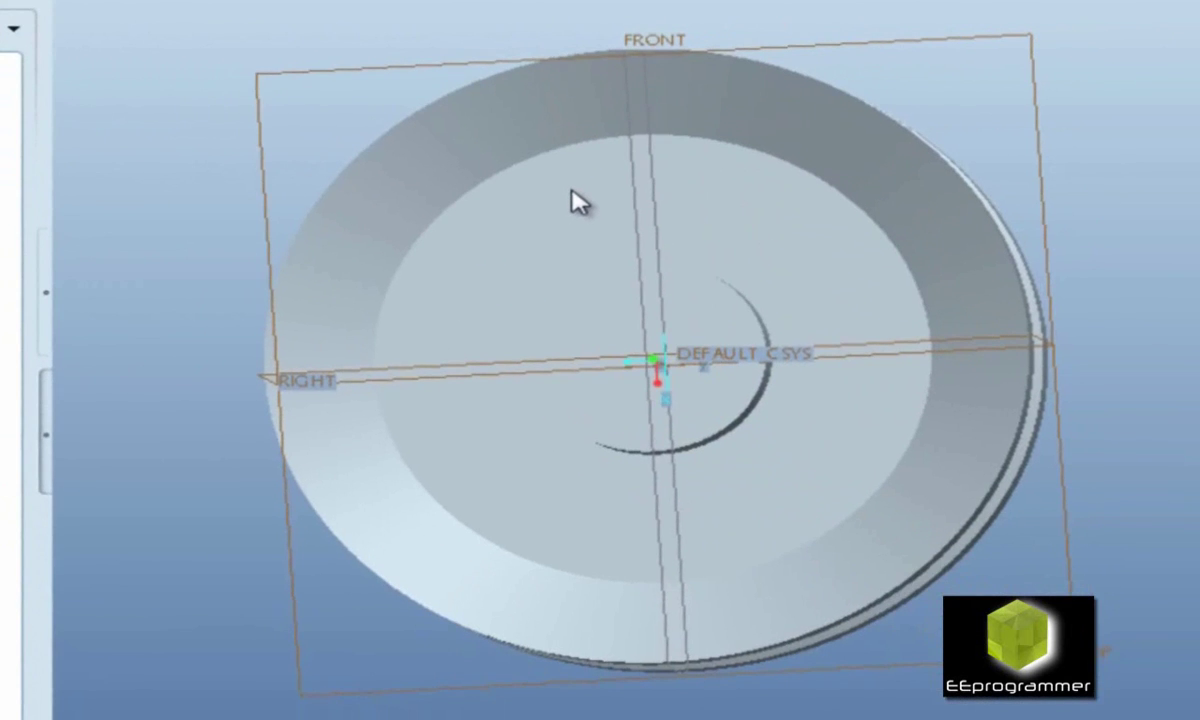
# Pick the default coordinate system's axis through the wheel's centre as the centre of the hole pattern
pyautogui.moveTo(572, 191); pyautogui.dragTo(571, 190, button='middle')
pyautogui.scroll(-5, 554, 190)
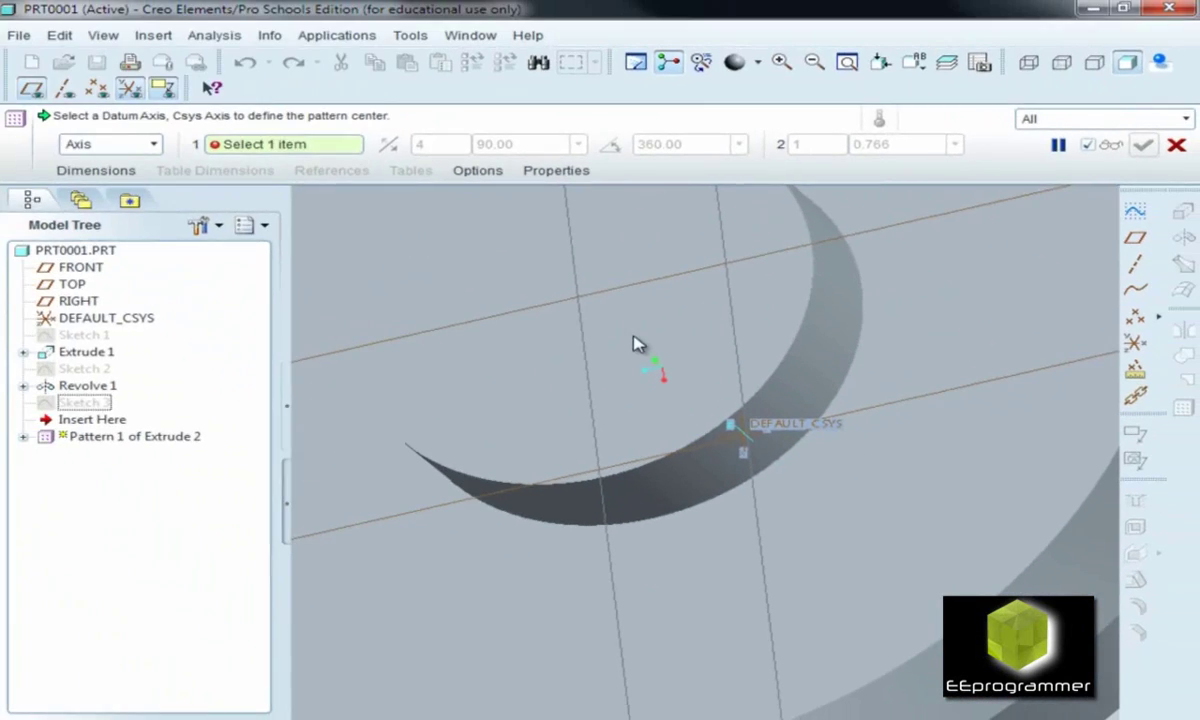
pyautogui.click(692, 319)
pyautogui.scroll(4, 998, 275)
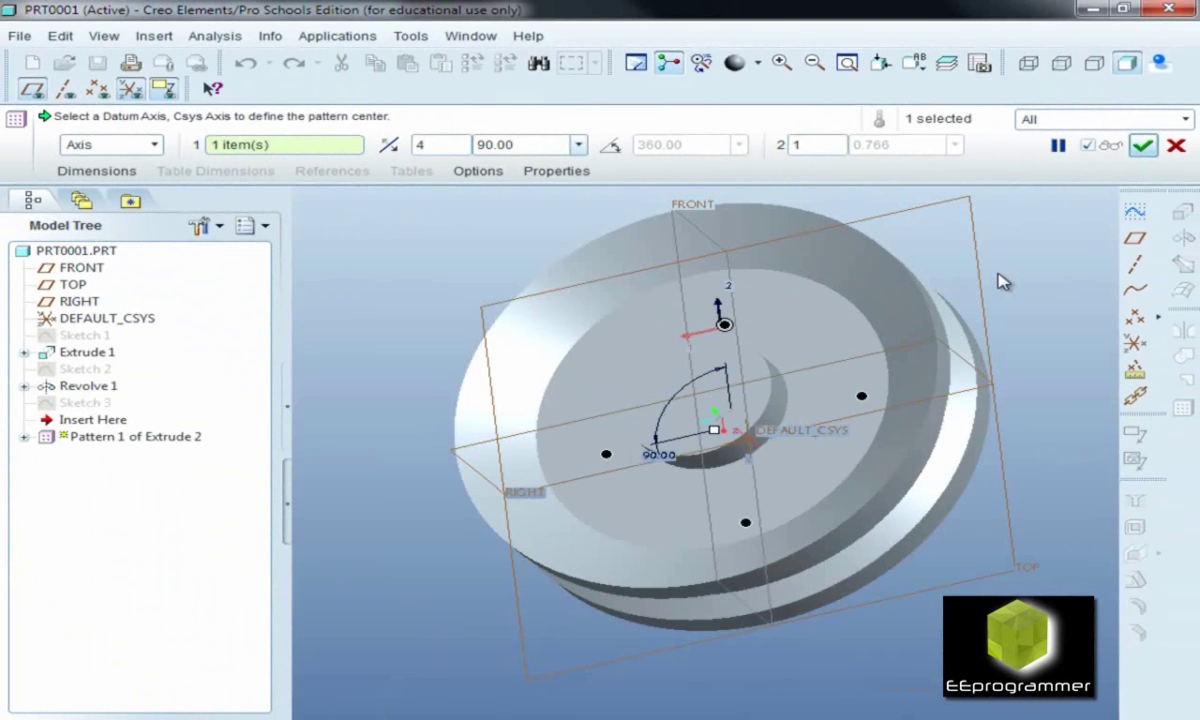
# Set the axis pattern to 6 holes spaced 60 degrees apart and complete the pattern
pyautogui.press('Tab')
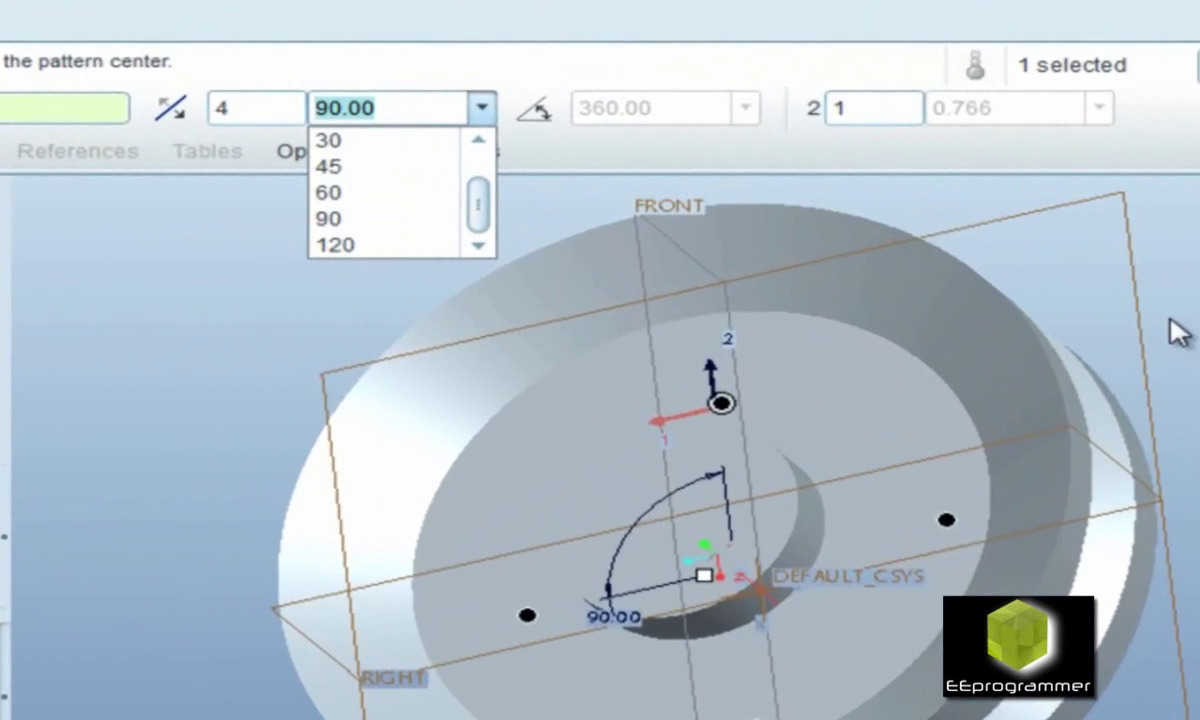
pyautogui.press('Up')
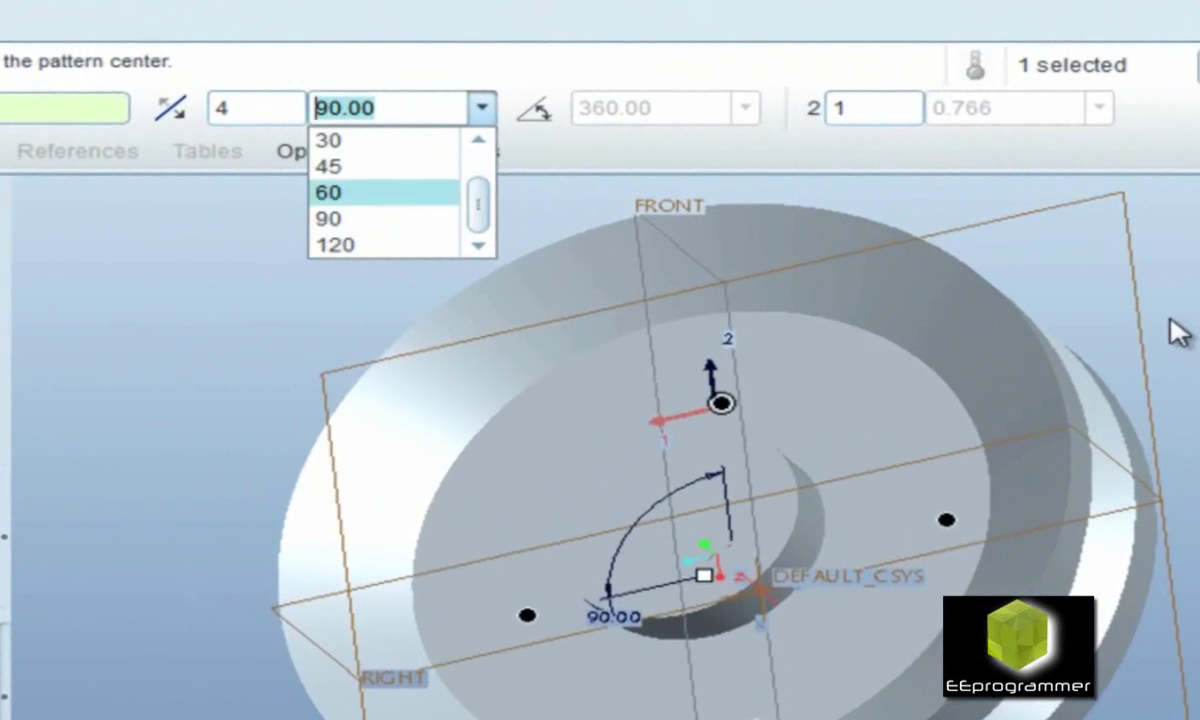
pyautogui.press('Return')
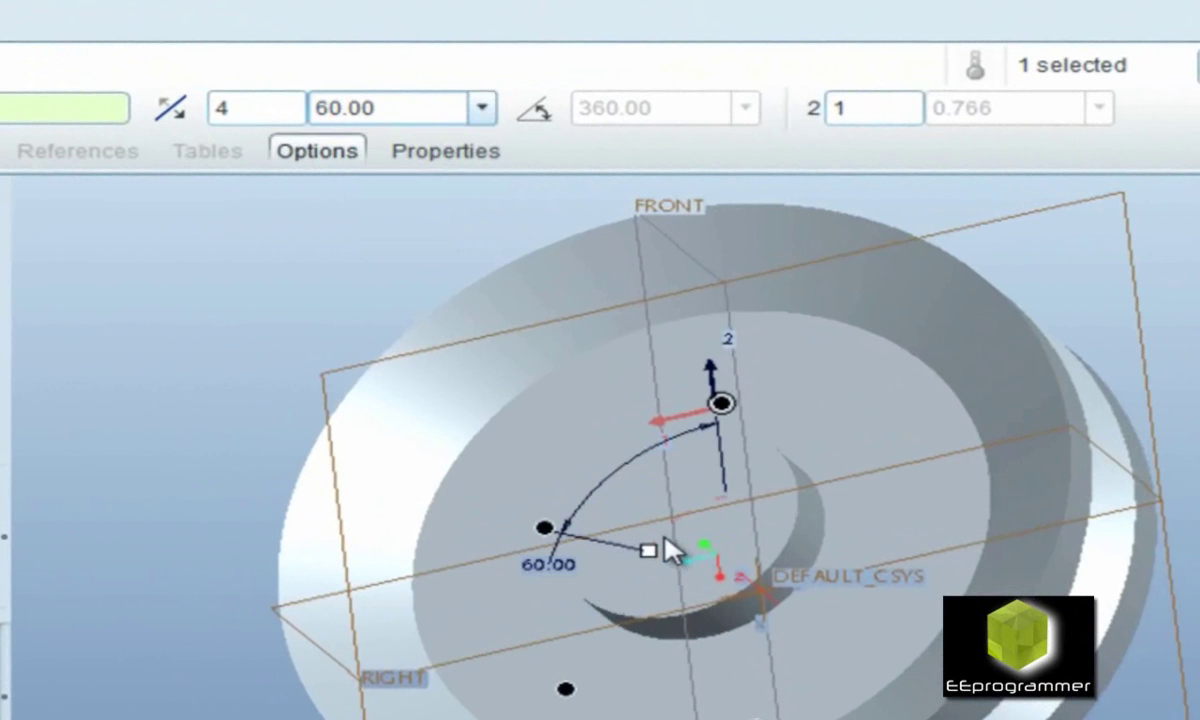
pyautogui.write('6')
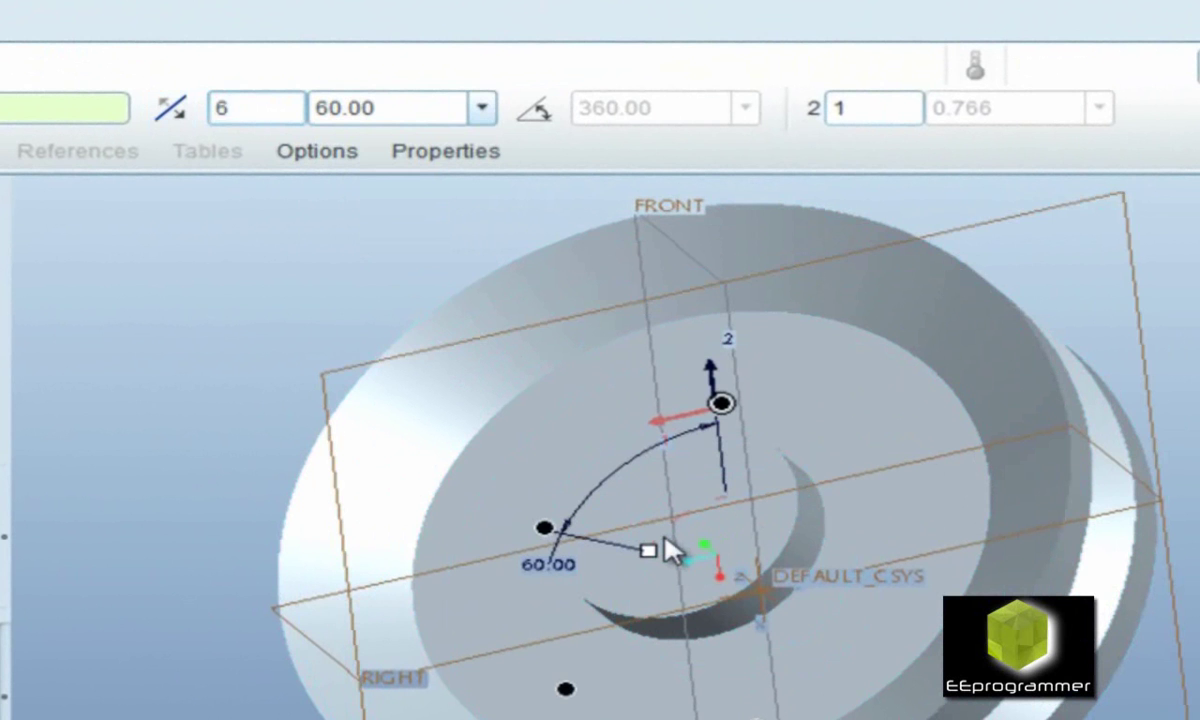
pyautogui.press('Return')
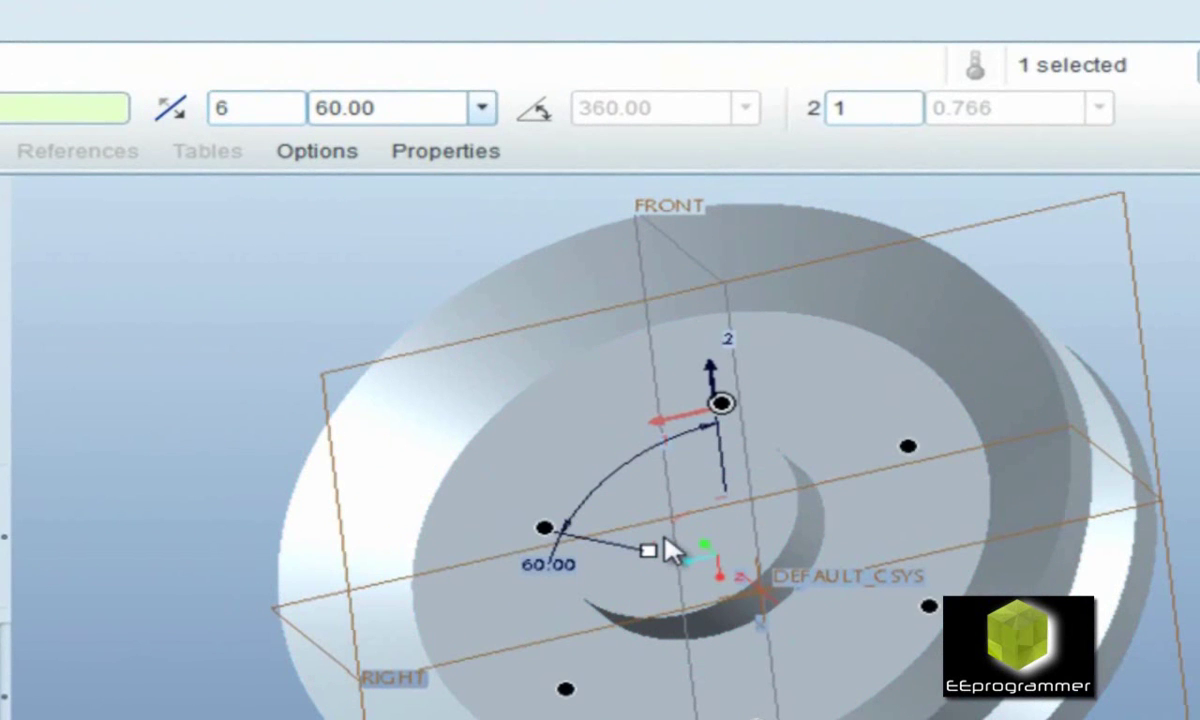
pyautogui.middleClick(665, 540)
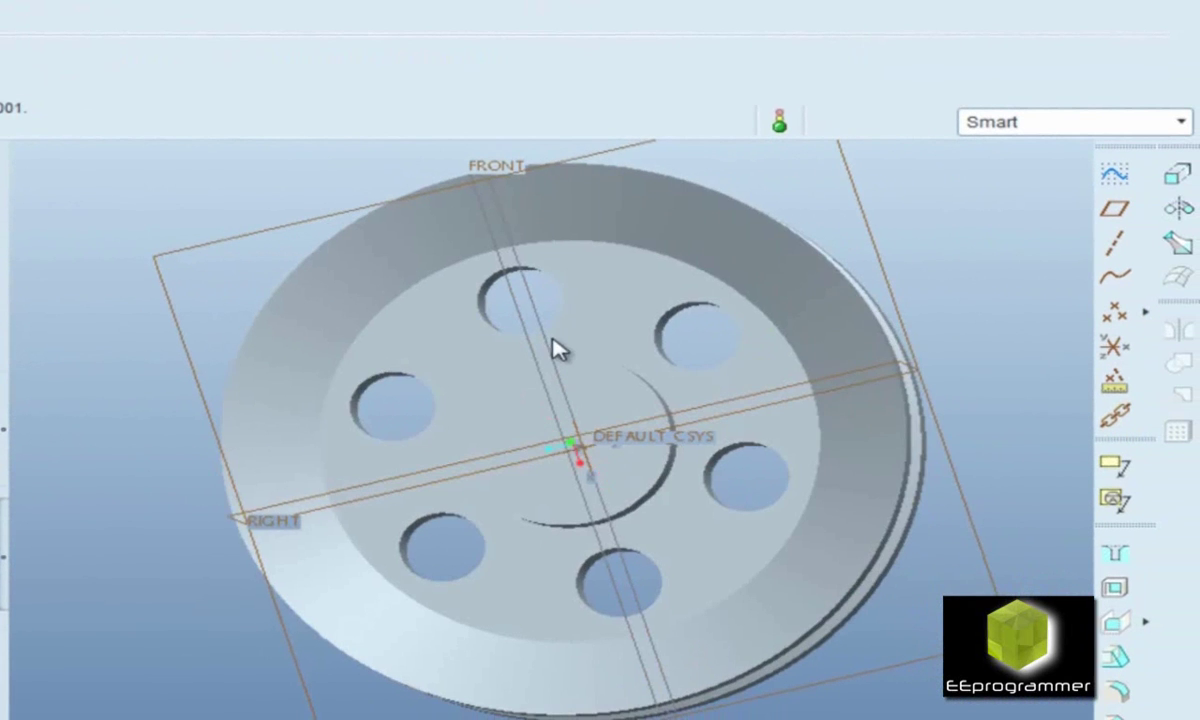
# Start a new sketch on the flat face of the central hub, keeping the FRONT plane as the orientation reference
pyautogui.moveTo(560, 338); pyautogui.dragTo(542, 342, button='middle')
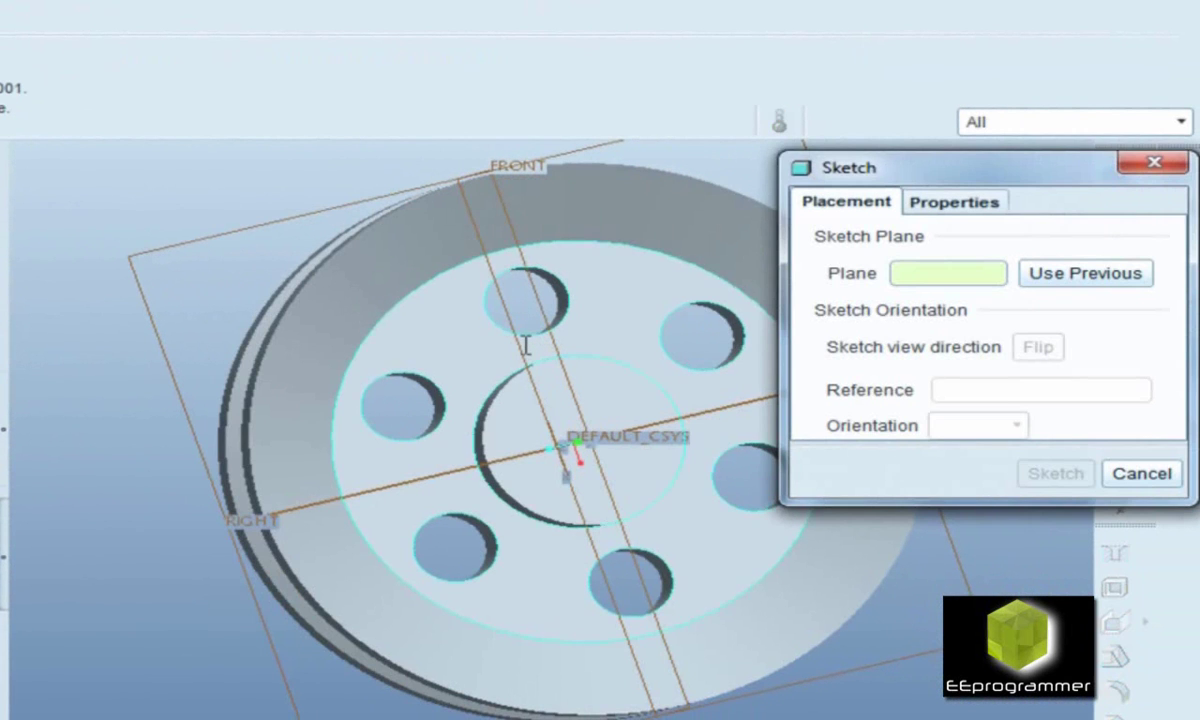
pyautogui.click(525, 345)
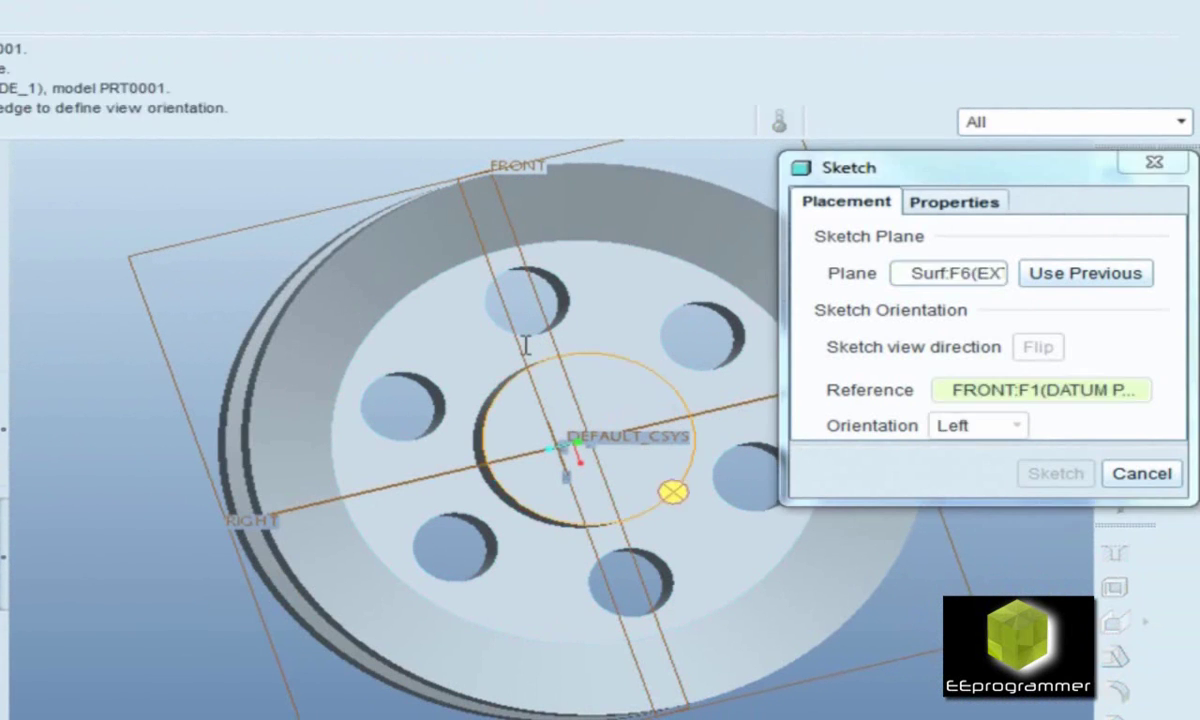
pyautogui.click(1055, 473)
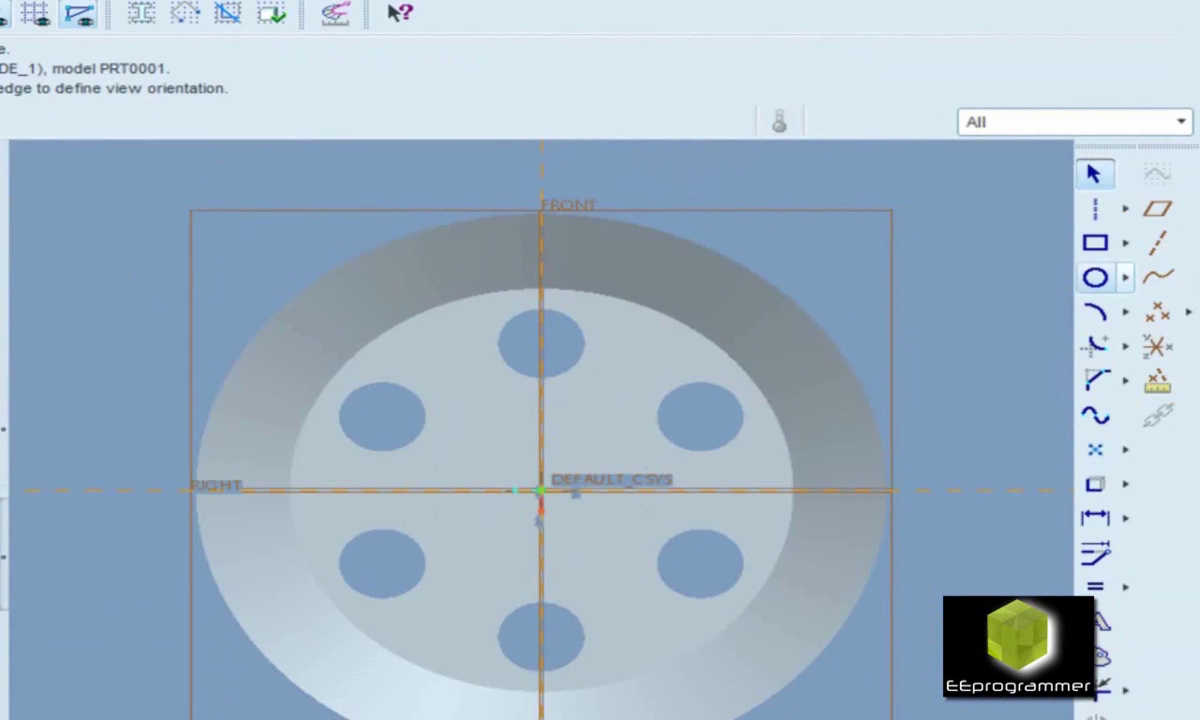
# Sketch a circle centred on the hub's reference intersection and adjust its diameter to match the surrounding holes
pyautogui.click(1095, 277)
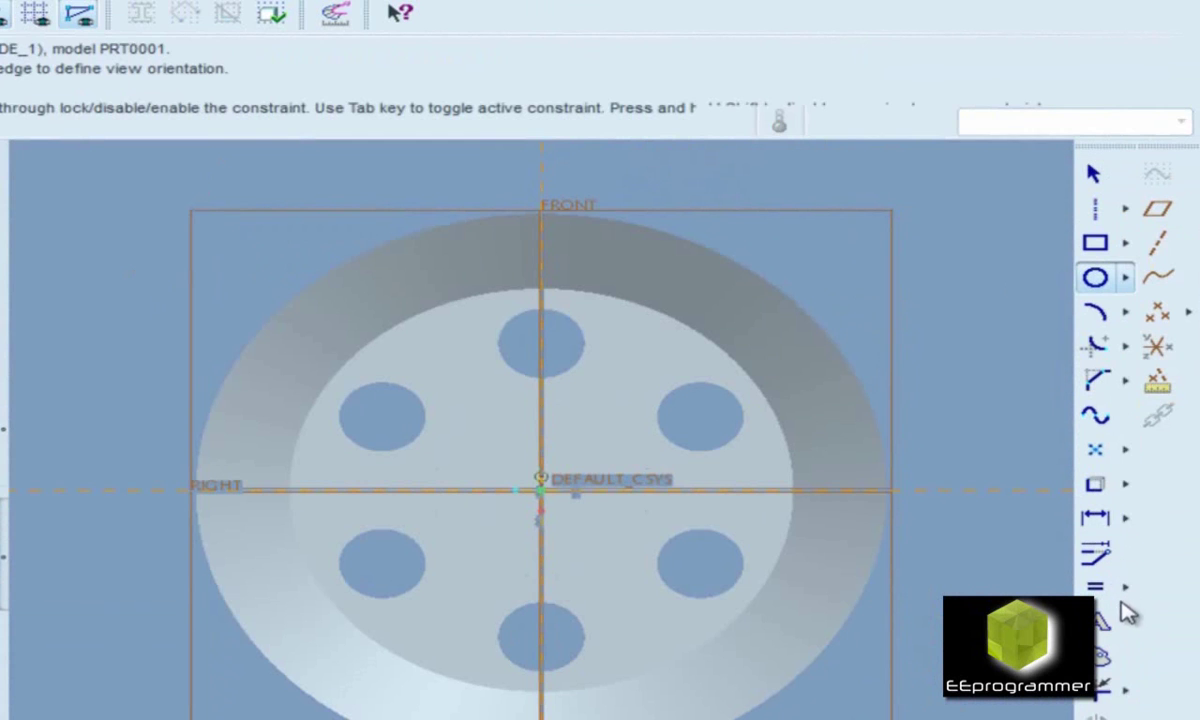
pyautogui.click(540, 490)
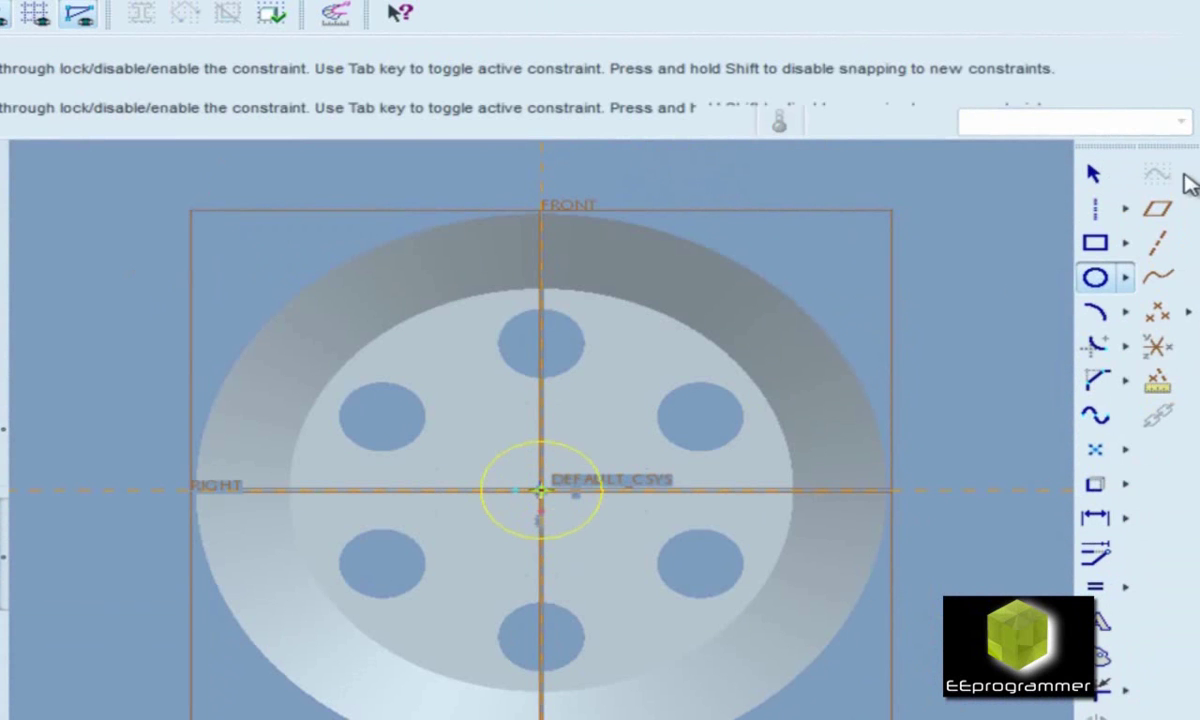
pyautogui.click(583, 466)
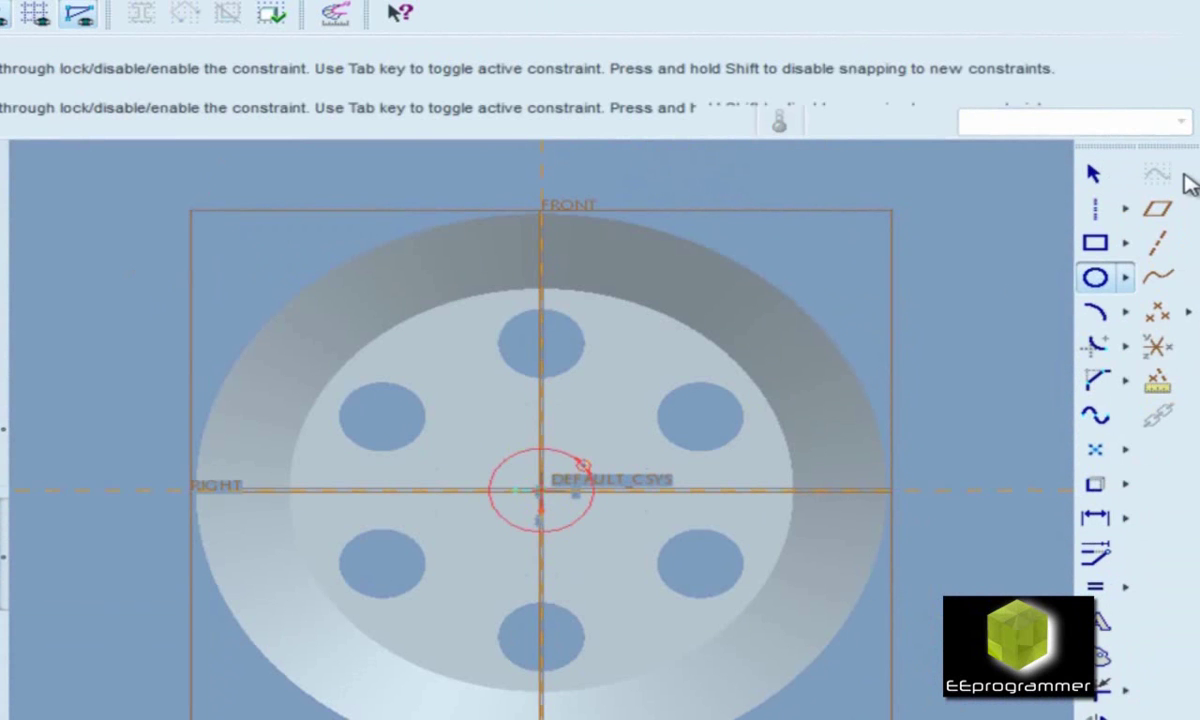
pyautogui.click(1093, 174)
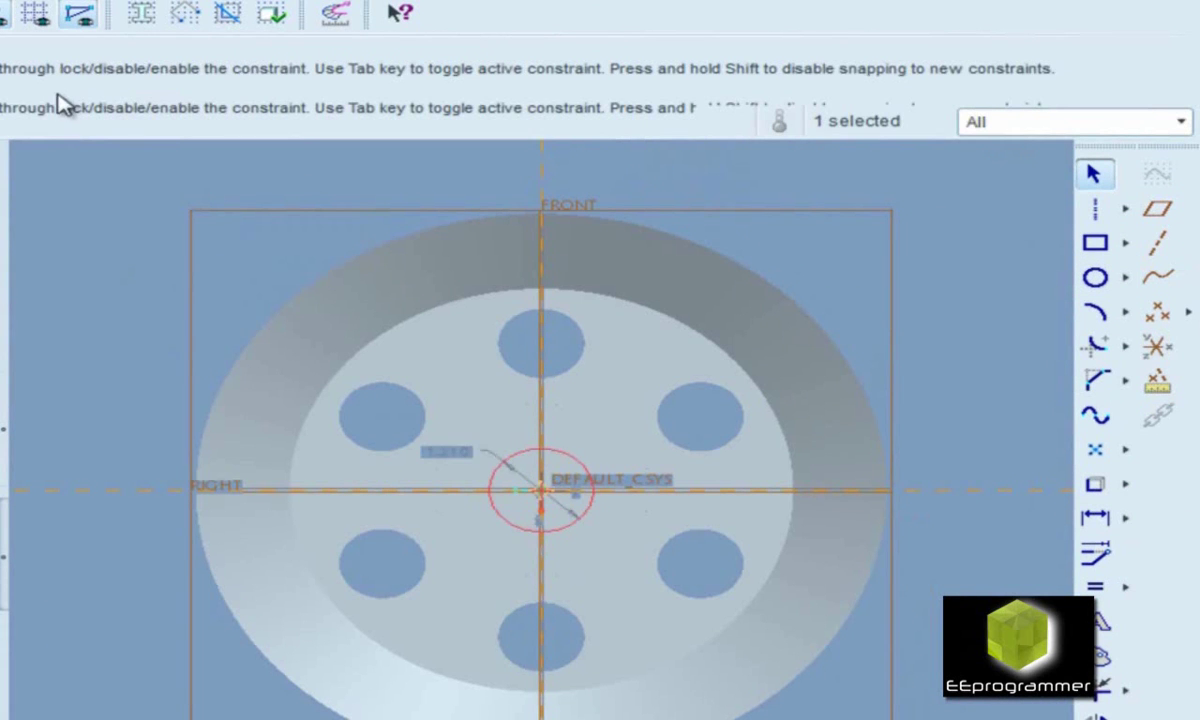
pyautogui.doubleClick(447, 452)
pyautogui.write('1.21024620678')
pyautogui.press('Return')
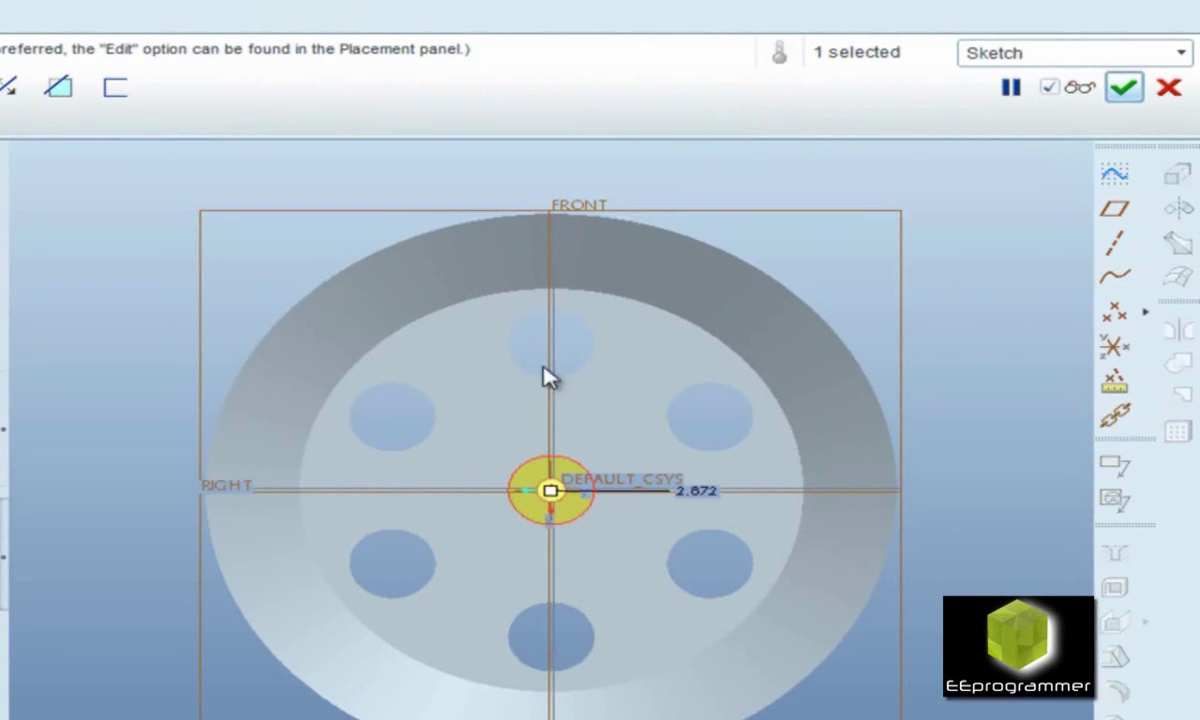
# Extrude the central circle as a material-removing cut to make the hub's bore
pyautogui.click(58, 87)
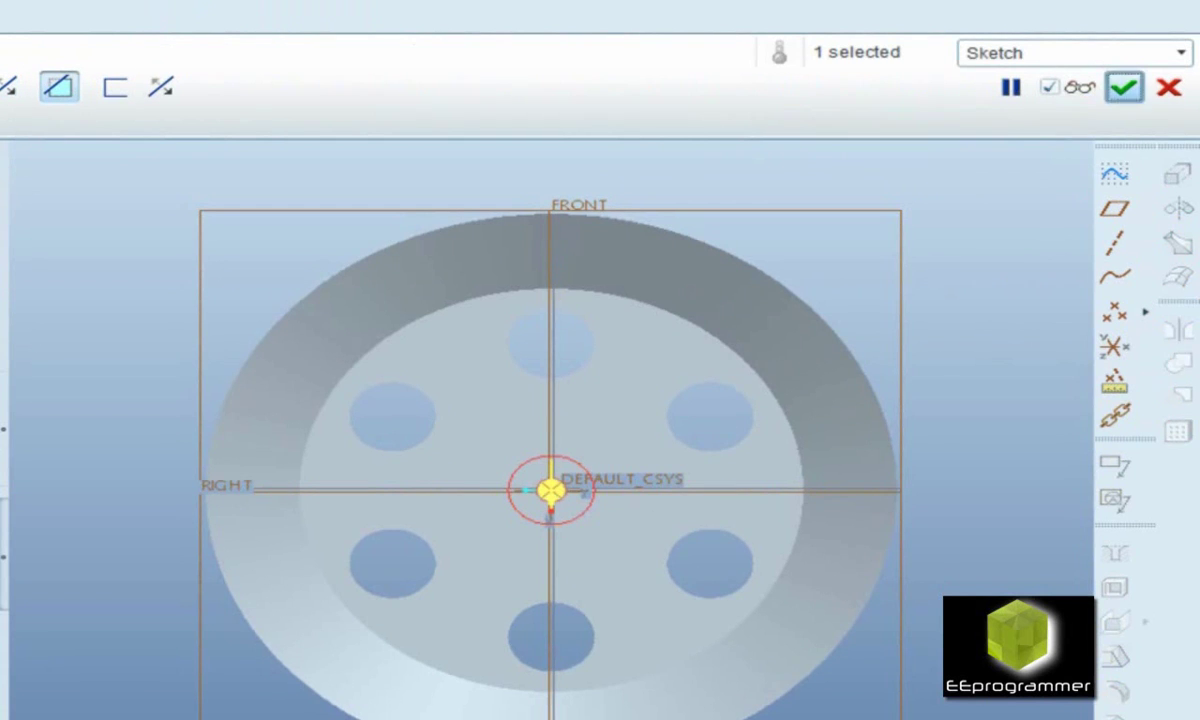
pyautogui.click(1124, 87)
pyautogui.moveTo(551, 490); pyautogui.dragTo(545, 470, button='middle')
pyautogui.hotkey('ctrl', 'd')
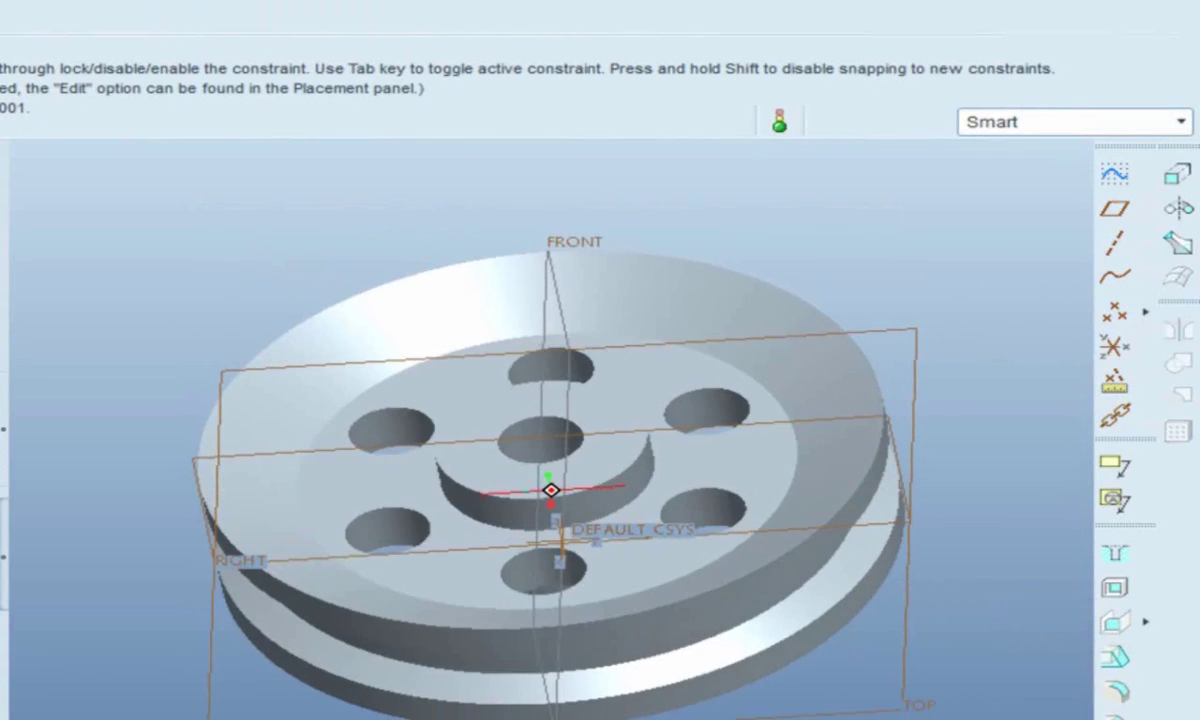